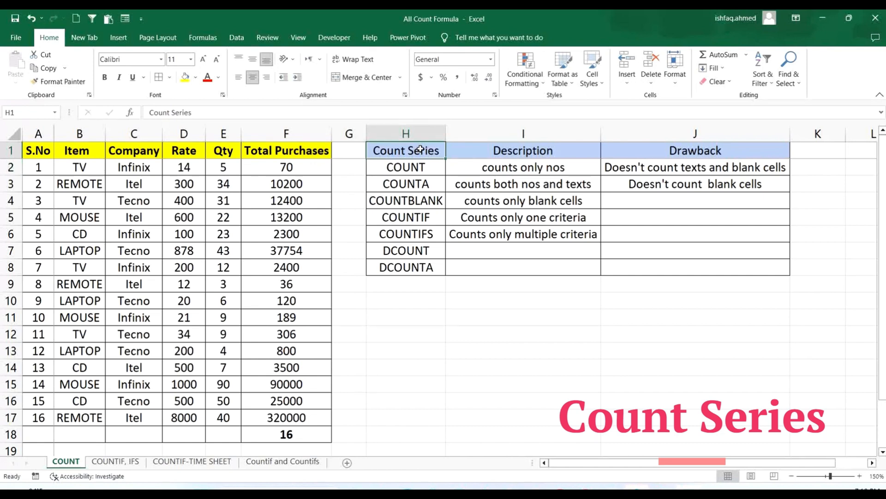
# - Highlight the COUNT entry in cell H2 of the Count Series list with a yellow fill
pyautogui.moveTo(420, 149); pyautogui.dragTo(426, 260)
pyautogui.click(663, 350)
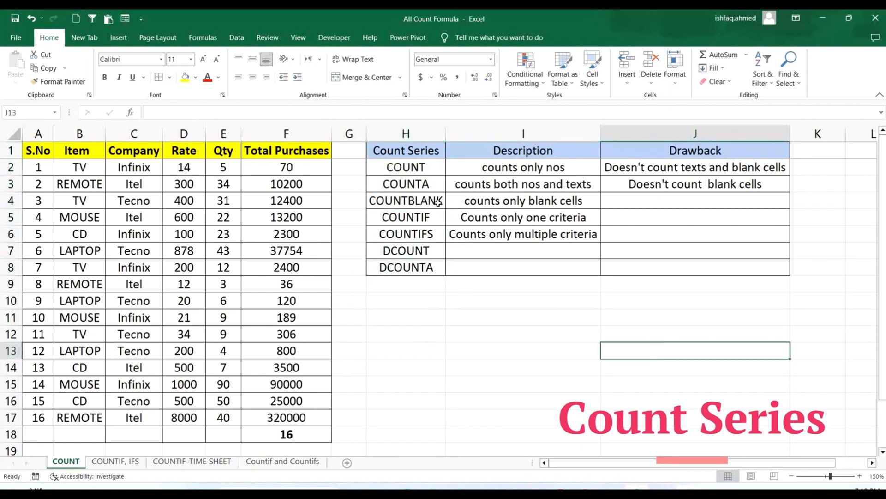
pyautogui.click(419, 166)
pyautogui.click(185, 77)
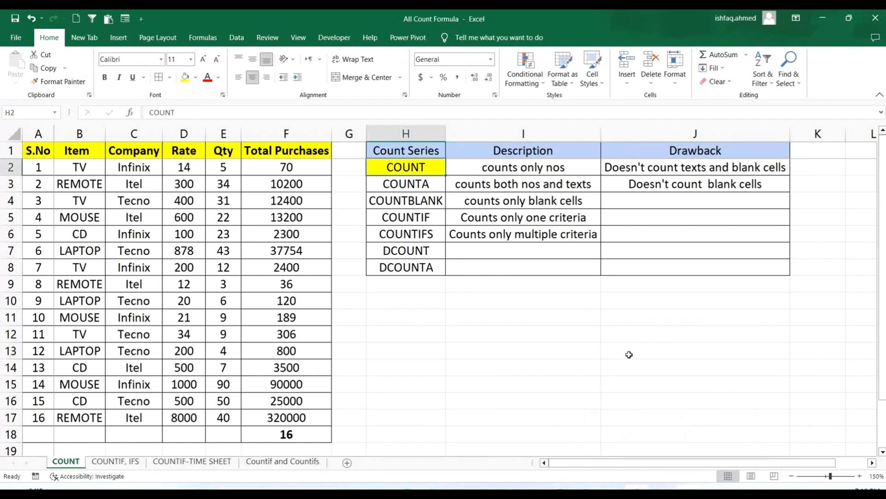
pyautogui.click(629, 355)
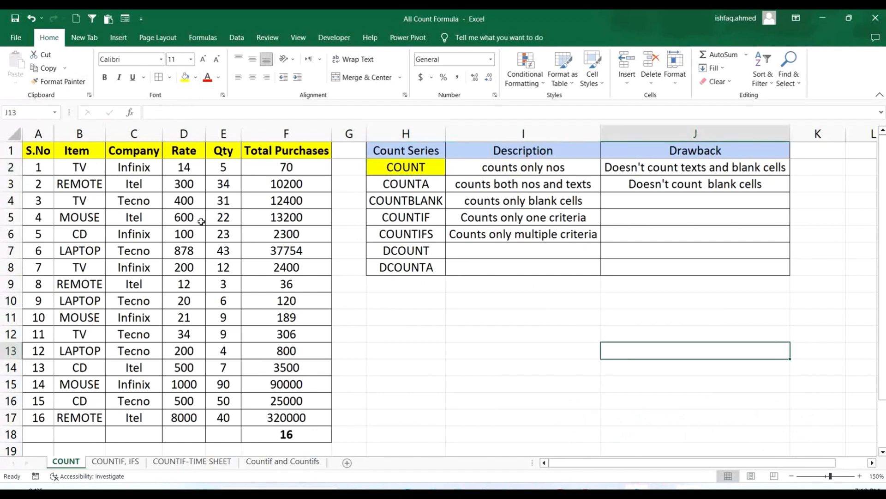
# - Examine the purchases table in A1:F17 and its column headers from S.No to Total Purchases
pyautogui.click(39, 150)
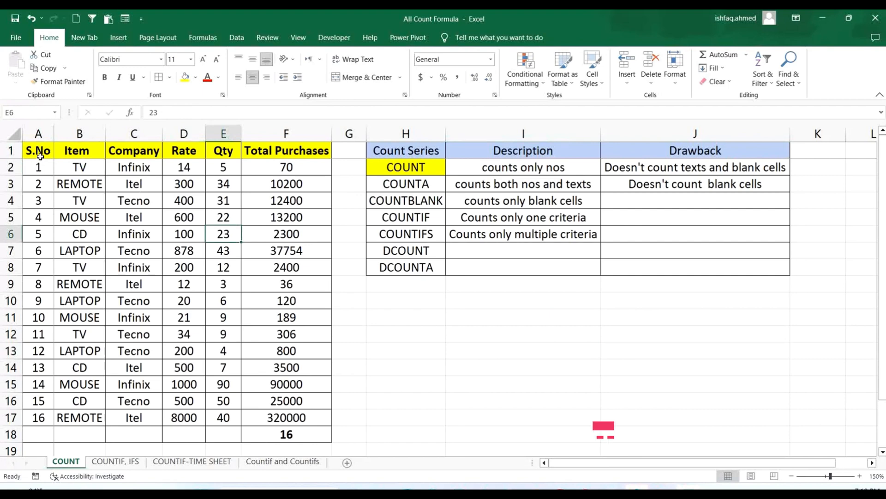
pyautogui.moveTo(38, 151); pyautogui.dragTo(302, 416)
pyautogui.click(457, 377)
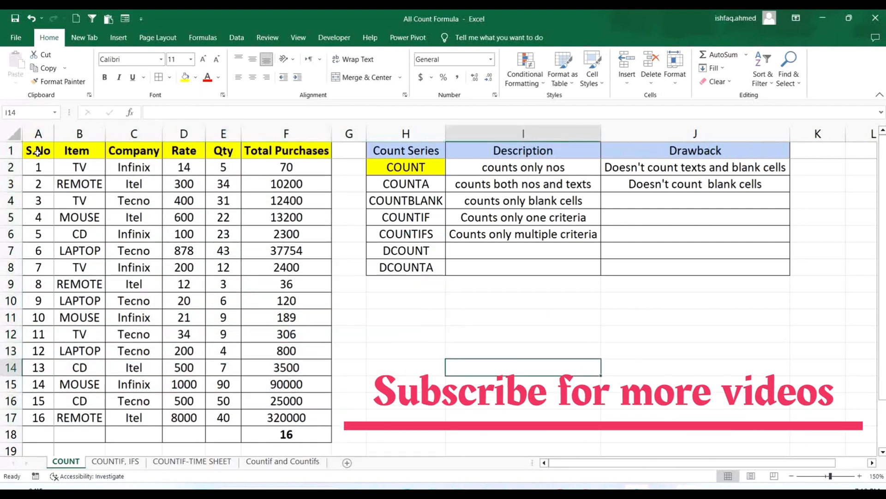
pyautogui.moveTo(39, 151); pyautogui.dragTo(299, 417)
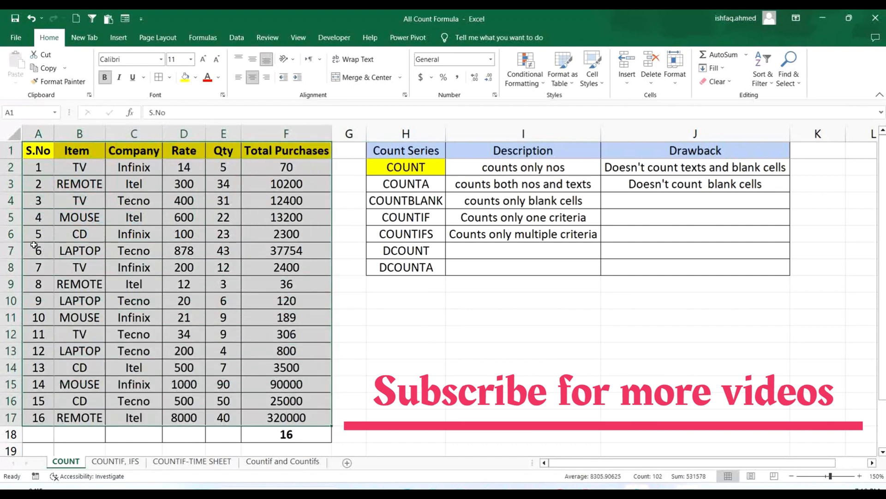
pyautogui.click(101, 187)
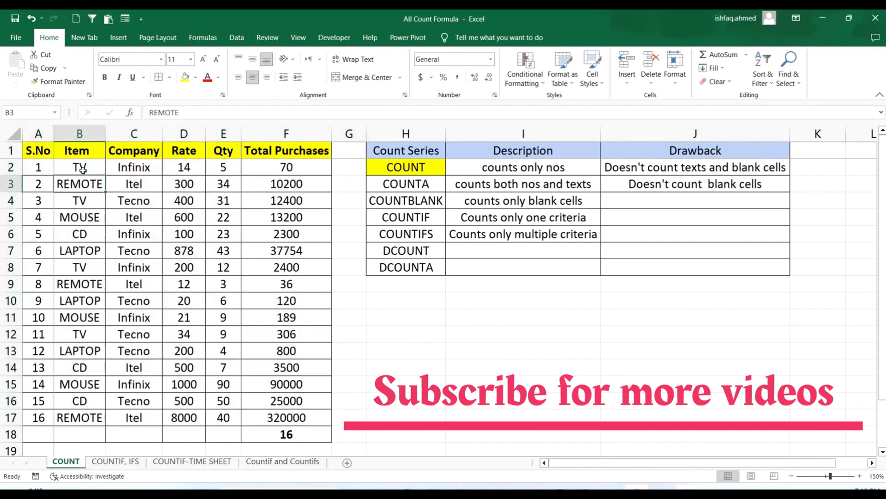
pyautogui.click(74, 152)
pyautogui.click(150, 153)
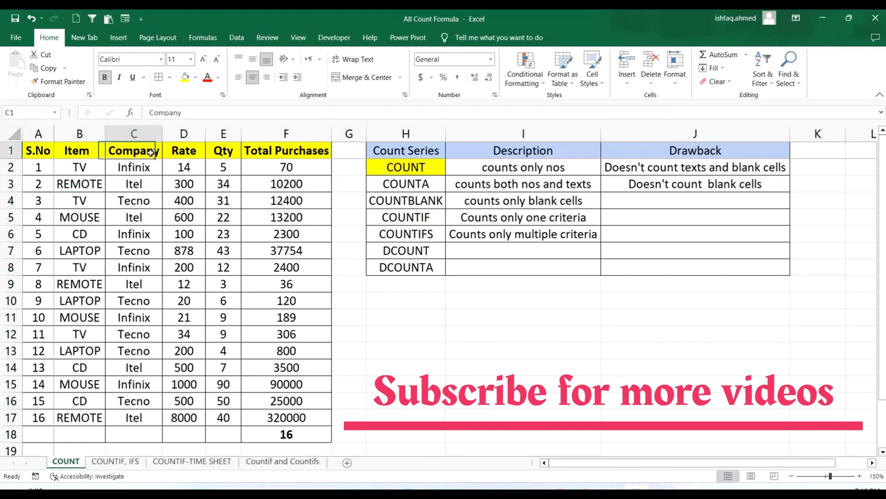
pyautogui.click(185, 152)
pyautogui.click(224, 151)
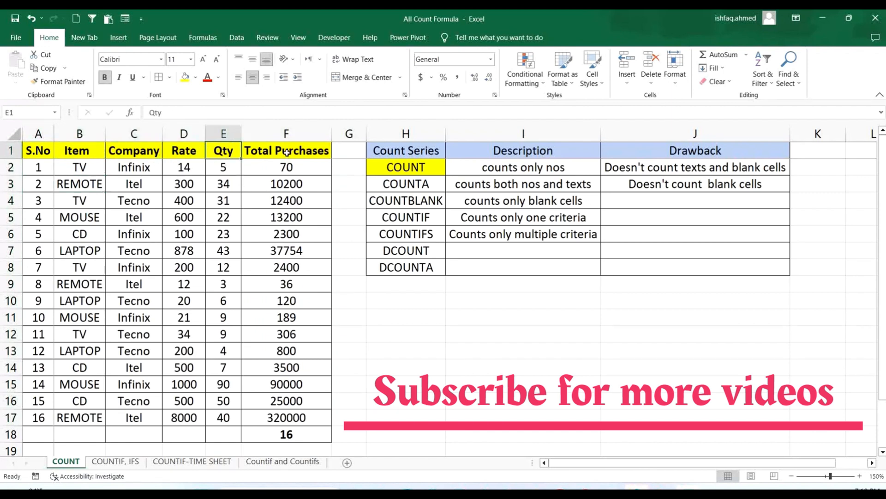
pyautogui.click(561, 321)
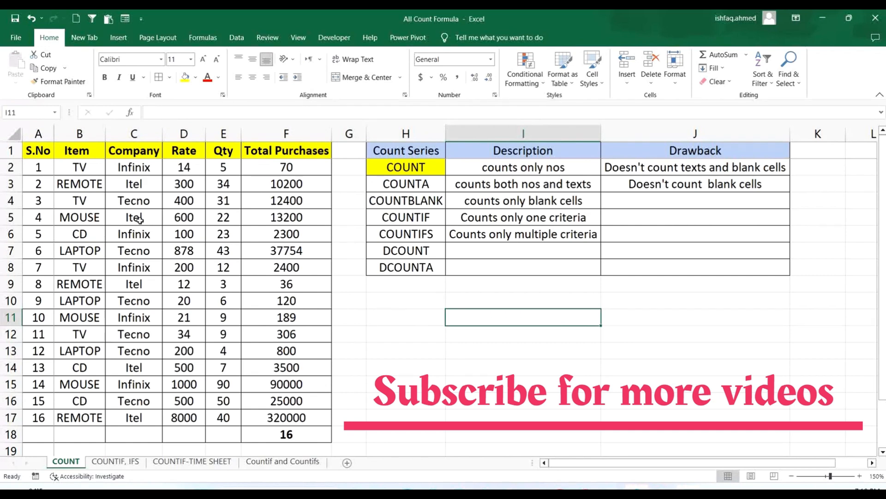
# - Examine which table columns hold numbers and which hold text, comparing Total Purchases with Company
pyautogui.moveTo(89, 153); pyautogui.dragTo(294, 417)
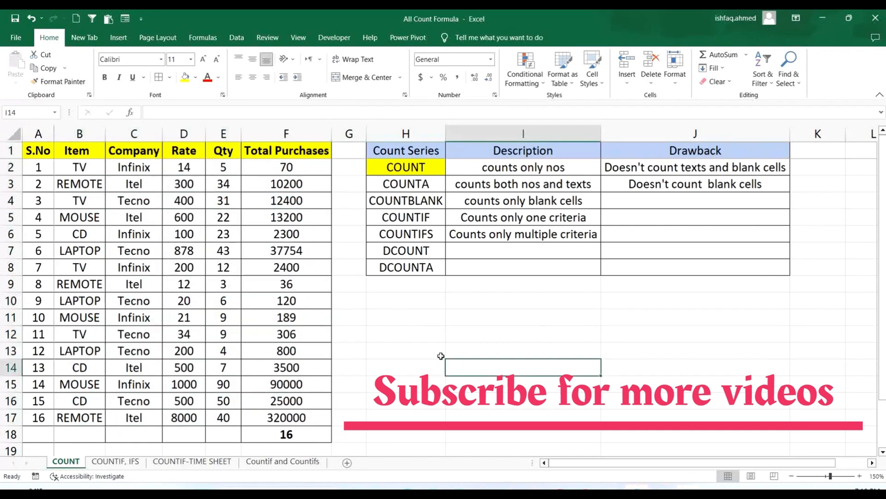
pyautogui.click(461, 367)
pyautogui.click(83, 150)
pyautogui.moveTo(112, 171); pyautogui.dragTo(296, 418)
pyautogui.click(483, 333)
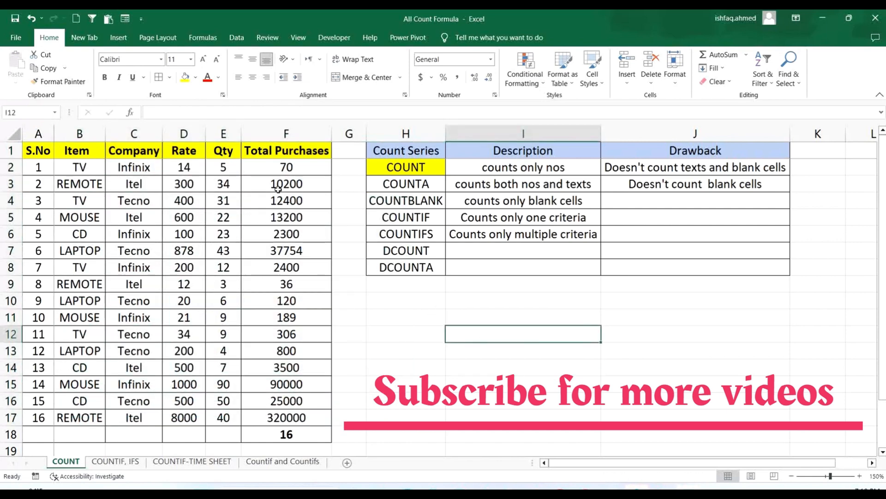
pyautogui.moveTo(287, 167); pyautogui.dragTo(319, 417)
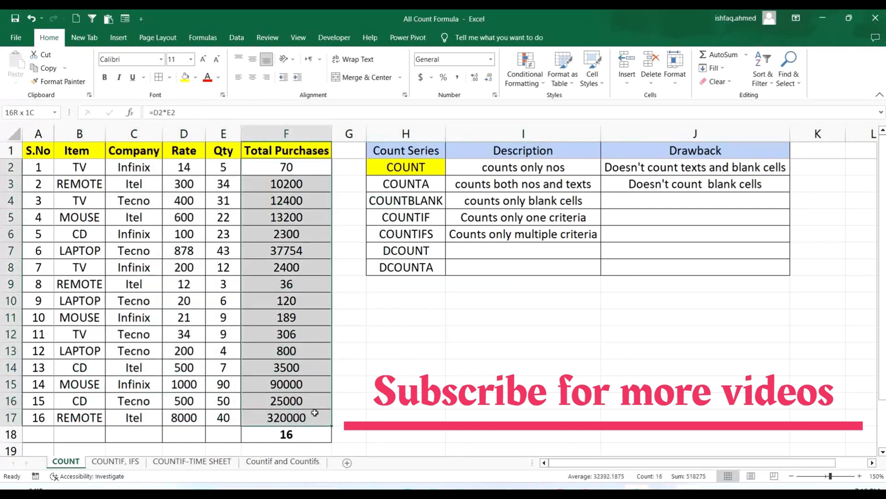
pyautogui.click(563, 329)
pyautogui.moveTo(128, 172); pyautogui.dragTo(135, 416)
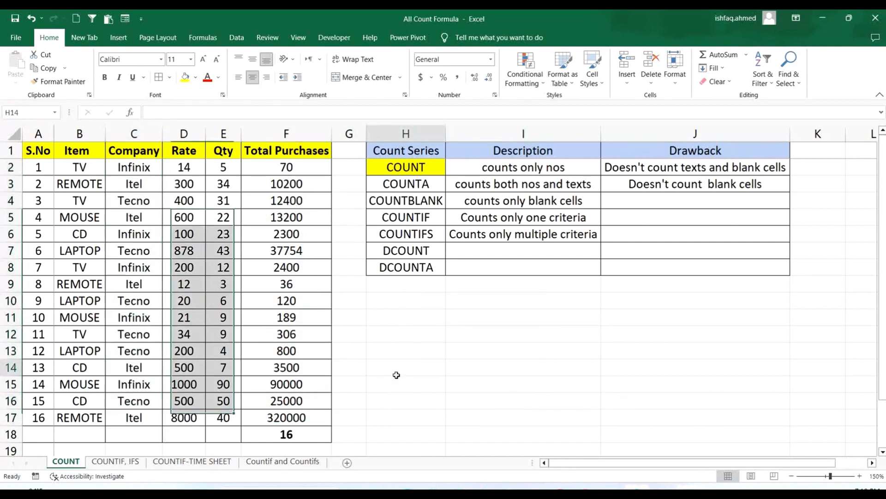
pyautogui.click(396, 375)
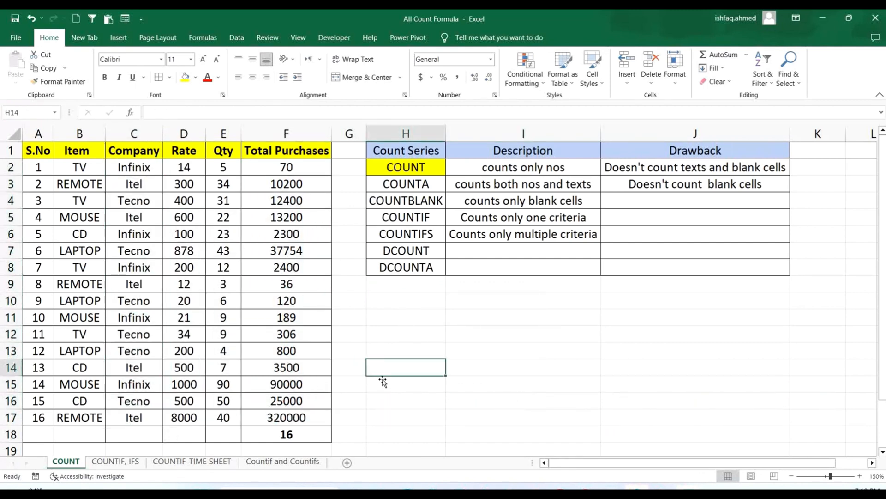
pyautogui.click(125, 206)
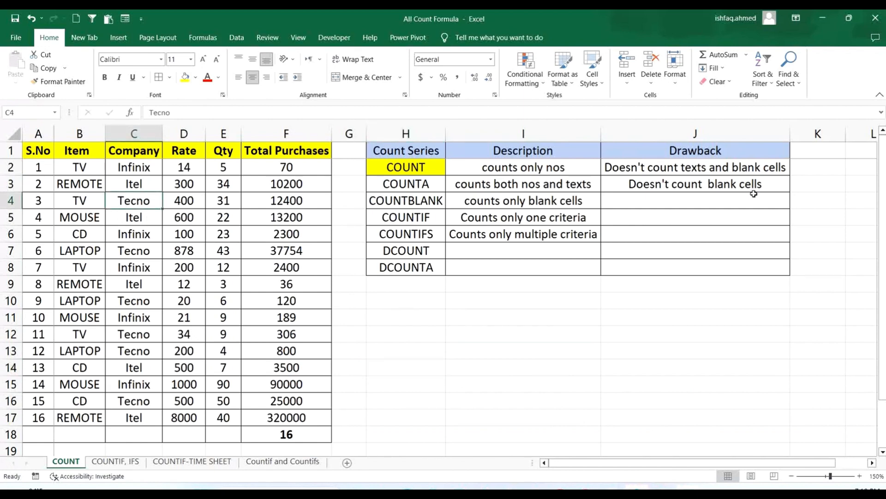
# - Read the description of the COUNT function in row 2 of the Count Series table
pyautogui.click(419, 169)
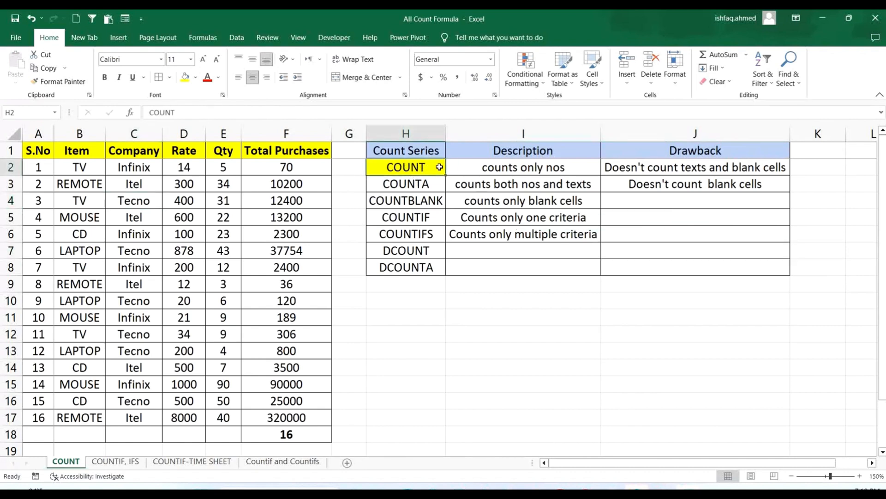
pyautogui.click(459, 168)
pyautogui.click(541, 218)
pyautogui.click(515, 168)
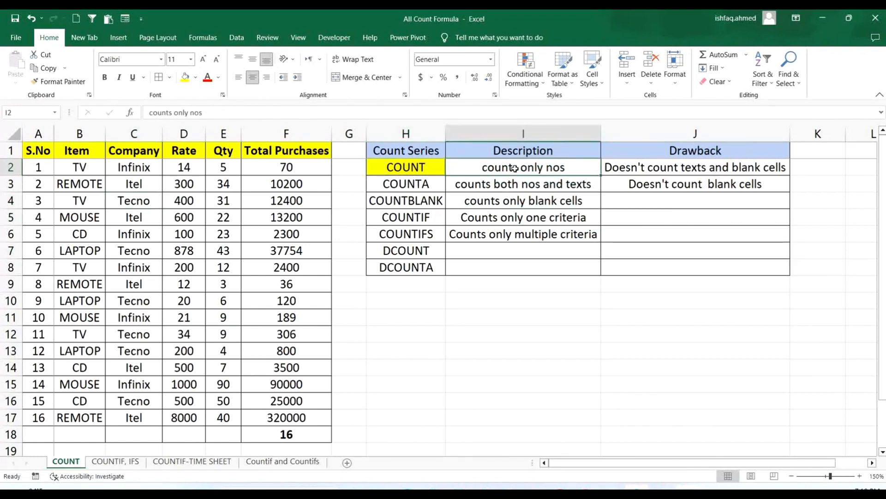
pyautogui.click(667, 236)
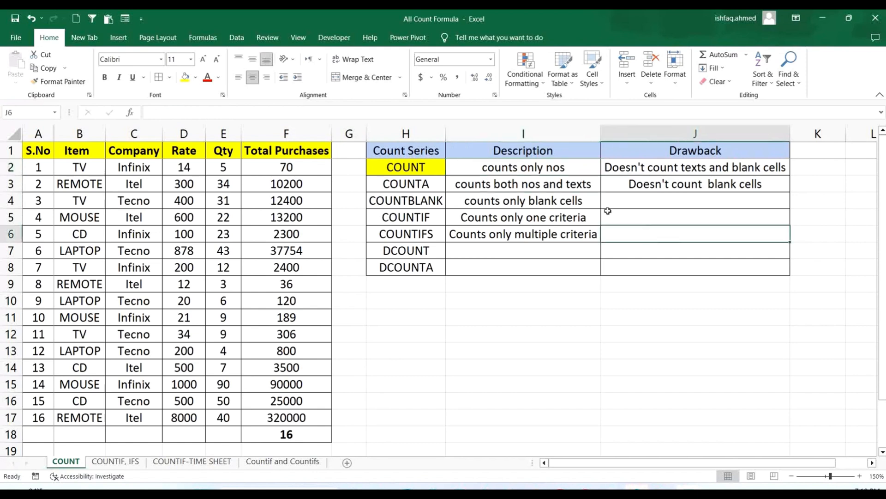
pyautogui.click(416, 168)
pyautogui.click(552, 169)
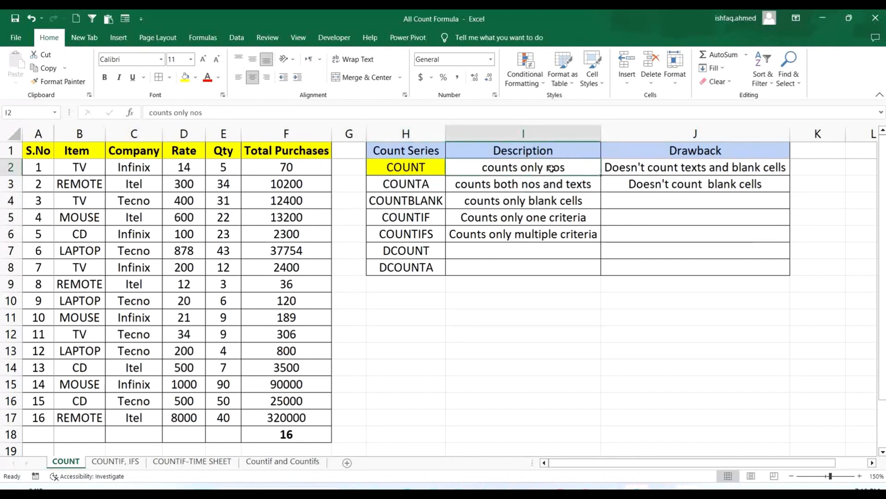
# - Clear the existing content of cell F18 below the Total Purchases column
pyautogui.click(311, 433)
pyautogui.press('Delete')
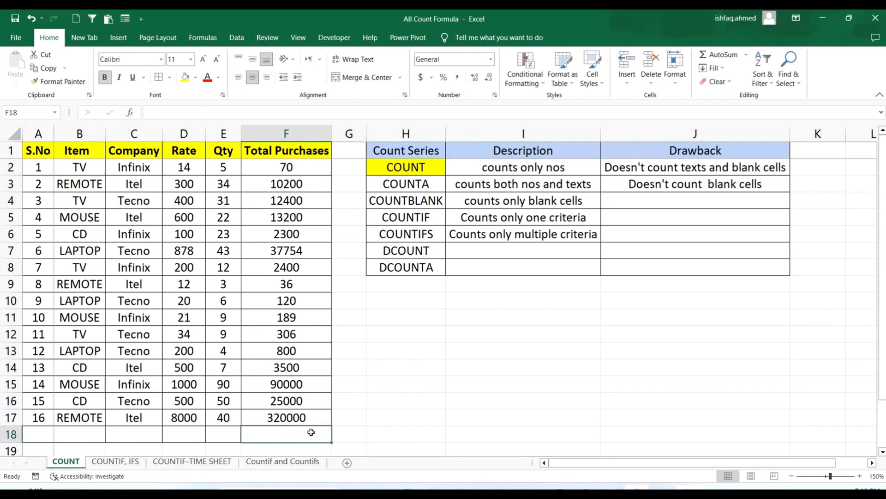
pyautogui.click(489, 351)
# - Enter =COUNT(F2:F17) in cell F18 to count the Total Purchases numbers, and check the formula's range
pyautogui.moveTo(294, 167); pyautogui.dragTo(307, 411)
pyautogui.click(312, 433)
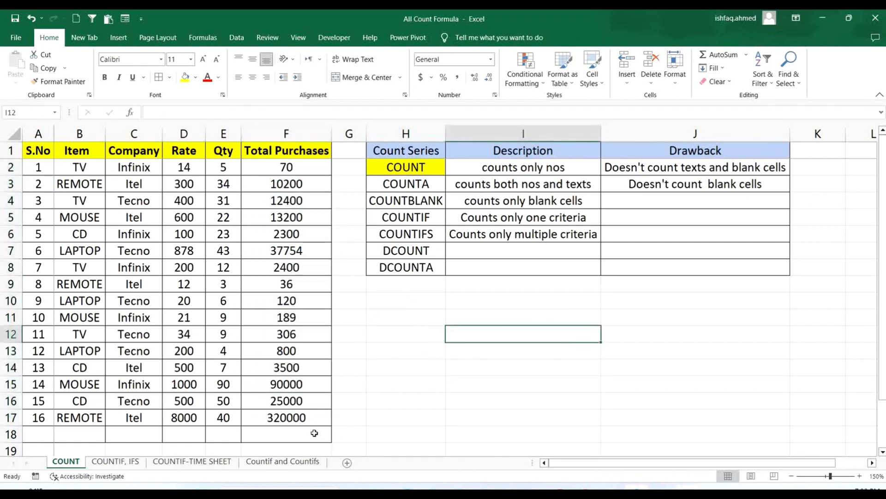
pyautogui.write('=coun')
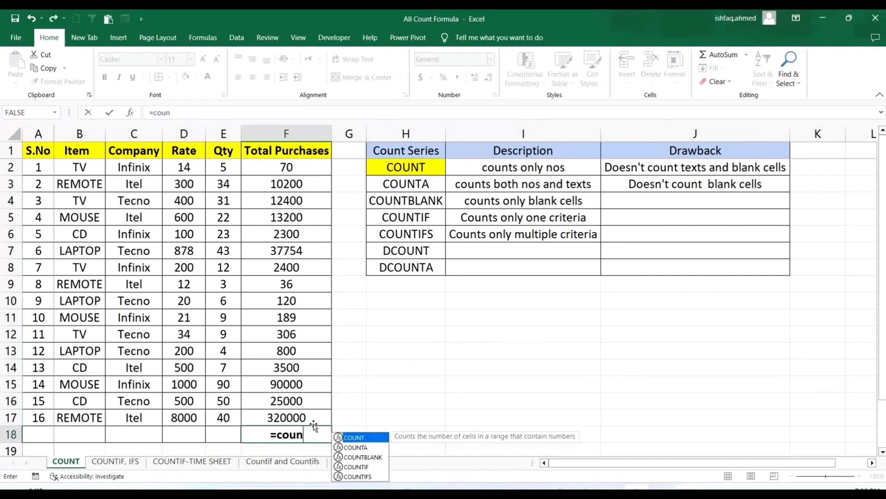
pyautogui.write('t(')
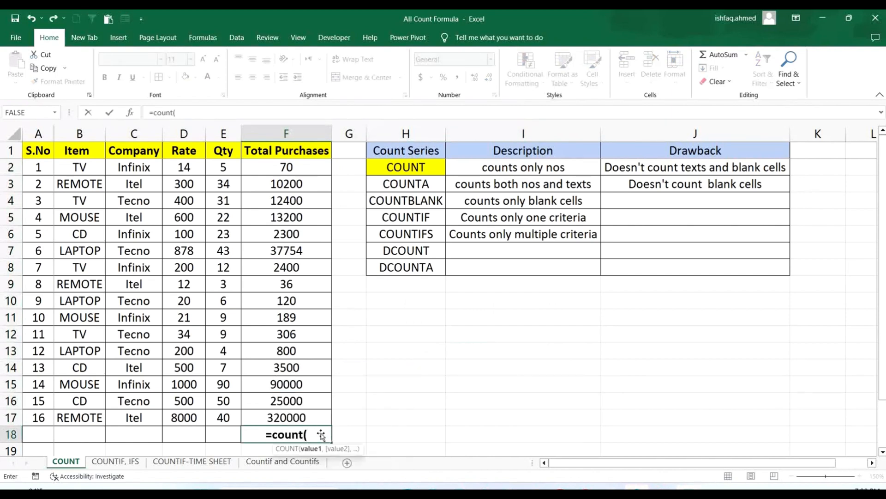
pyautogui.moveTo(296, 166); pyautogui.dragTo(293, 409)
pyautogui.write(')')
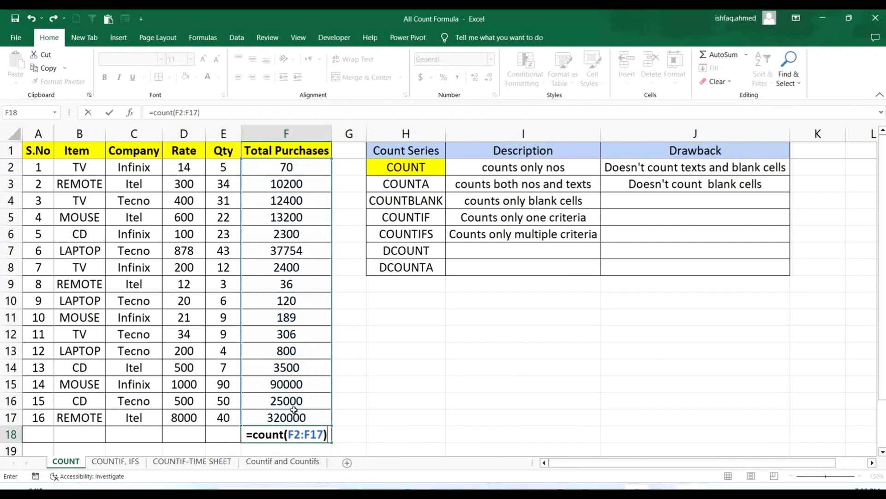
pyautogui.press('Return')
pyautogui.scroll(1, 335, 377)
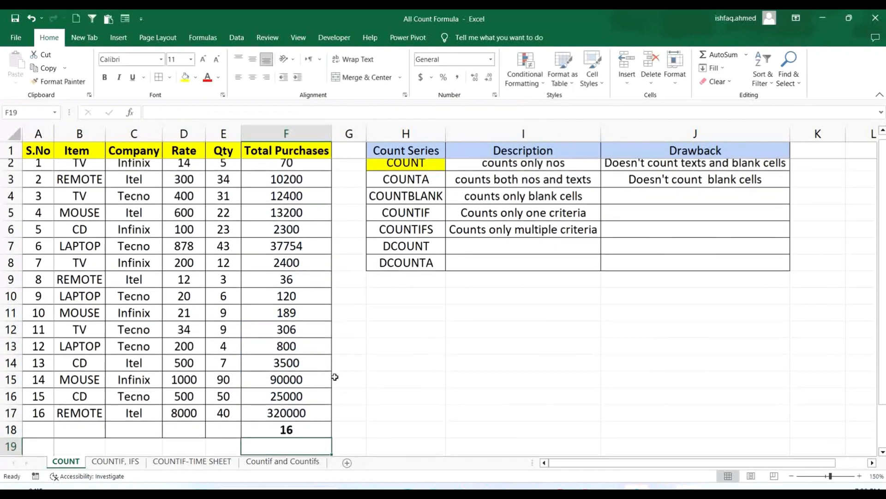
pyautogui.doubleClick(301, 432)
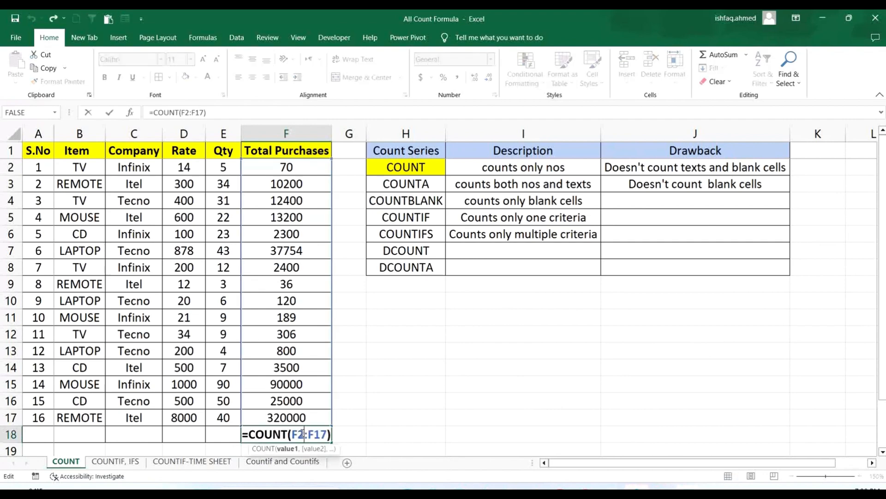
pyautogui.press('Return')
pyautogui.scroll(1, 224, 266)
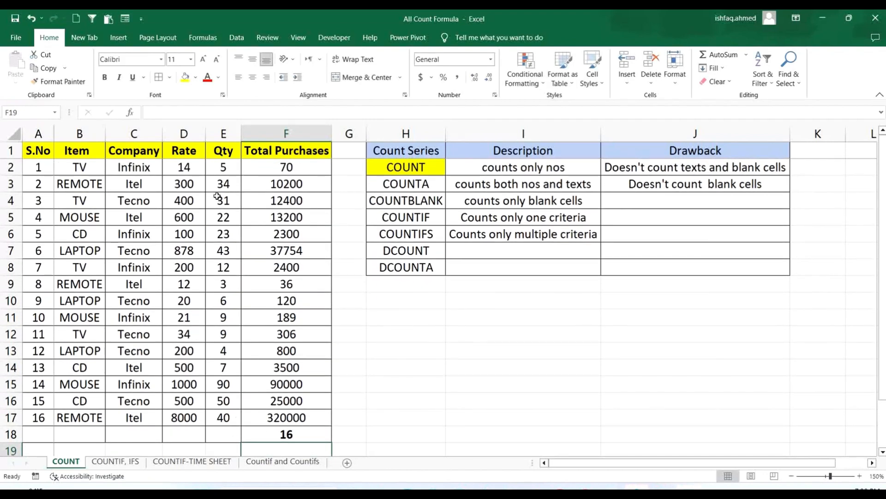
# - Enter =COUNT(E2:E17) in cell E18 to count the numeric entries in the Qty column
pyautogui.moveTo(223, 167); pyautogui.dragTo(240, 419)
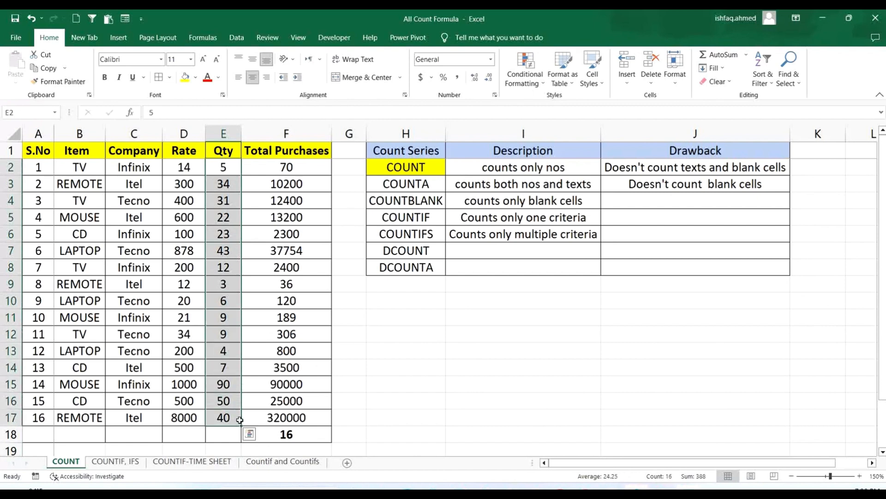
pyautogui.click(216, 430)
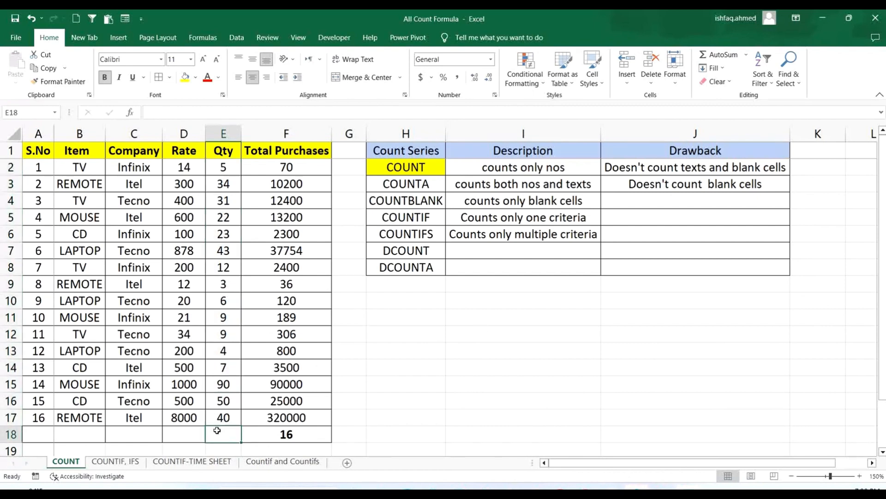
pyautogui.write('=count')
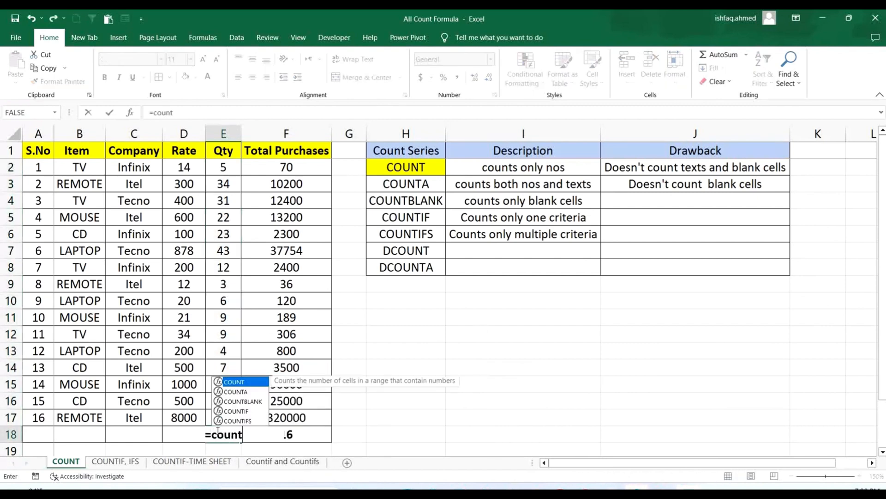
pyautogui.write('(')
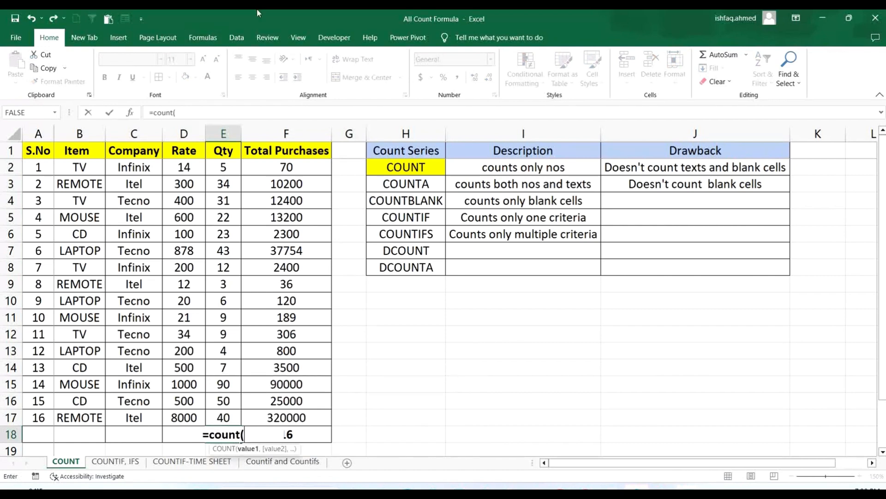
pyautogui.moveTo(224, 167); pyautogui.dragTo(213, 405)
pyautogui.write(')')
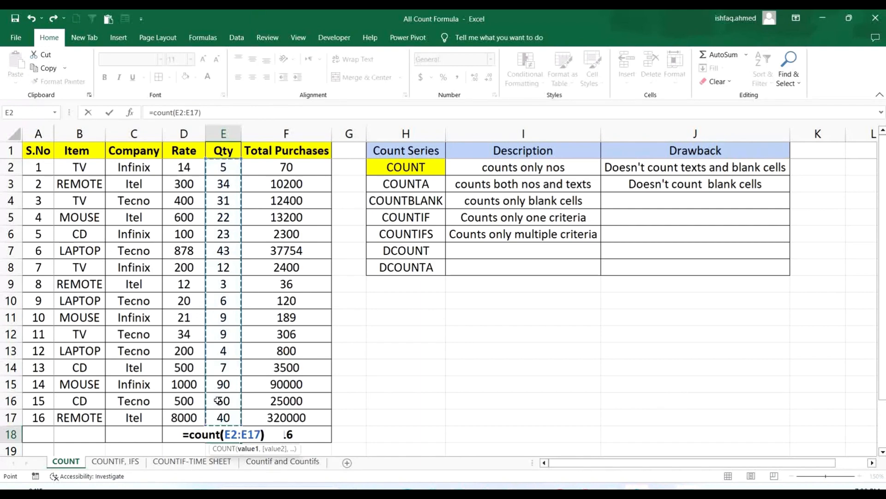
pyautogui.press('Return')
# - Copy the count formula from E18 to D18 under the Rate column and open it to check its range
pyautogui.click(225, 417)
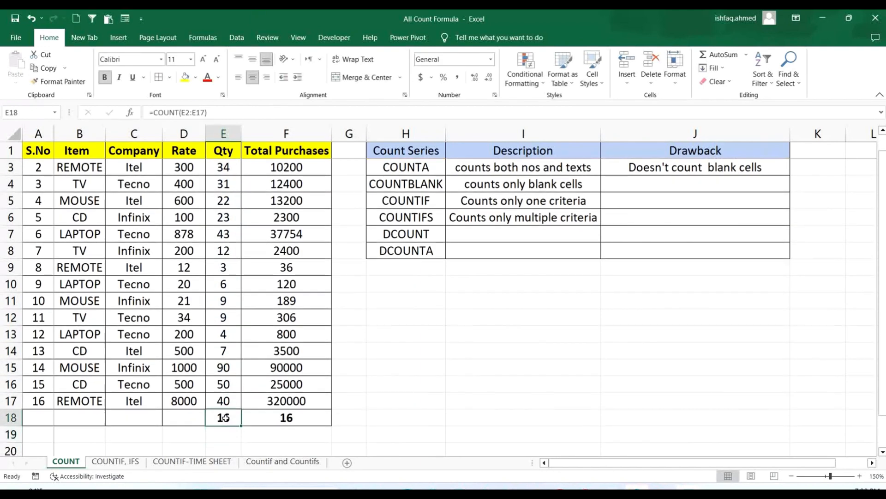
pyautogui.hotkey('ctrl', 'c')
pyautogui.click(190, 418)
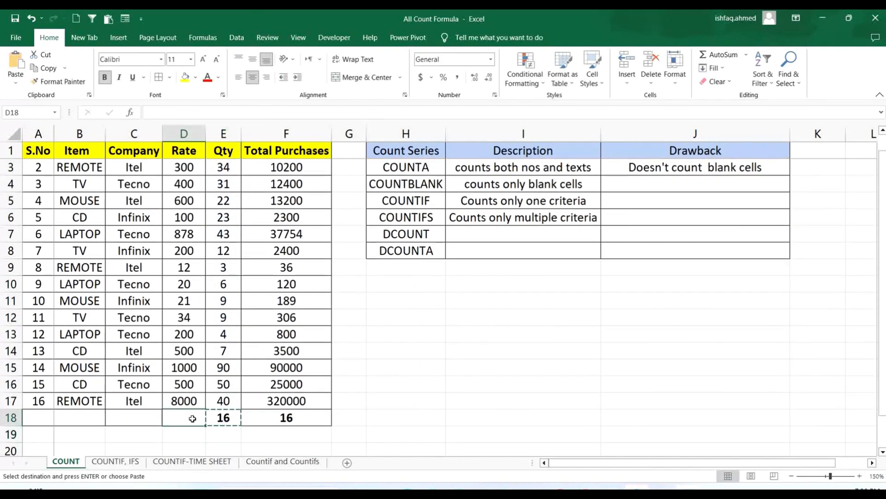
pyautogui.press('Return')
pyautogui.doubleClick(192, 417)
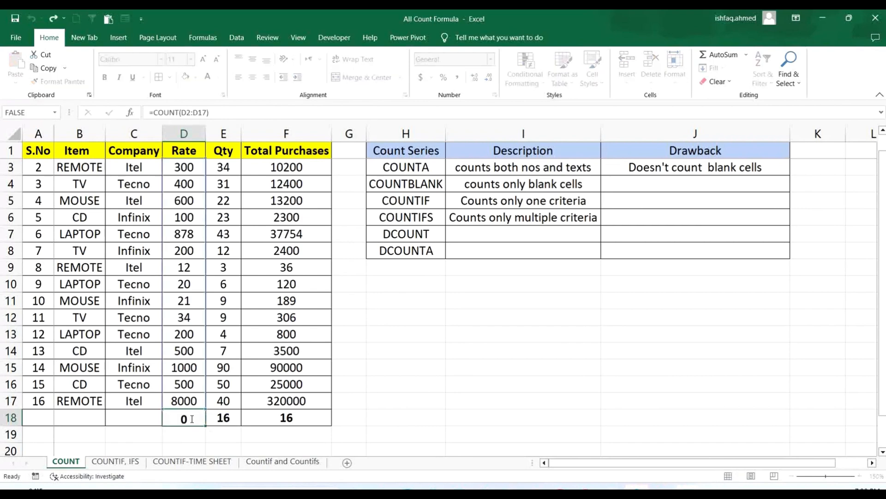
# - Close the D18 formula and look over the text entries in the Company column, C2:C17
pyautogui.press('Return')
pyautogui.scroll(1, 186, 318)
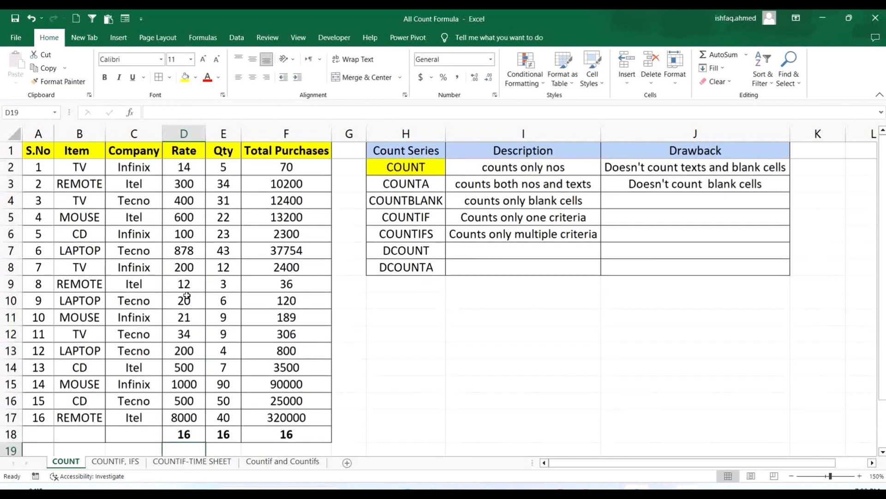
pyautogui.moveTo(134, 167); pyautogui.dragTo(134, 418)
pyautogui.click(545, 348)
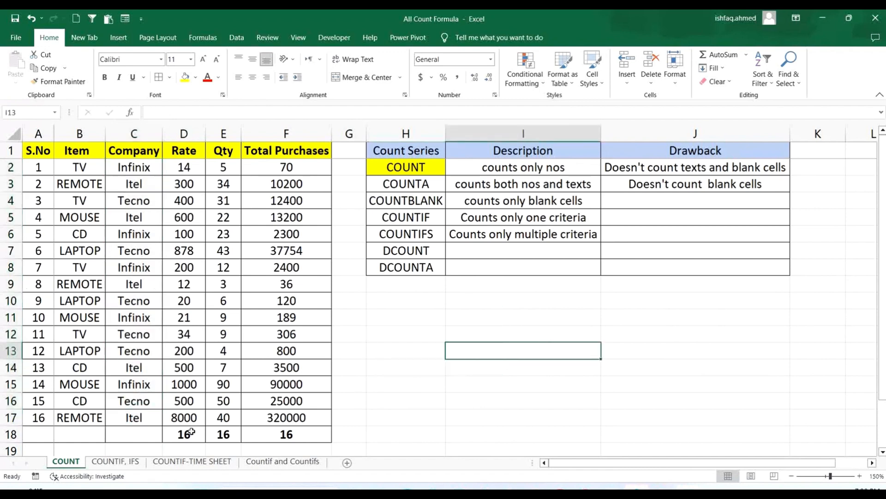
# - Copy the count formula from D18 to C18 under the Company column and check its range
pyautogui.click(192, 432)
pyautogui.hotkey('ctrl', 'c')
pyautogui.click(146, 436)
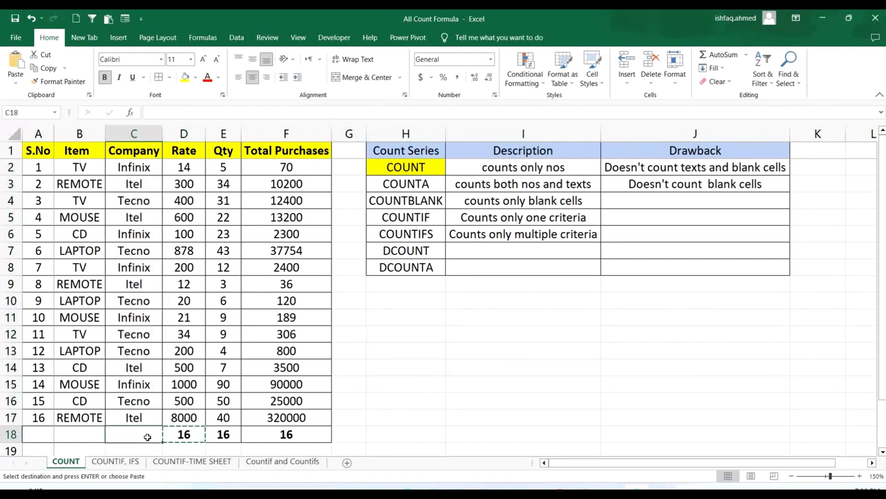
pyautogui.press('Return')
pyautogui.doubleClick(146, 436)
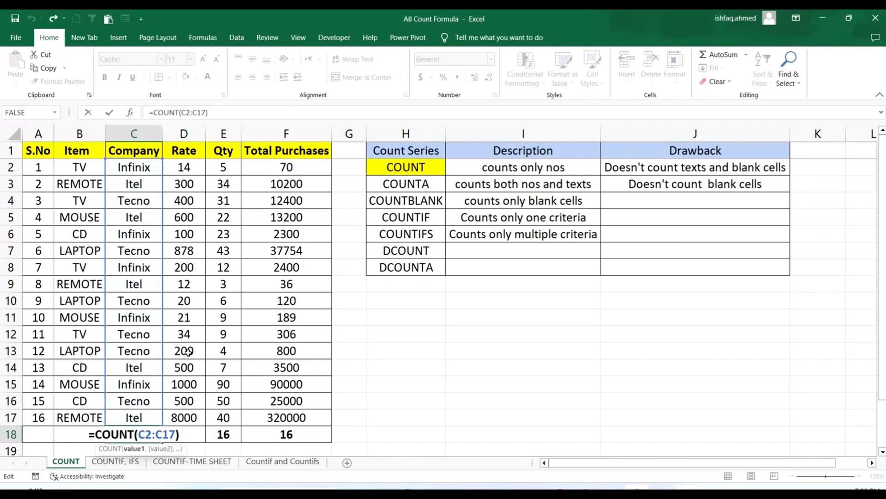
pyautogui.press('Return')
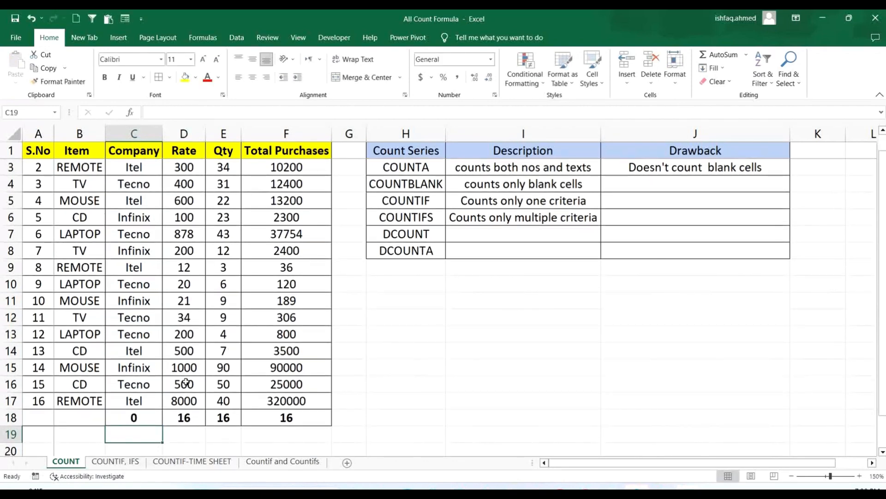
pyautogui.scroll(1, 186, 382)
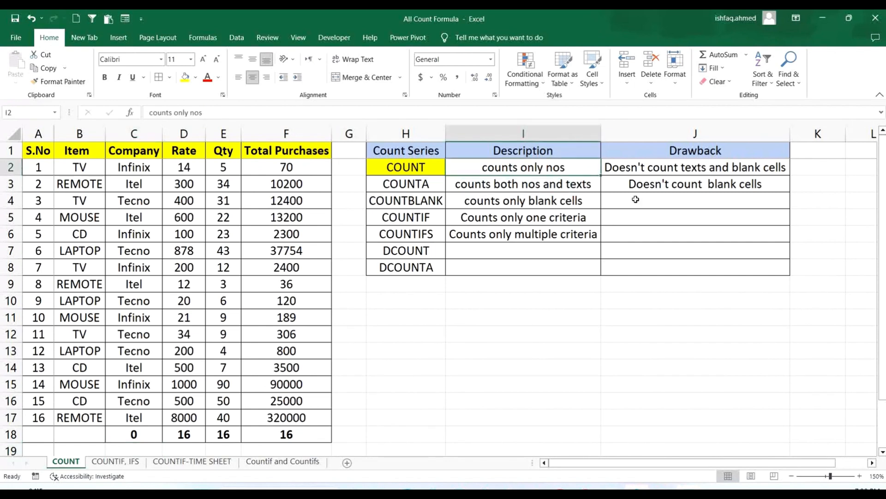
# - Fill the COUNT description cell I2, "counts only nos", with yellow
pyautogui.click(416, 169)
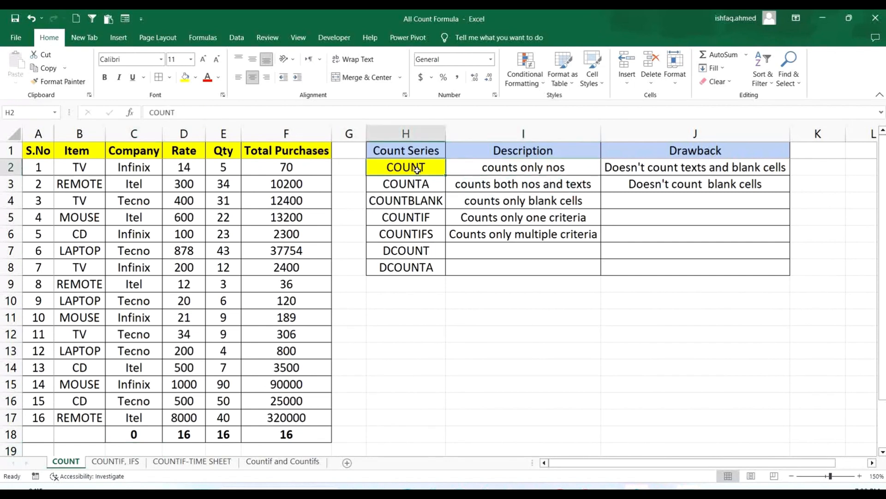
pyautogui.click(540, 169)
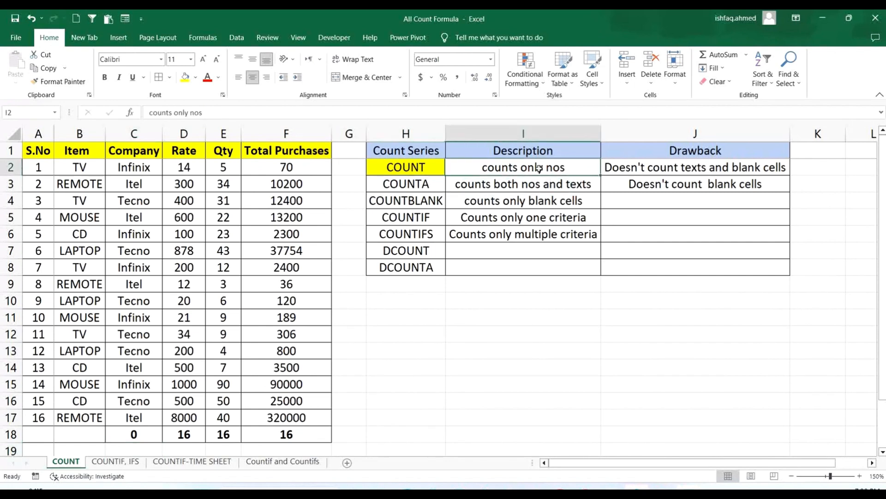
pyautogui.click(185, 77)
pyautogui.click(669, 308)
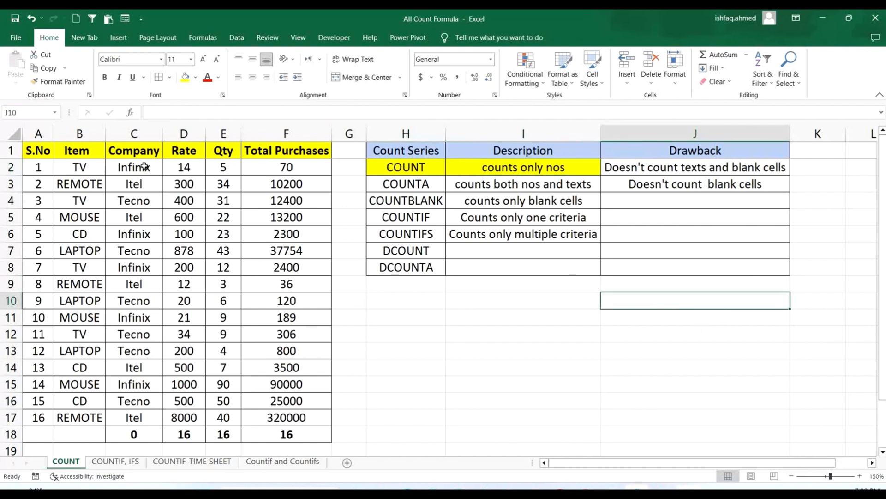
# - Compare the Company entries with the COUNT formula in C18, and clear cell C18
pyautogui.moveTo(145, 166); pyautogui.dragTo(139, 417)
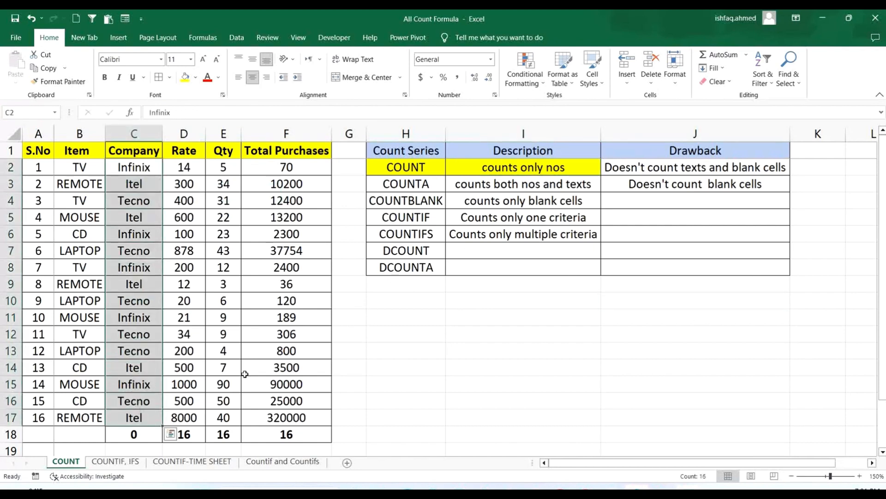
pyautogui.doubleClick(137, 434)
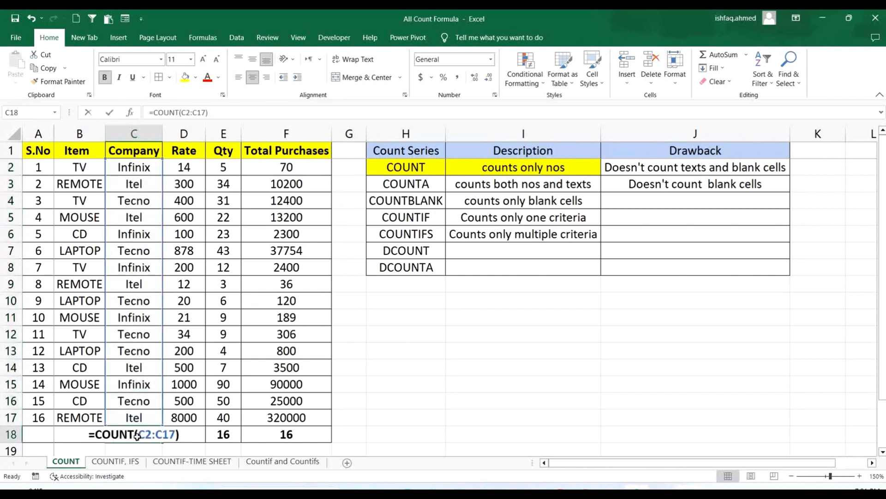
pyautogui.press('Return')
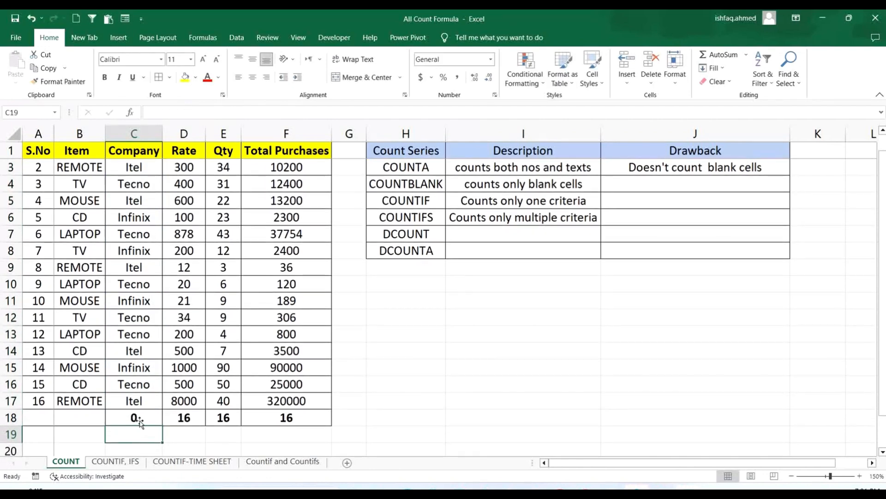
pyautogui.click(150, 417)
pyautogui.press('Delete')
pyautogui.scroll(1, 256, 439)
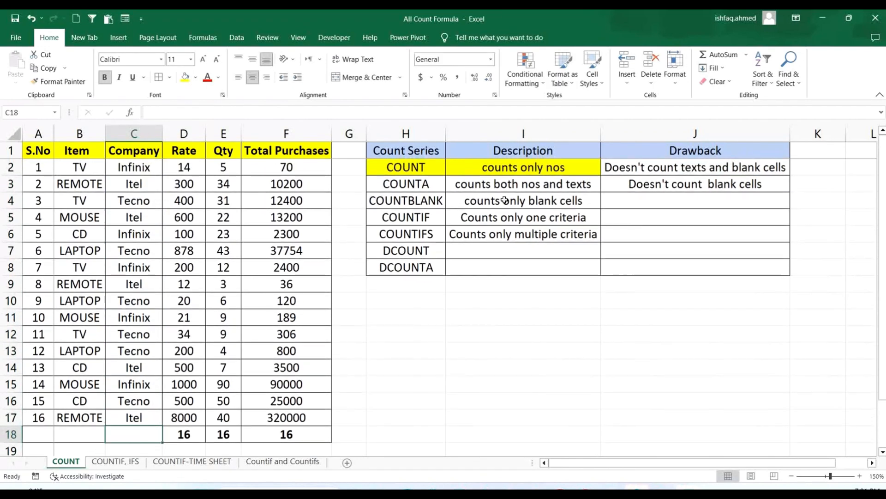
# - Fill the COUNTA label in H3 with yellow and enter =COUNTA(C2:C17) in cell C18 below the Company column
pyautogui.click(426, 184)
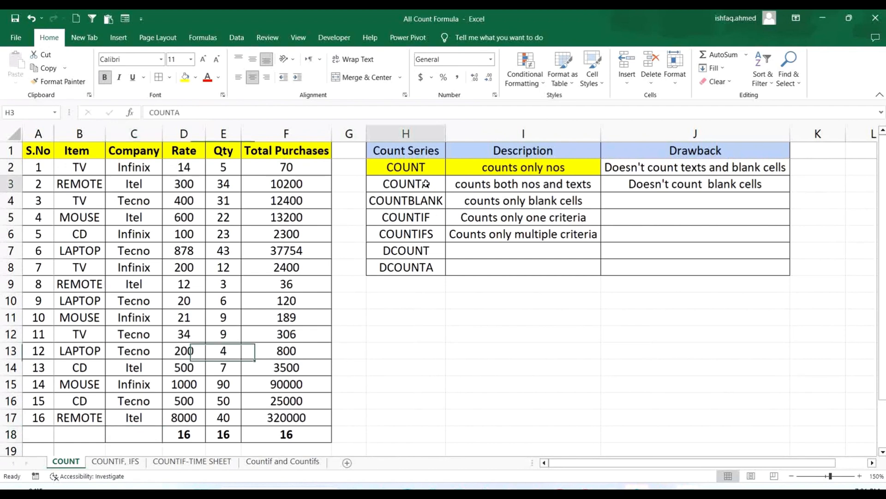
pyautogui.click(185, 77)
pyautogui.click(134, 429)
pyautogui.hotkey('ctrl', 'b')
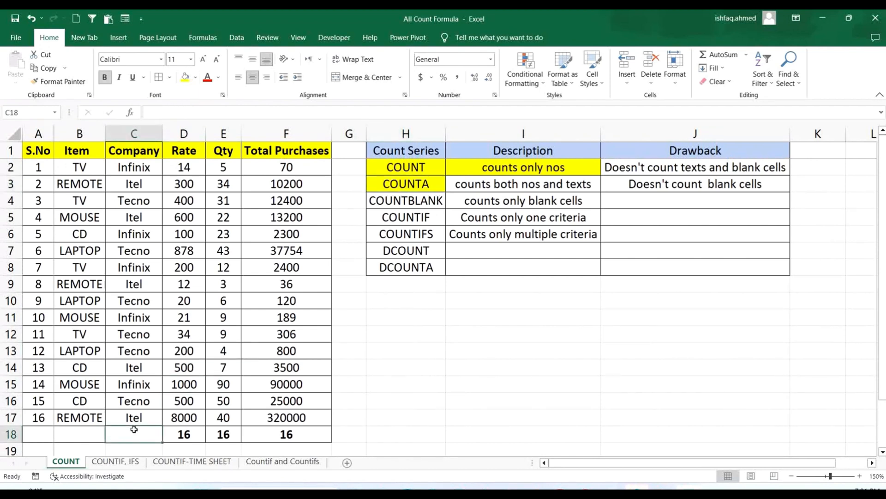
pyautogui.write('=counta')
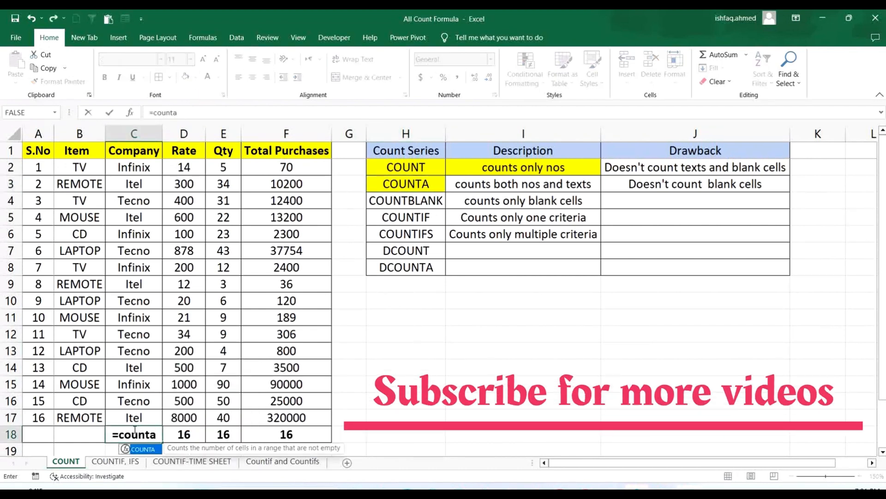
pyautogui.write('(')
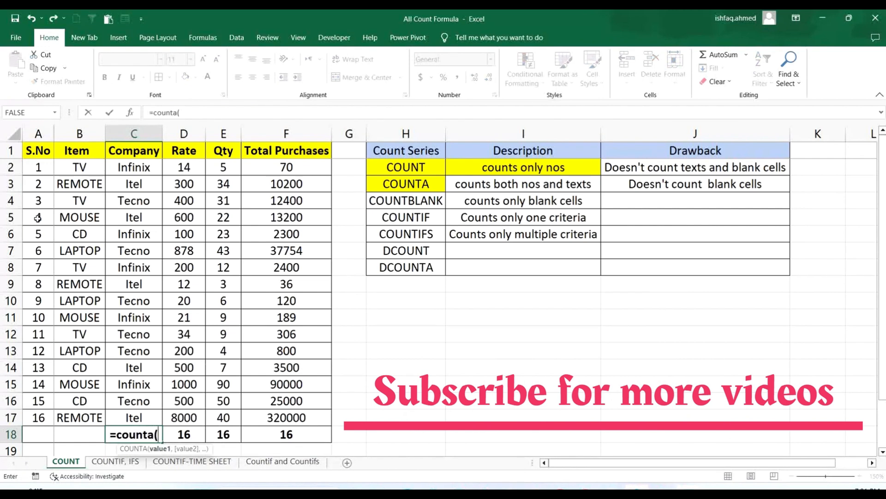
pyautogui.moveTo(147, 169); pyautogui.dragTo(135, 413)
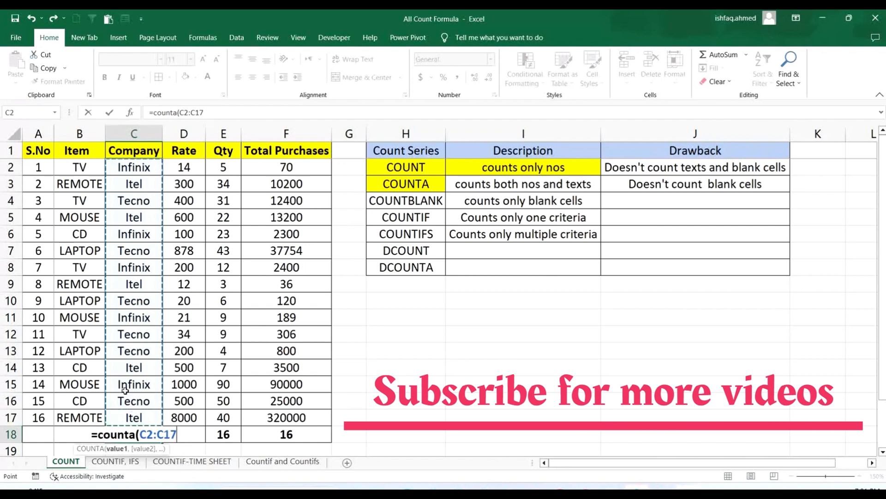
pyautogui.write(')')
pyautogui.press('Return')
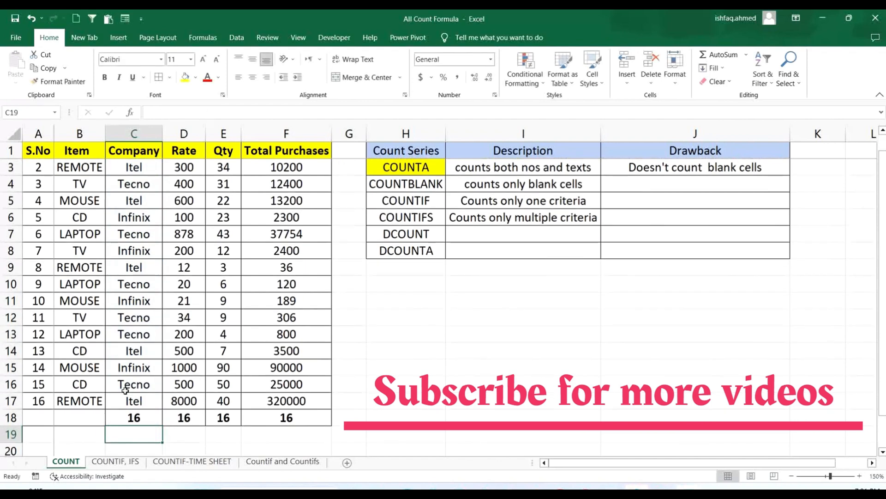
pyautogui.scroll(1, 155, 395)
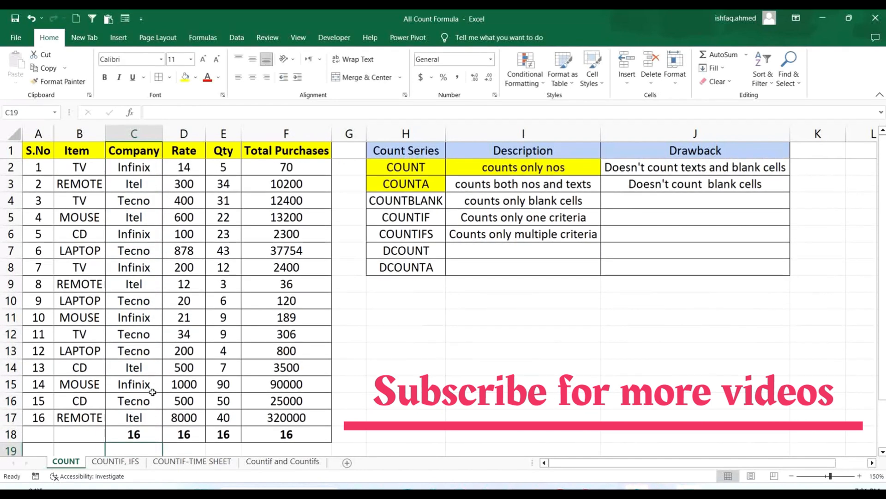
# - Review the Company column entries and check the range of the COUNTA formula in C18
pyautogui.moveTo(144, 154); pyautogui.dragTo(140, 418)
pyautogui.click(495, 364)
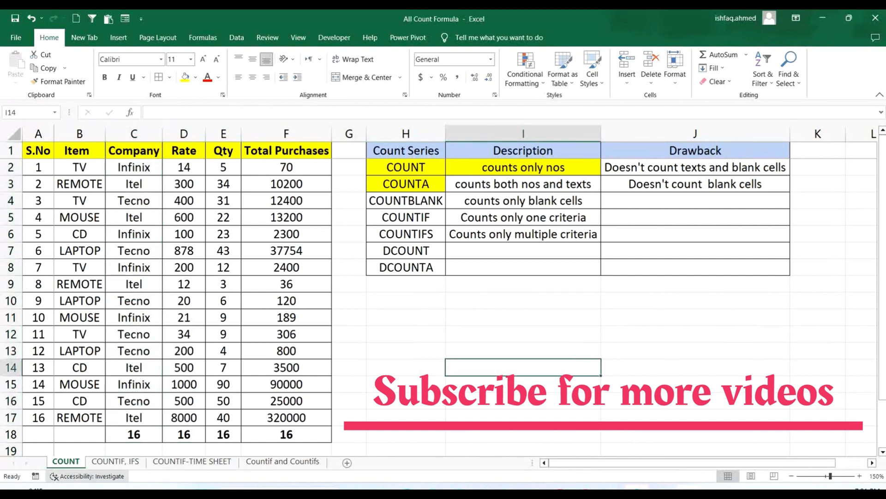
pyautogui.click(149, 432)
pyautogui.doubleClick(148, 432)
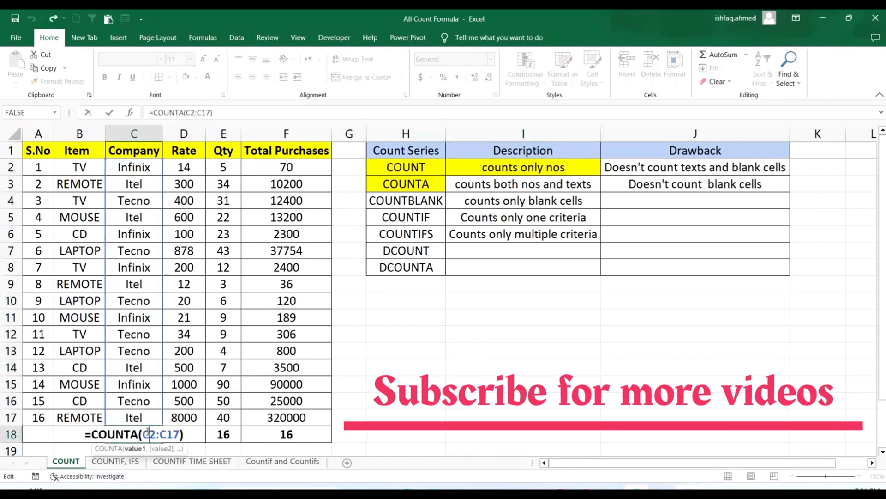
pyautogui.press('Return')
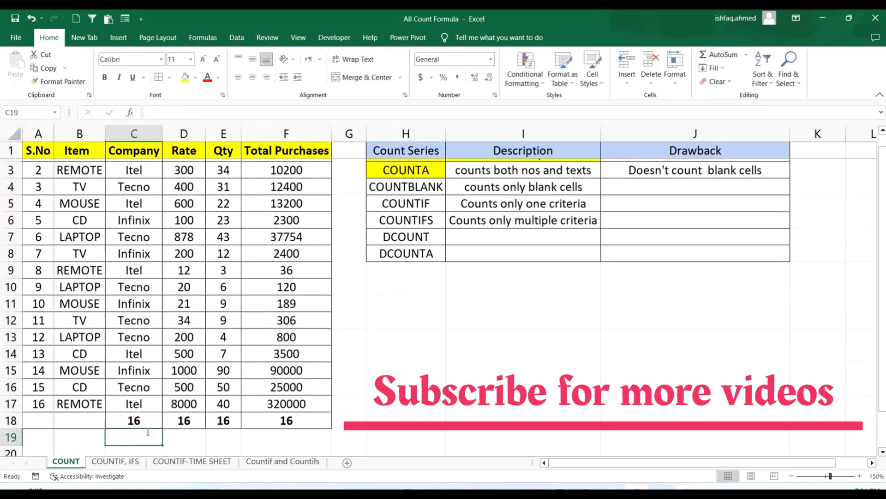
pyautogui.scroll(1, 379, 372)
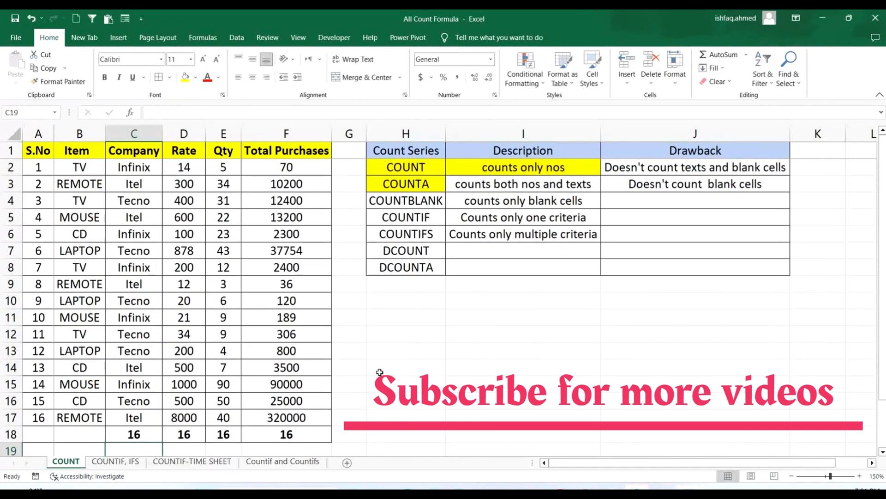
# - Clear the company name in C3, enter the number 2 there, and check the COUNTA formula in C18
pyautogui.click(151, 185)
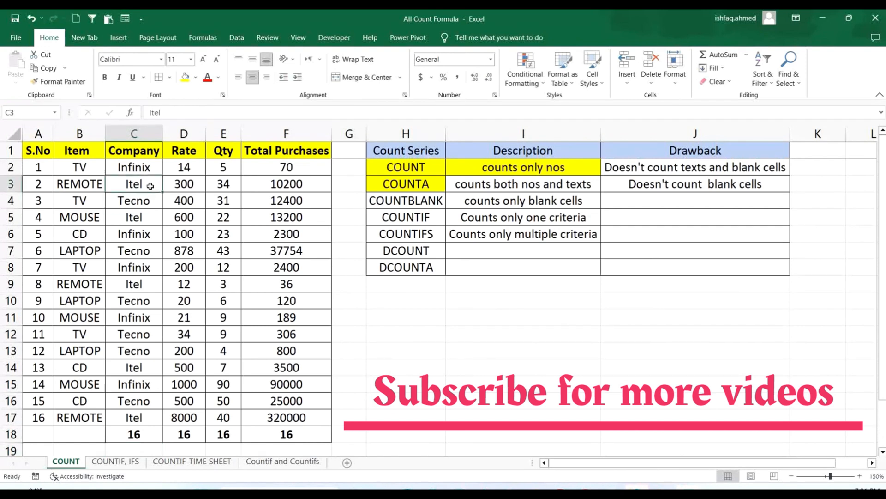
pyautogui.press('Delete')
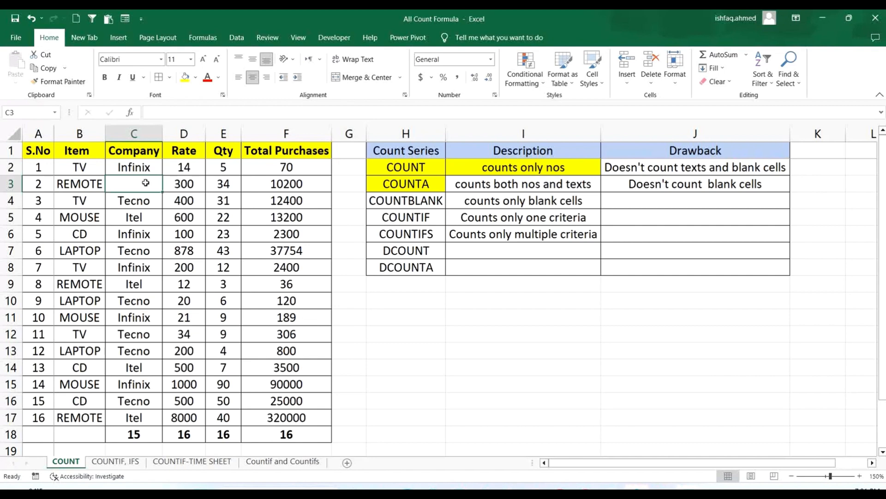
pyautogui.write('2')
pyautogui.click(405, 317)
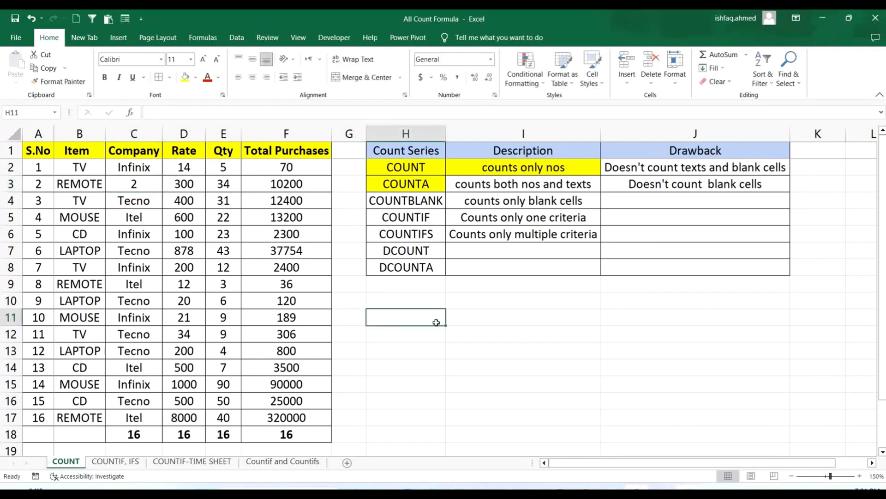
pyautogui.doubleClick(139, 437)
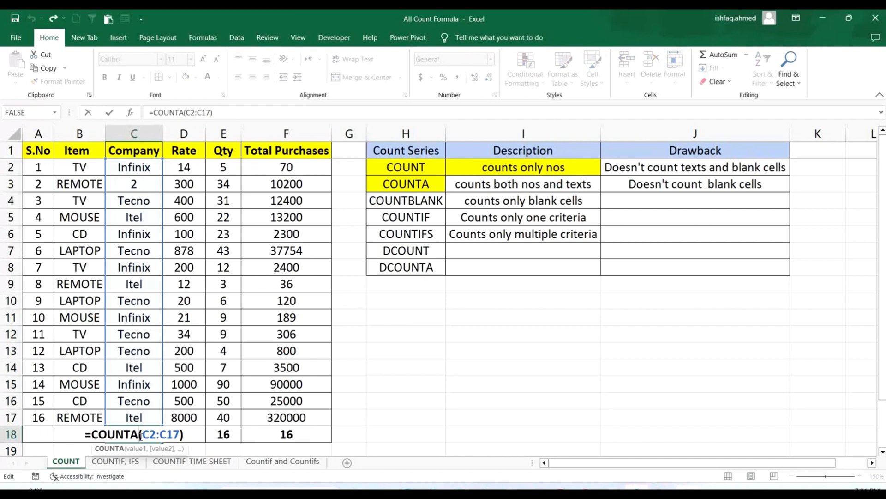
pyautogui.press('Return')
pyautogui.scroll(-1, 139, 323)
pyautogui.scroll(1, 139, 277)
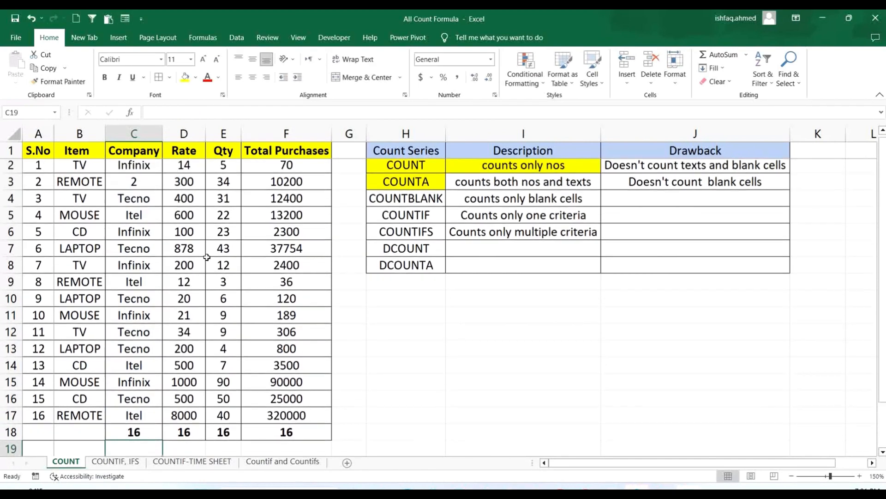
# - Replace the company names in C4 with 3 and in C7 with 4, and recheck the COUNTA formula in C18
pyautogui.click(143, 201)
pyautogui.write('3')
pyautogui.click(154, 247)
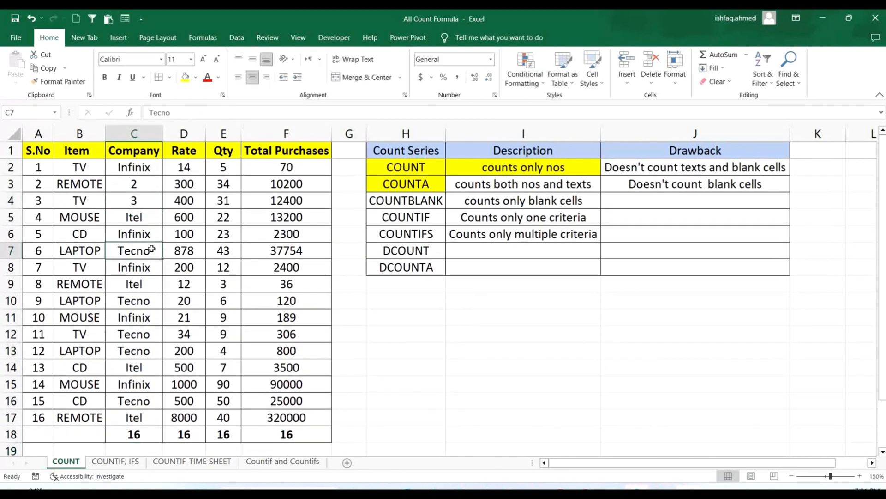
pyautogui.write('4')
pyautogui.click(447, 330)
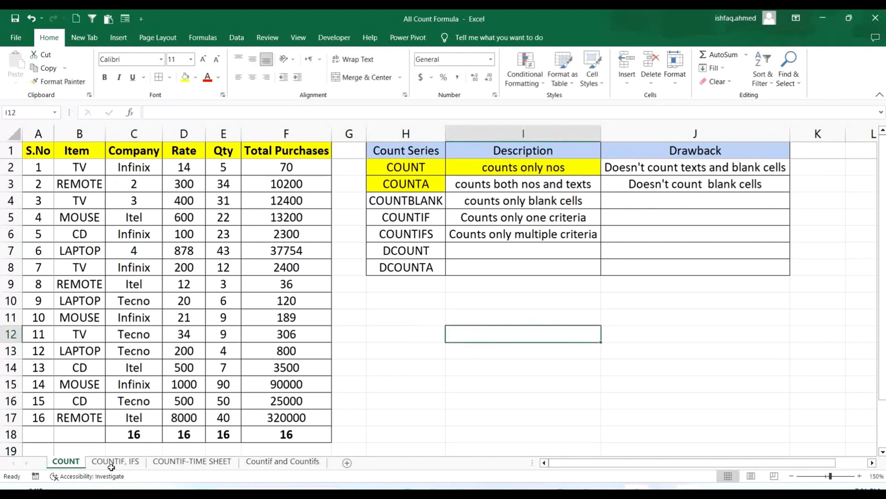
pyautogui.doubleClick(148, 433)
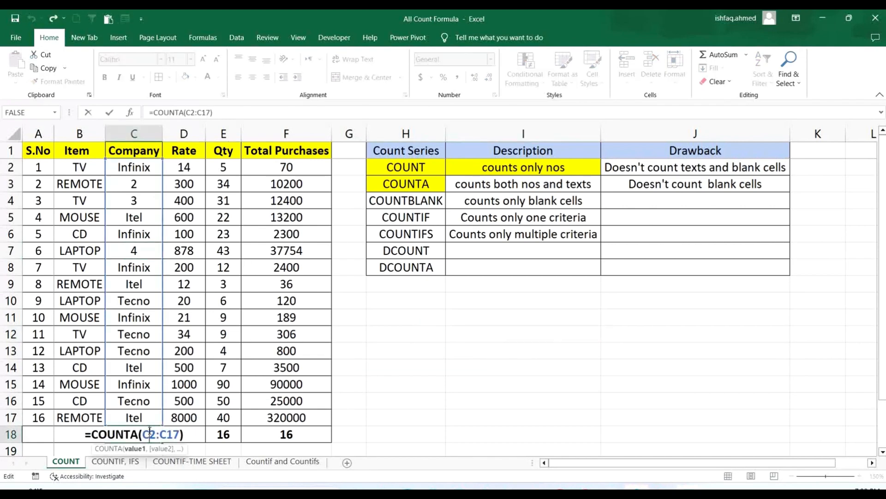
pyautogui.press('Return')
pyautogui.scroll(1, 149, 430)
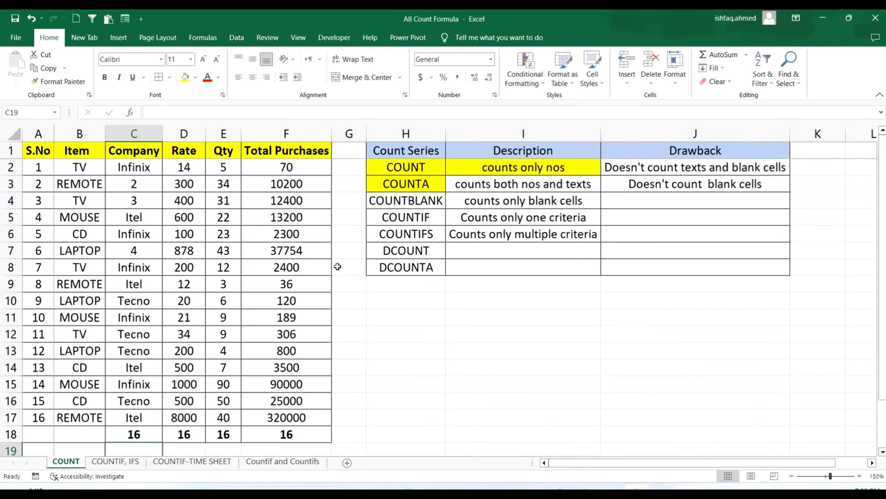
# - Fill the COUNTA description cell I3, "counts both nos and texts", with yellow
pyautogui.click(506, 185)
pyautogui.click(185, 78)
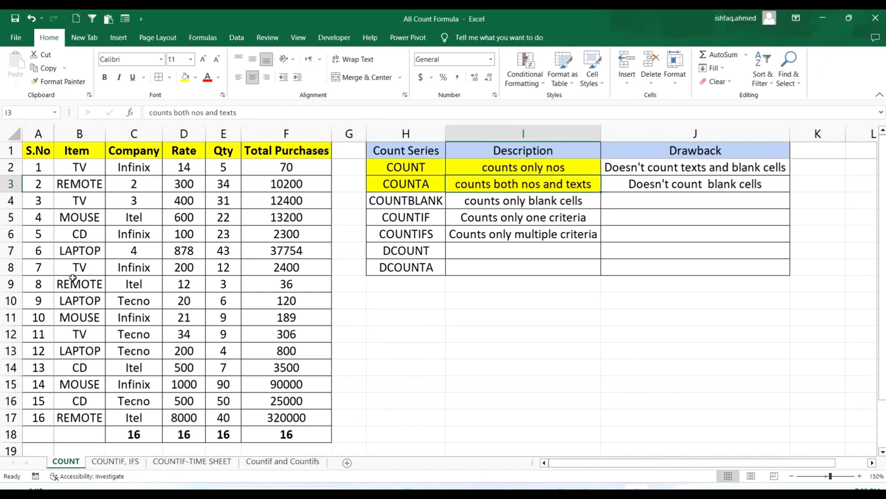
pyautogui.click(424, 169)
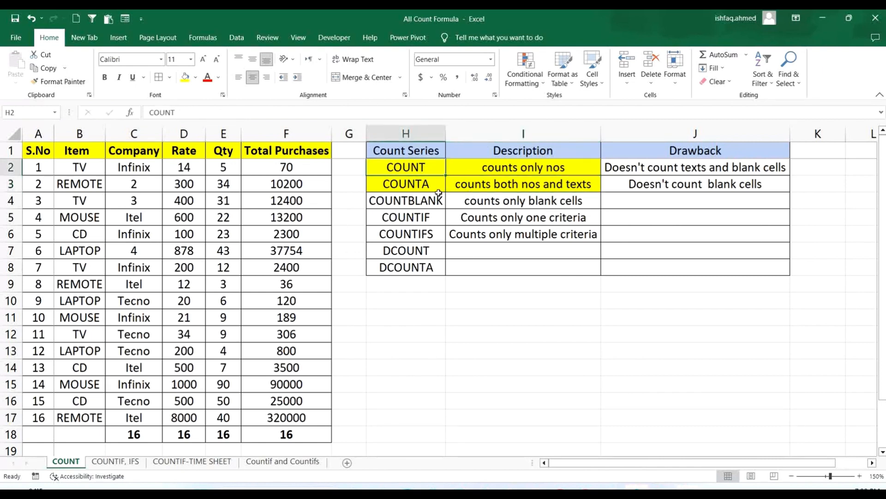
# - Clear the Company column entries in cells C3 and C5
pyautogui.click(434, 186)
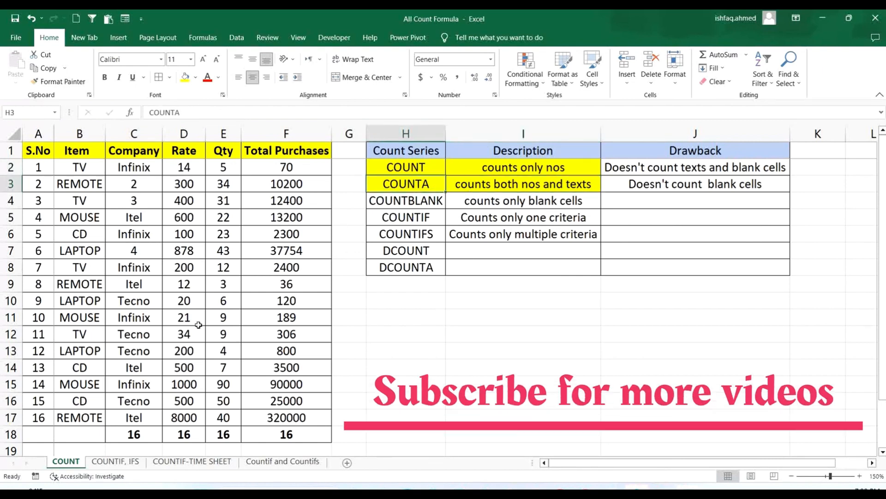
pyautogui.moveTo(432, 168); pyautogui.dragTo(434, 184)
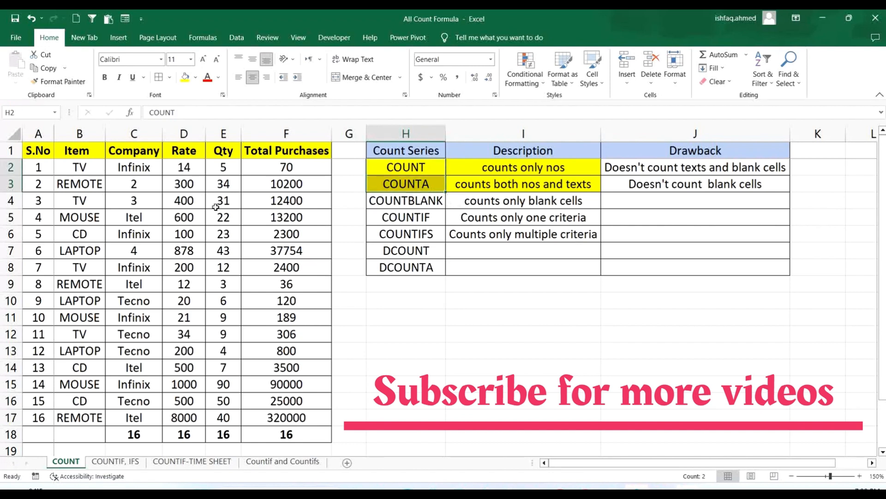
pyautogui.click(155, 185)
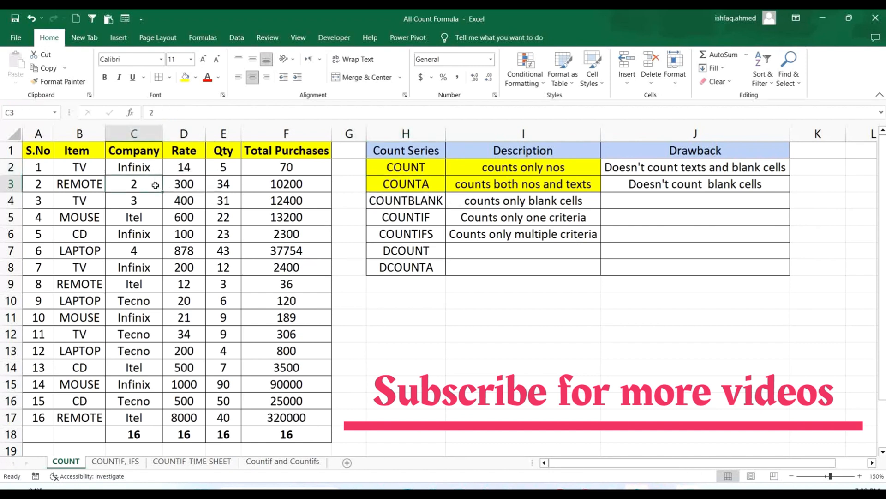
pyautogui.press('Delete')
pyautogui.click(142, 214)
pyautogui.press('Delete')
# - Clear the Rate column values in cells D4 and D5
pyautogui.click(184, 200)
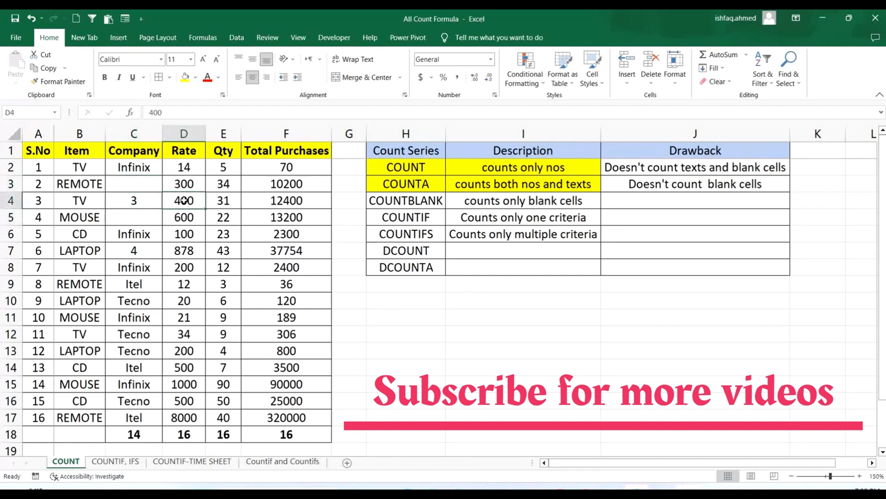
pyautogui.press('Delete')
pyautogui.click(183, 217)
pyautogui.press('Delete')
pyautogui.click(385, 298)
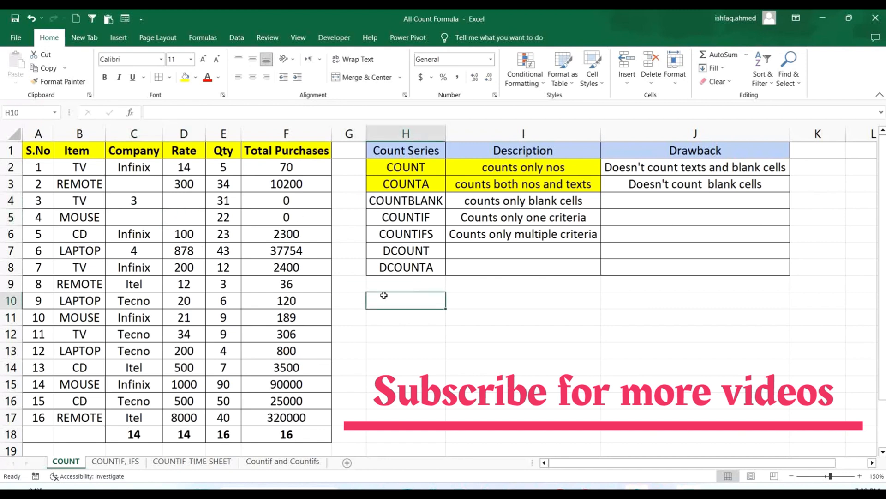
# - Fill the blank Company cells C3 and C5 with yellow
pyautogui.moveTo(156, 189); pyautogui.dragTo(154, 198)
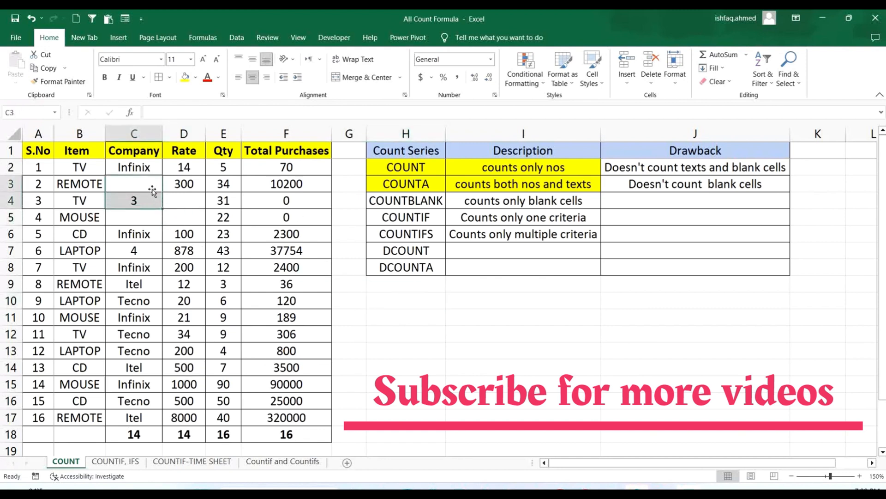
pyautogui.click(146, 183)
pyautogui.click(185, 78)
pyautogui.click(142, 221)
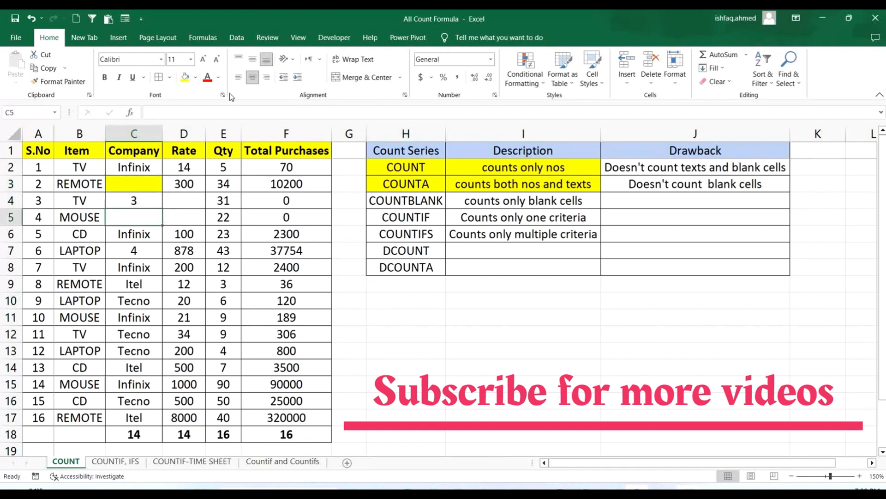
pyautogui.click(187, 78)
# - Check the range of the COUNTA formula in C18 again, leaving it as it is
pyautogui.doubleClick(144, 434)
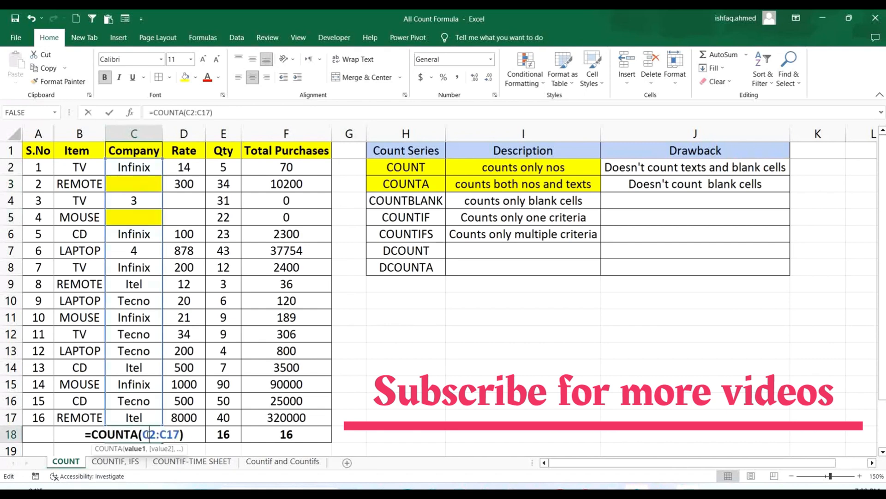
pyautogui.press('Return')
pyautogui.scroll(1, 221, 381)
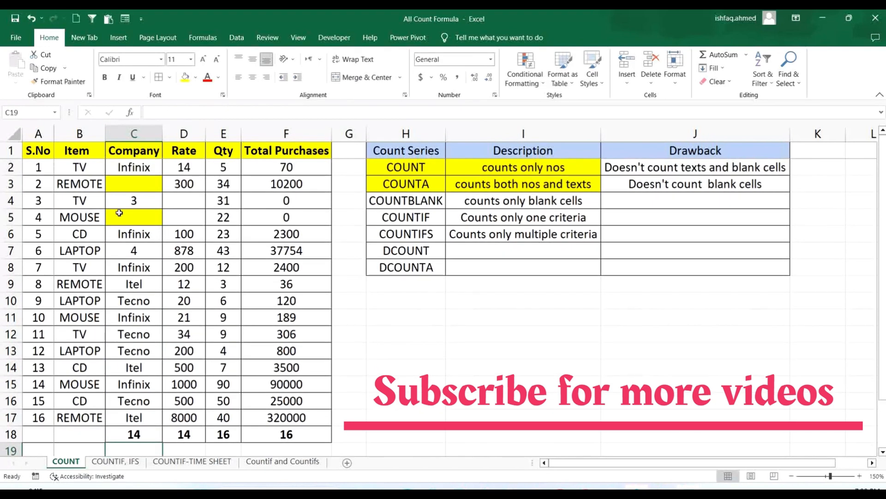
# - Fill the blank Rate cells D4:D5 with yellow, matching the marked blanks in the Company column
pyautogui.click(131, 184)
pyautogui.click(149, 214)
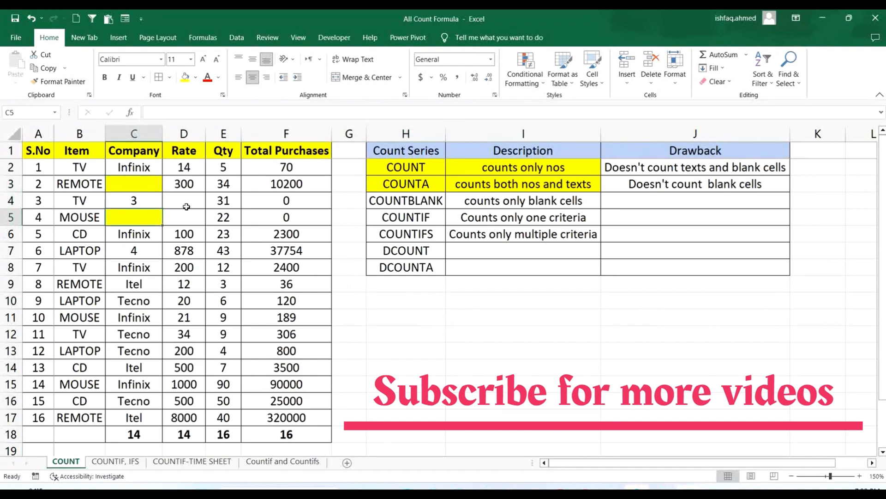
pyautogui.moveTo(186, 206); pyautogui.dragTo(184, 217)
pyautogui.click(185, 77)
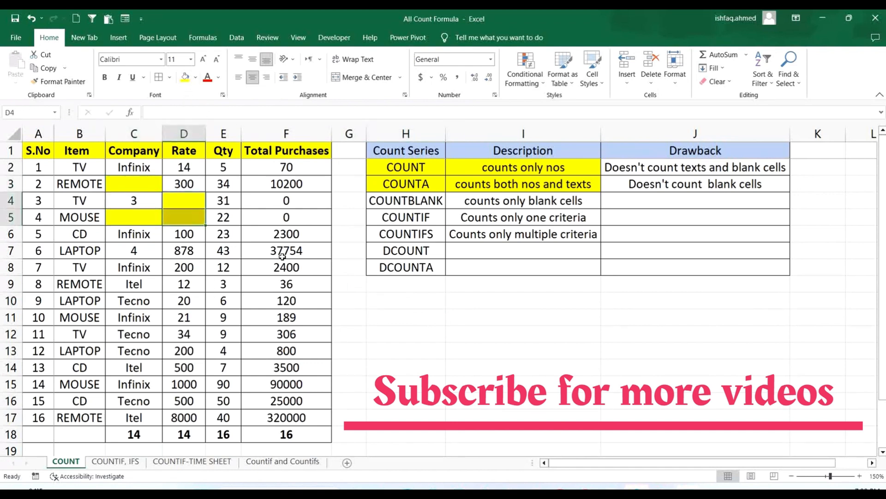
# - Check the COUNT formula in D18 and review the blanks in the Company and Rate columns against COUNT and COUNTA
pyautogui.click(176, 429)
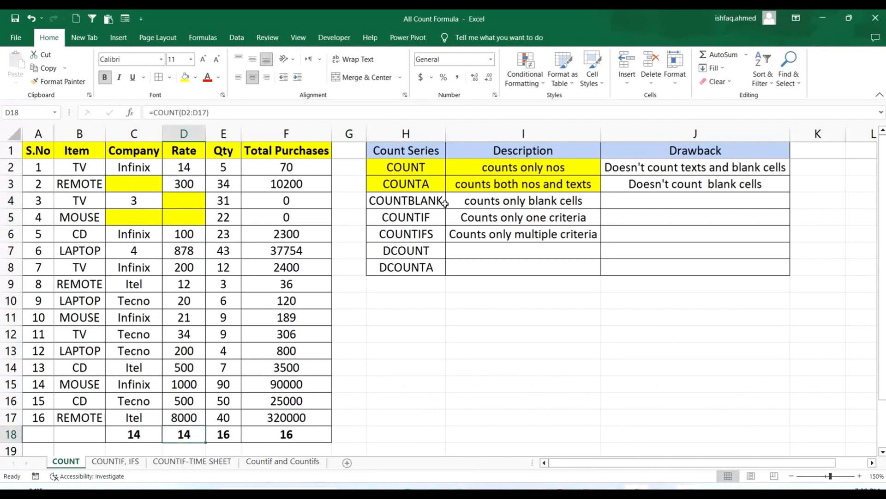
pyautogui.click(428, 172)
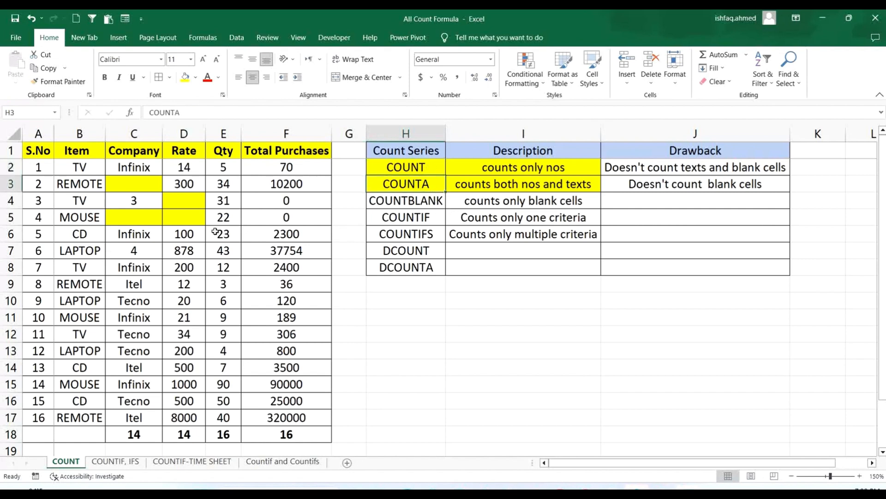
pyautogui.moveTo(150, 185); pyautogui.dragTo(204, 417)
pyautogui.click(619, 361)
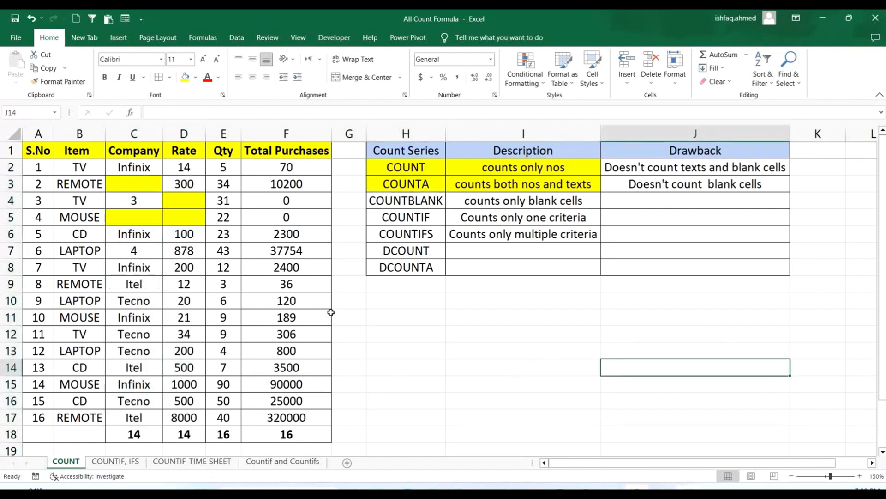
# - Fill the COUNTBLANK entry in H4 with yellow and enter =COUNTBLANK(A1:F17) in H12
pyautogui.click(402, 201)
pyautogui.click(186, 77)
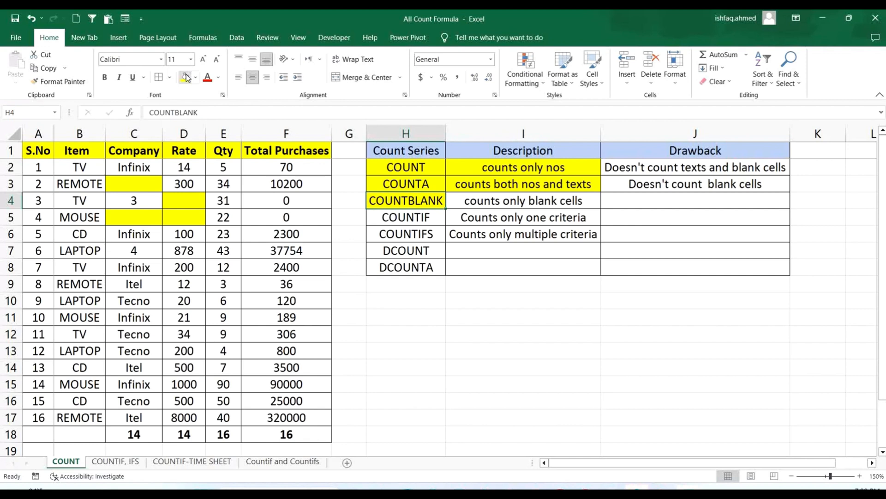
pyautogui.click(419, 337)
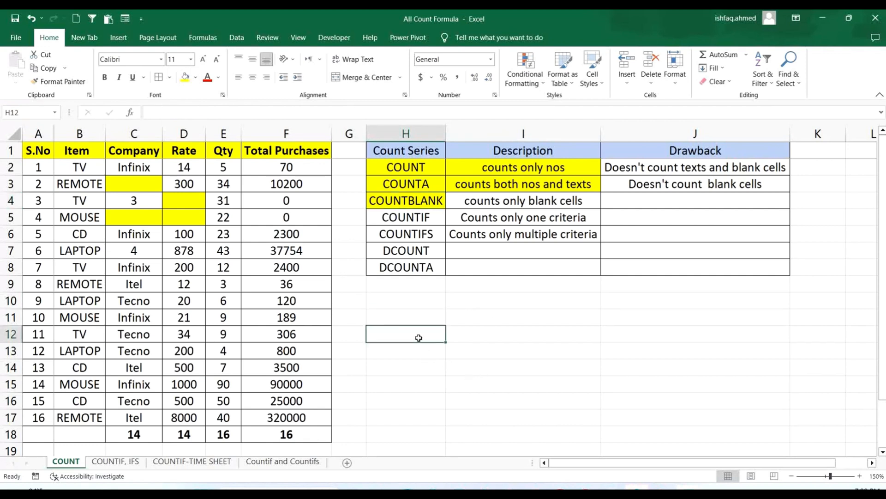
pyautogui.write('=count')
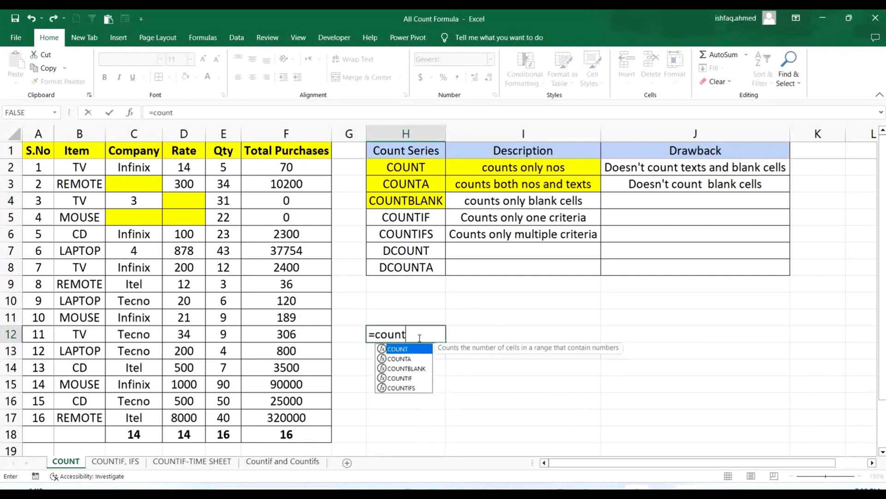
pyautogui.write('blank')
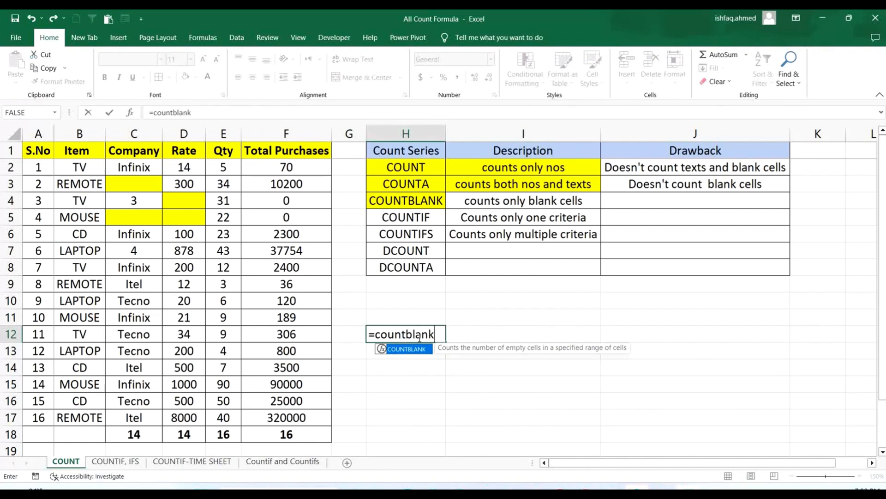
pyautogui.write('(')
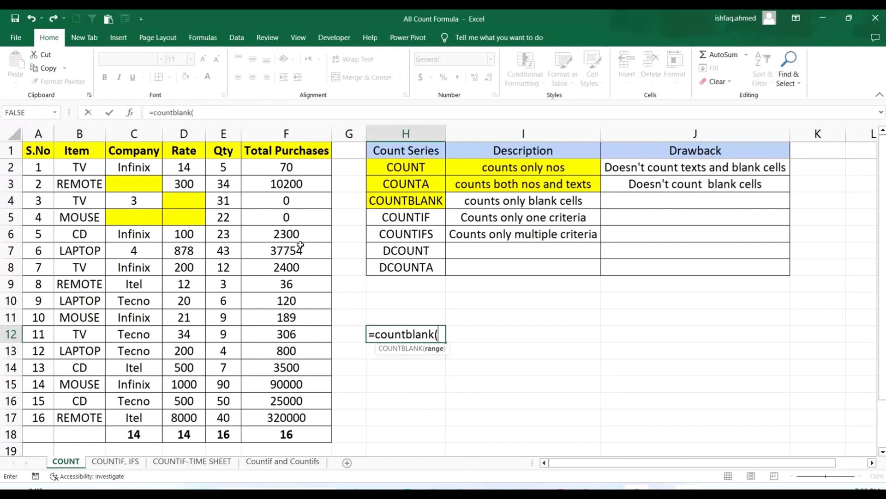
pyautogui.moveTo(40, 159); pyautogui.dragTo(307, 416)
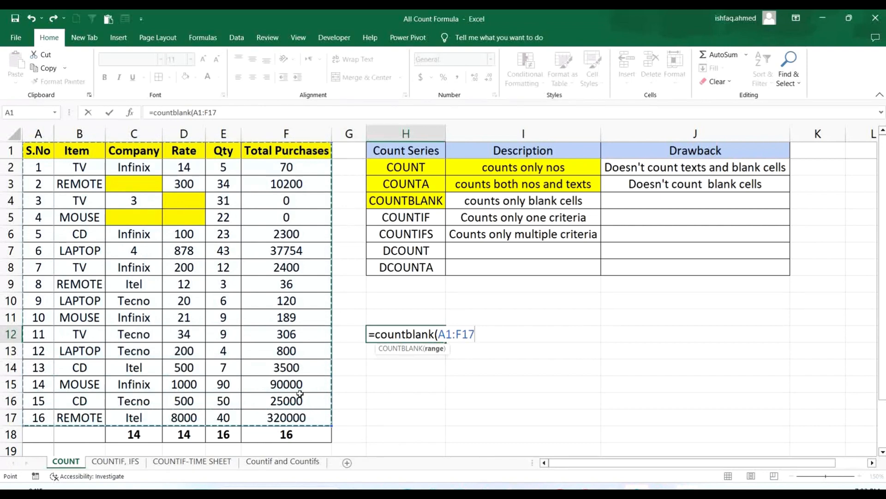
pyautogui.write(')')
pyautogui.press('Return')
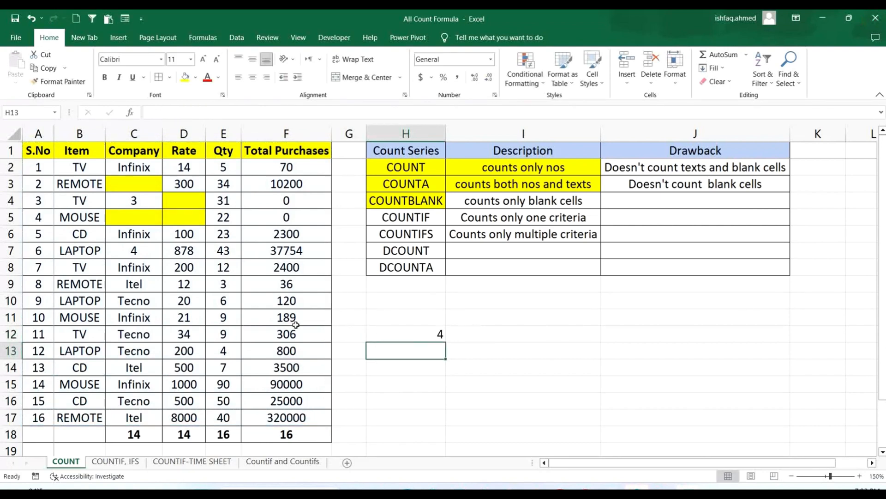
# - Check the COUNTBLANK formula in H12 against the yellow blank cells in the Company and Rate columns
pyautogui.click(145, 185)
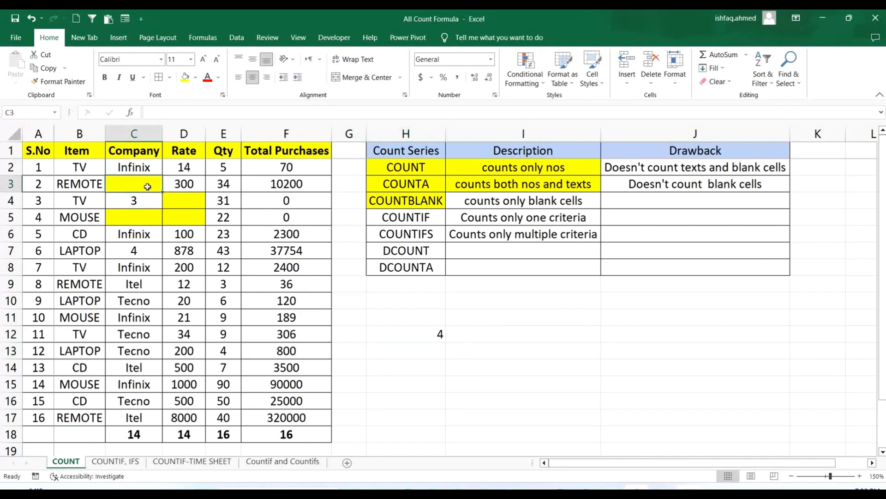
pyautogui.doubleClick(435, 334)
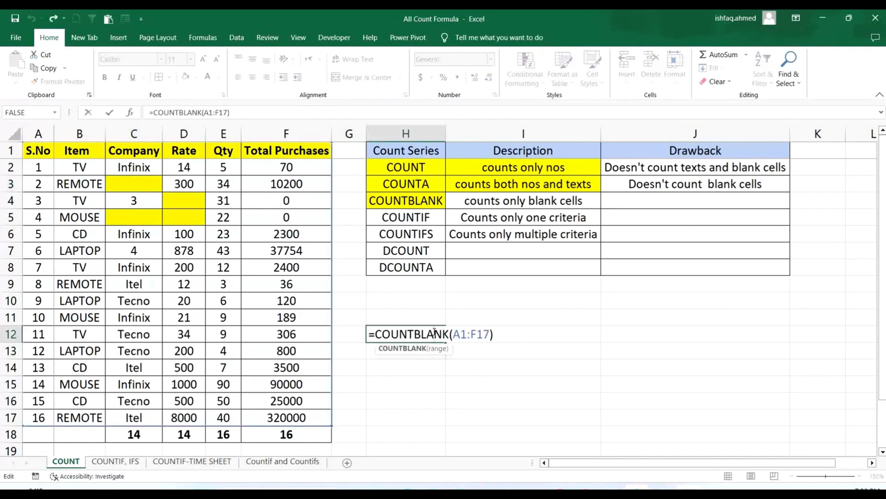
pyautogui.press('Return')
pyautogui.click(685, 321)
pyautogui.click(179, 203)
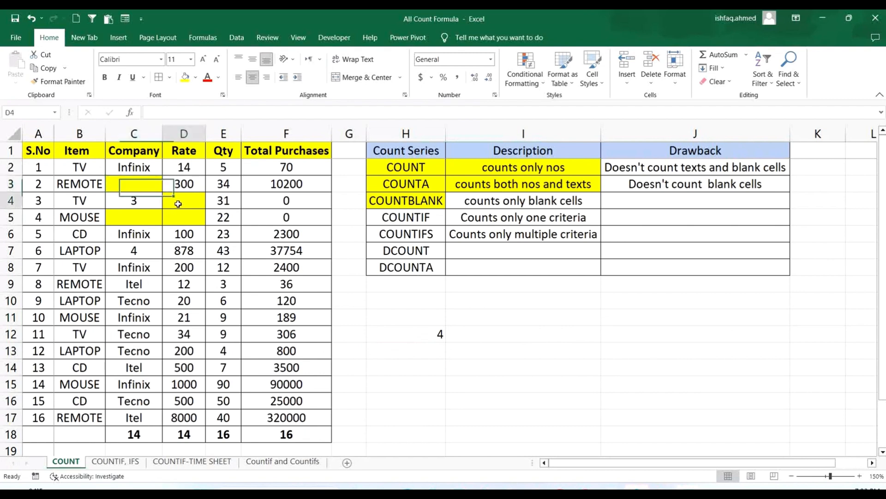
pyautogui.click(149, 221)
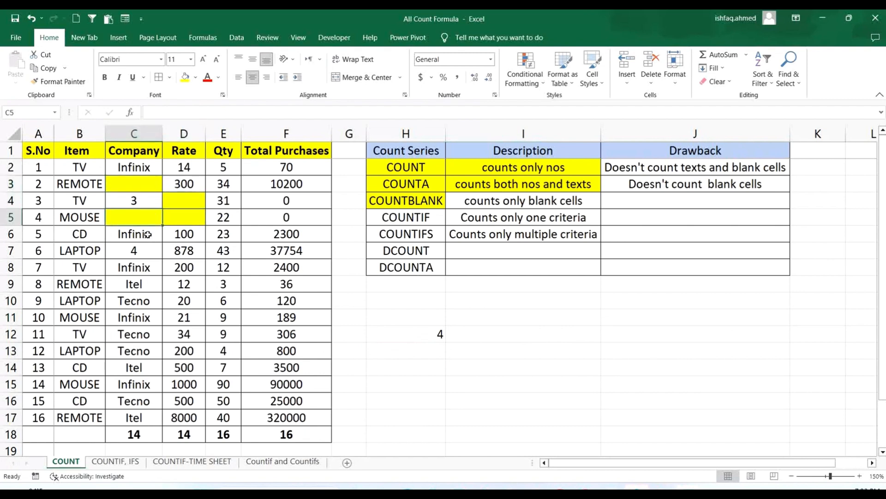
# - Clear the Company entry in C6 and the Rate in D6, filling both cells with yellow
pyautogui.click(148, 235)
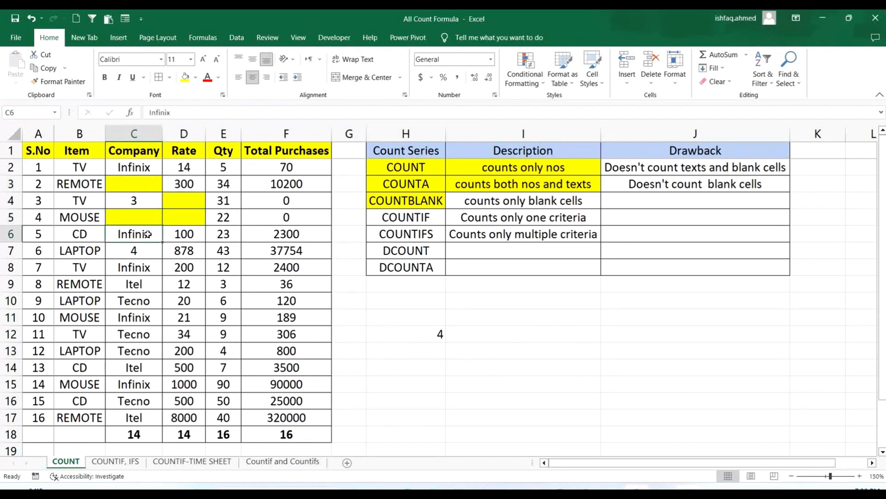
pyautogui.press('Delete')
pyautogui.click(185, 77)
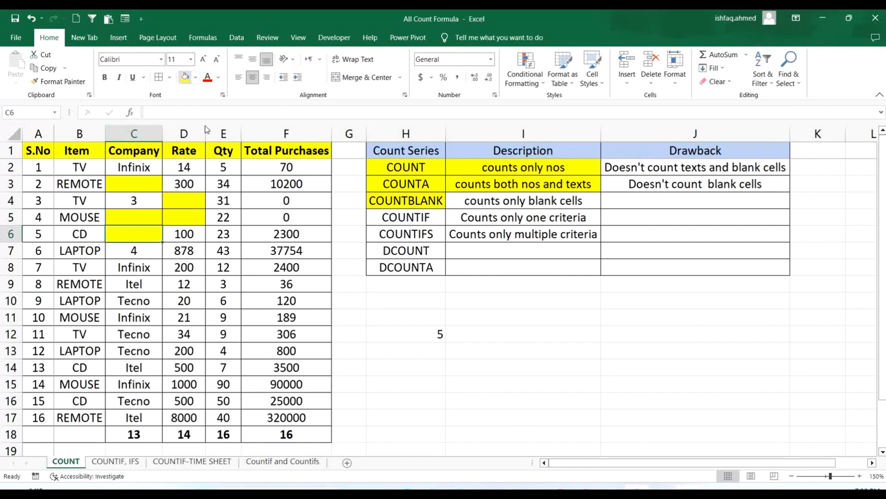
pyautogui.click(184, 232)
pyautogui.press('Delete')
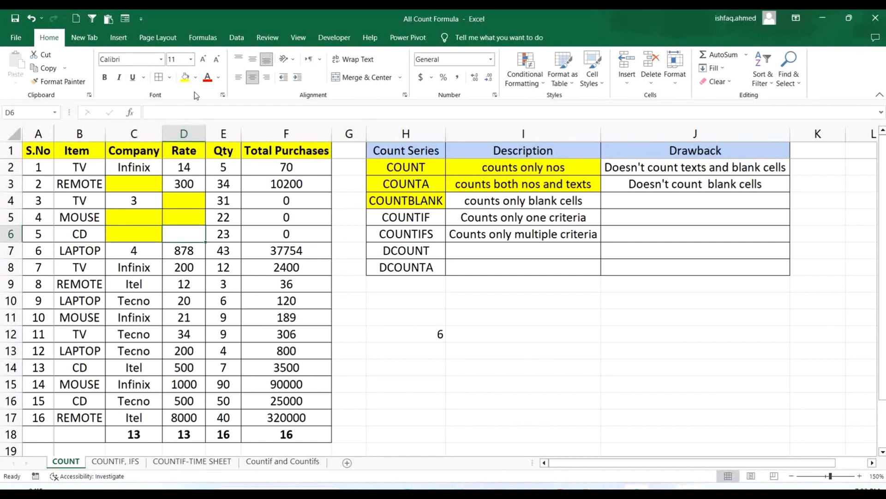
pyautogui.click(185, 77)
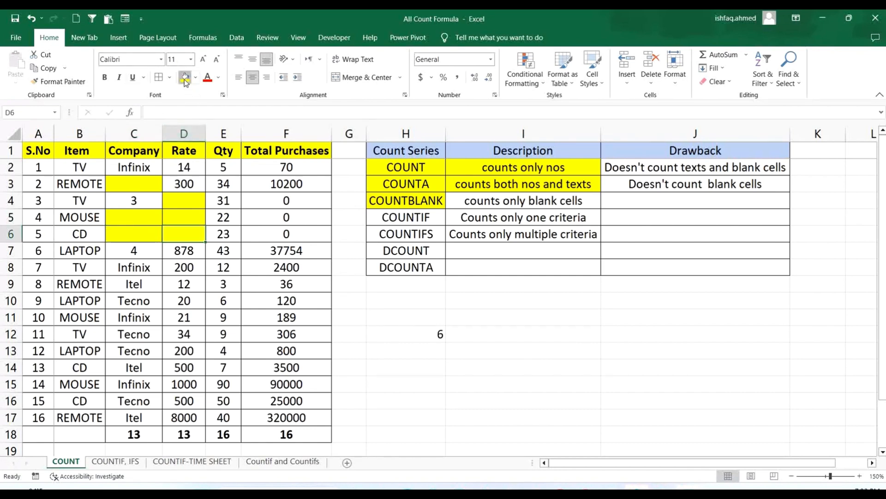
# - Clear the Item names in cells B3 and B4
pyautogui.moveTo(81, 184)
pyautogui.mouseDown()
pyautogui.moveTo(83, 224)
pyautogui.moveTo(73, 183)
pyautogui.mouseUp()
pyautogui.press('Delete')
pyautogui.click(88, 203)
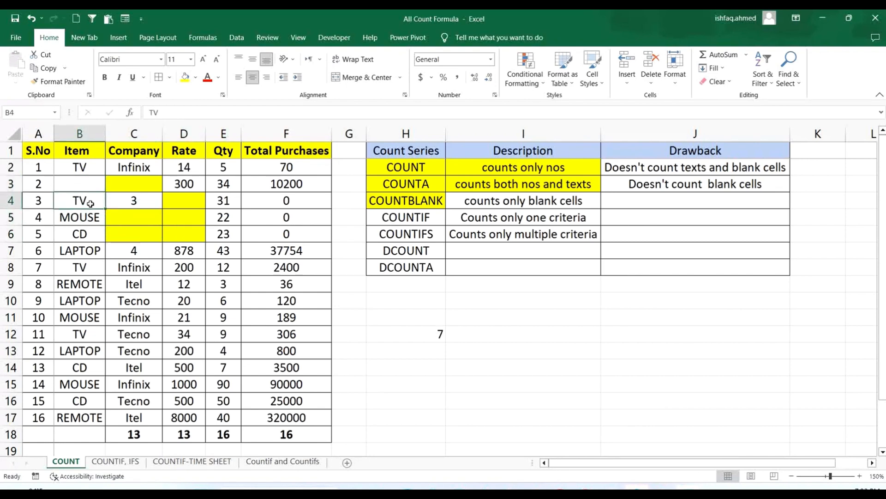
pyautogui.press('Delete')
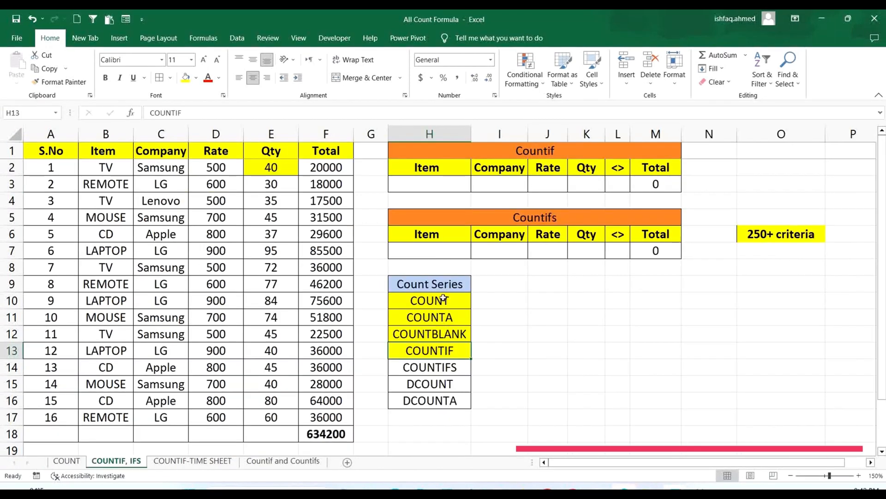
# - On the COUNTIF, IFS sheet, review the Count Series list down to COUNTIF, the data table A1:F17 and its Item column
pyautogui.moveTo(444, 299); pyautogui.dragTo(451, 334)
pyautogui.click(449, 351)
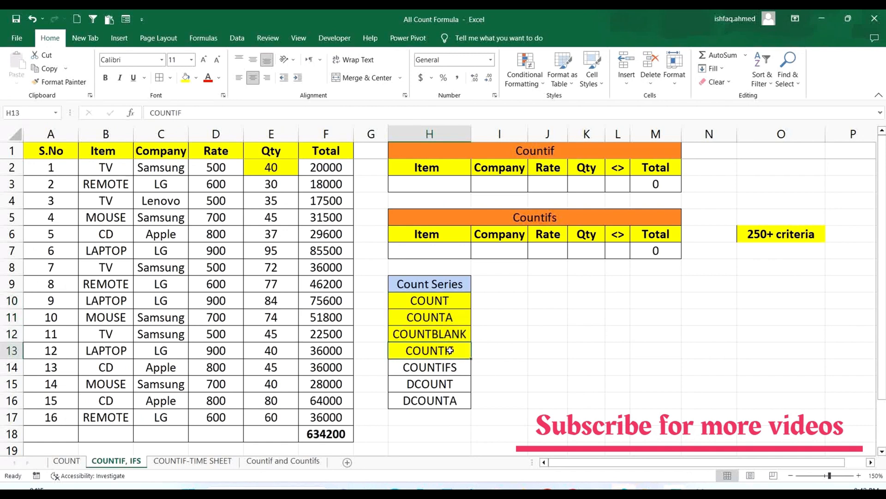
pyautogui.click(591, 333)
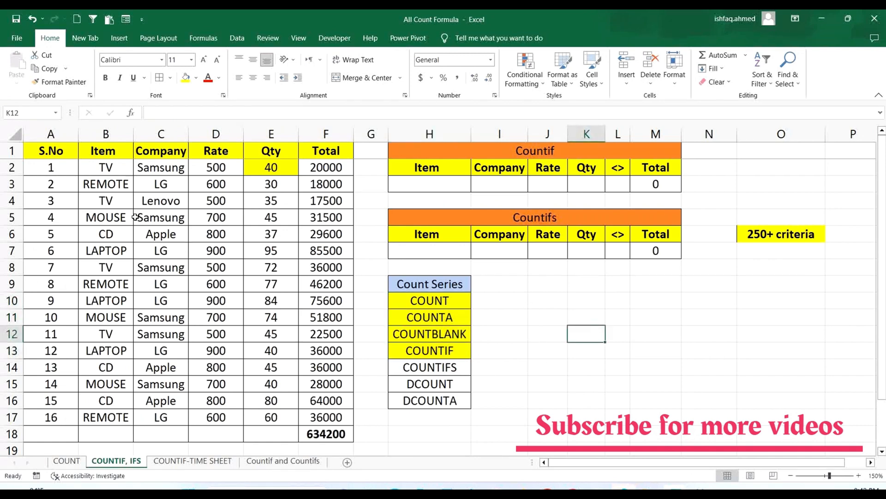
pyautogui.moveTo(56, 151); pyautogui.dragTo(323, 413)
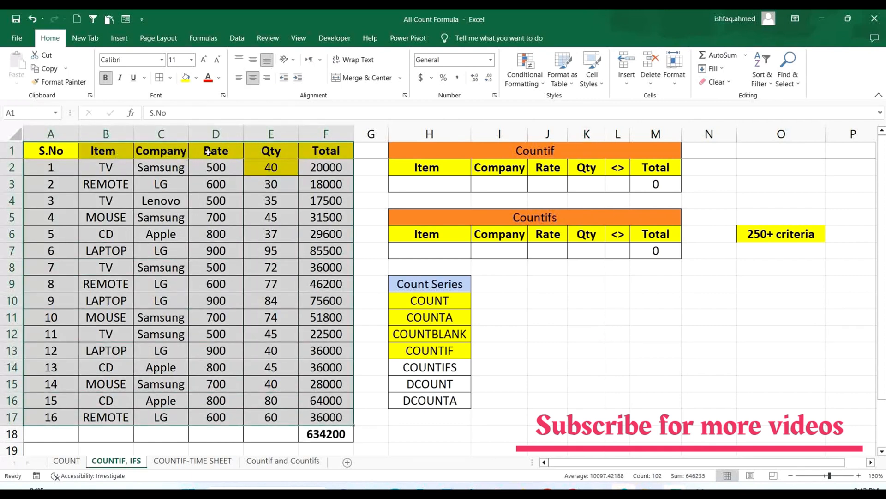
pyautogui.click(304, 152)
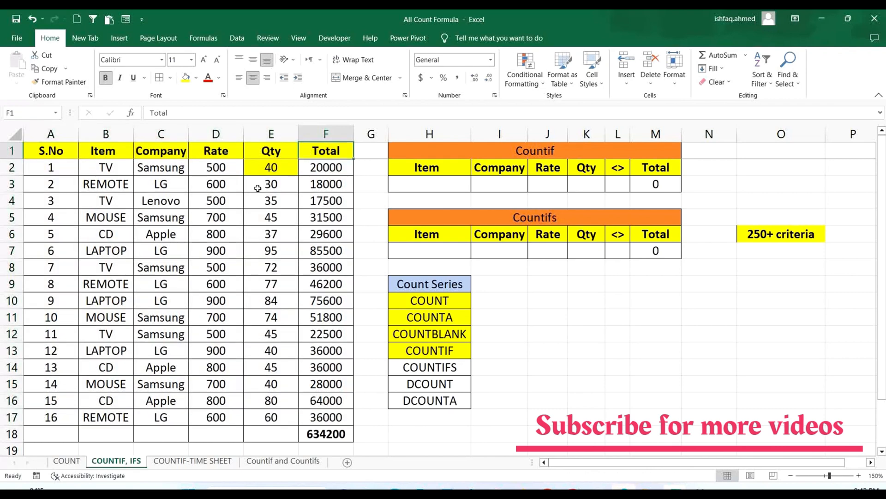
pyautogui.moveTo(109, 151); pyautogui.dragTo(108, 418)
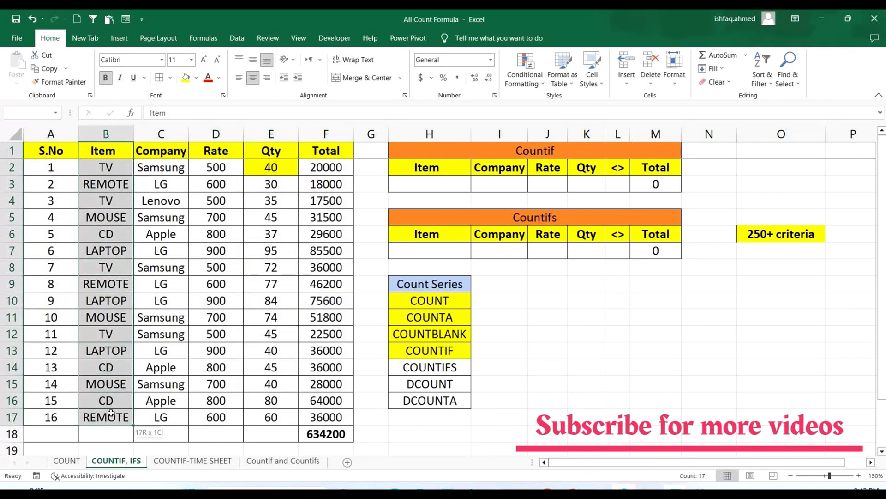
# - Review the Company and Rate columns, rows 1 to 17, alongside the Countif block's Total formula in M3
pyautogui.click(668, 186)
pyautogui.moveTo(162, 151); pyautogui.dragTo(161, 419)
pyautogui.click(666, 185)
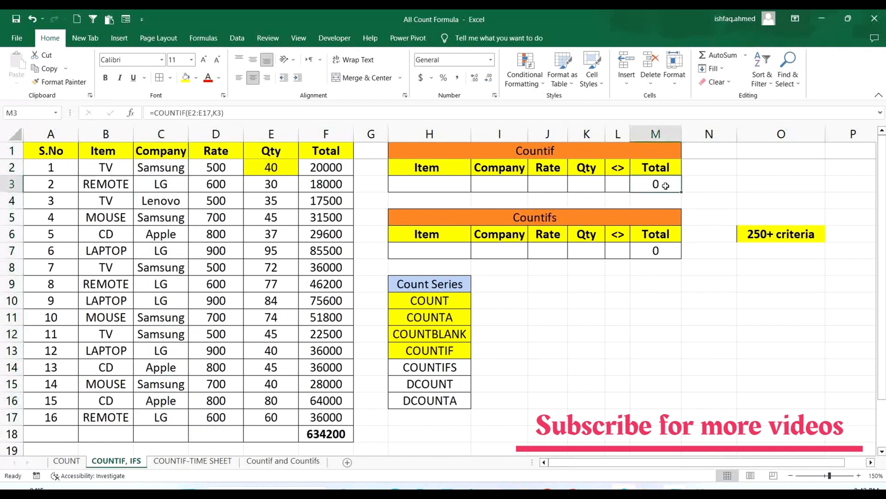
pyautogui.moveTo(226, 156); pyautogui.dragTo(215, 409)
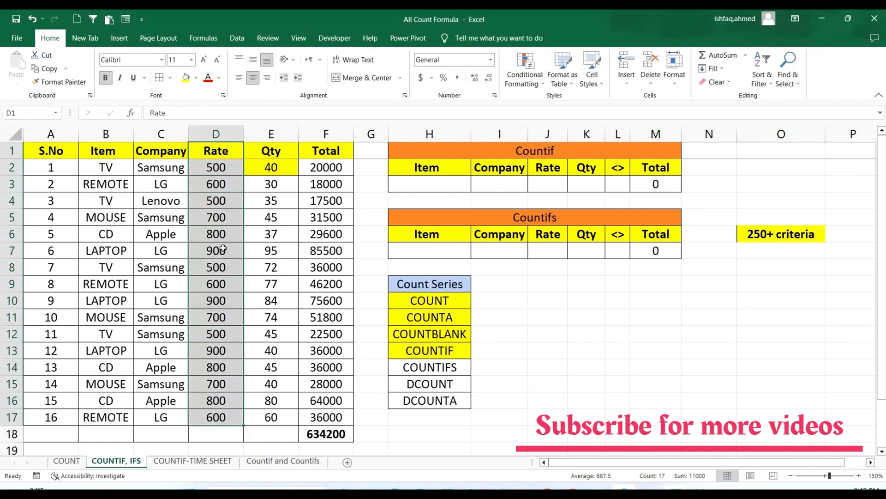
# - Enter =COUNTIF(B2:B17,H3) in the Countif block's Total cell M3 to count rows matching the Item criterion
pyautogui.click(665, 183)
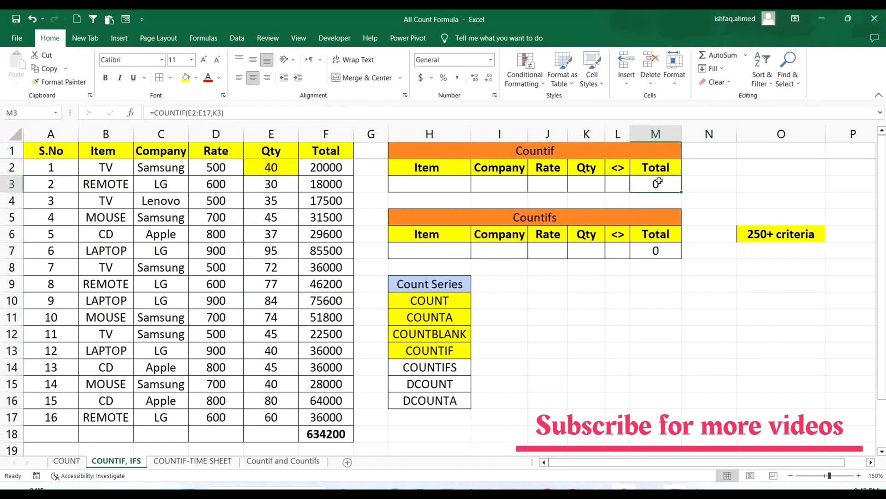
pyautogui.write('=CO')
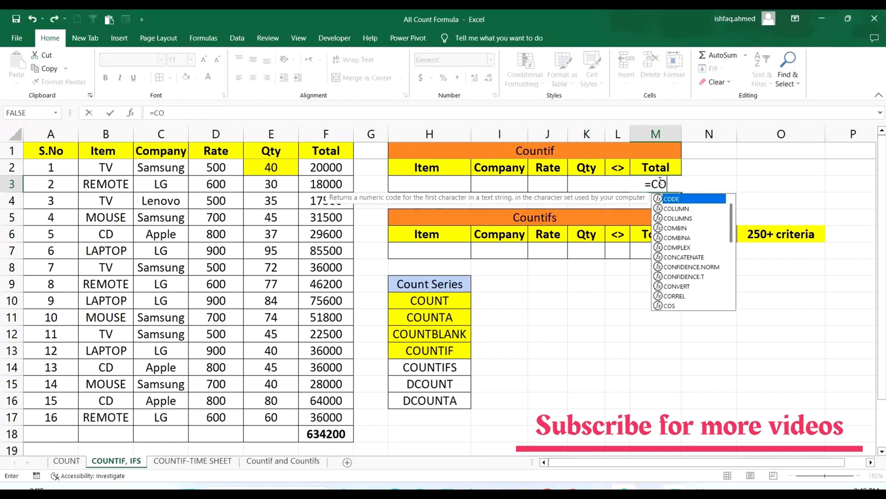
pyautogui.write('UNT')
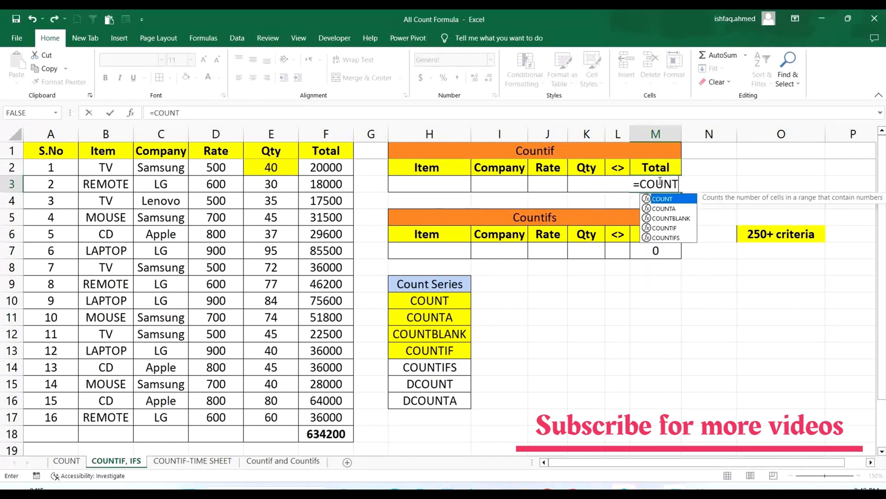
pyautogui.write('IF(')
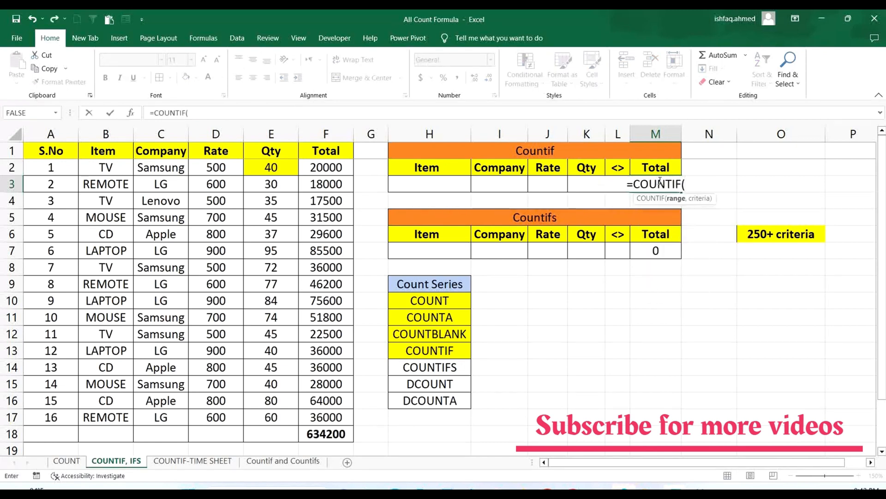
pyautogui.moveTo(106, 167); pyautogui.dragTo(111, 409)
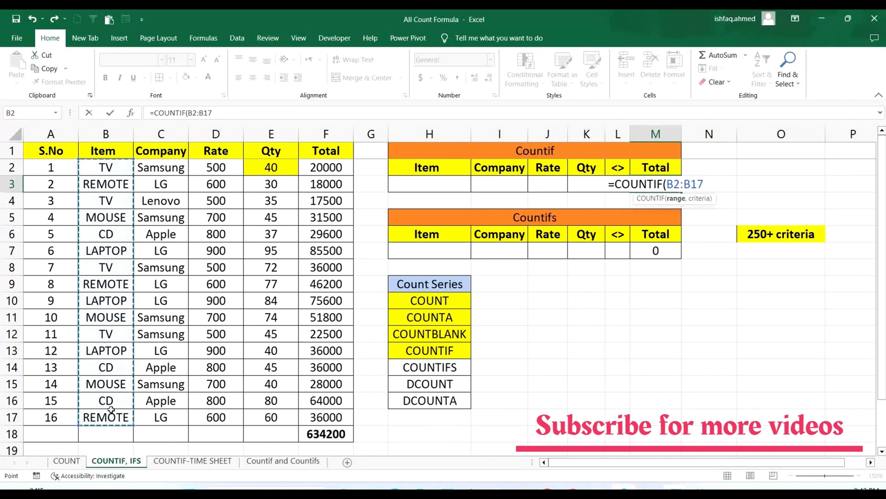
pyautogui.write(',')
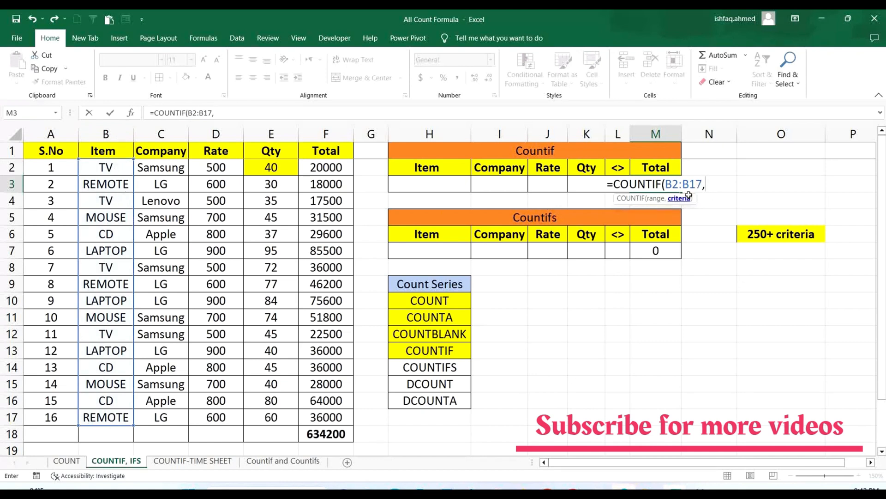
pyautogui.click(439, 181)
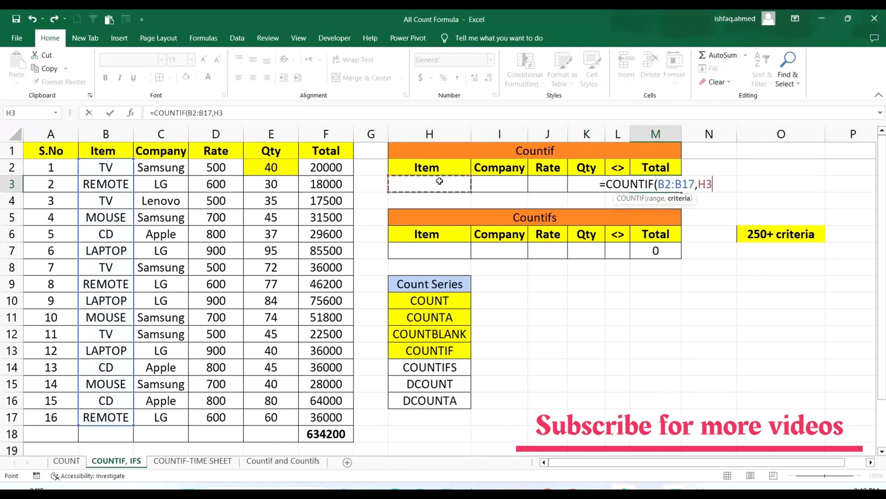
pyautogui.write(')')
pyautogui.press('Return')
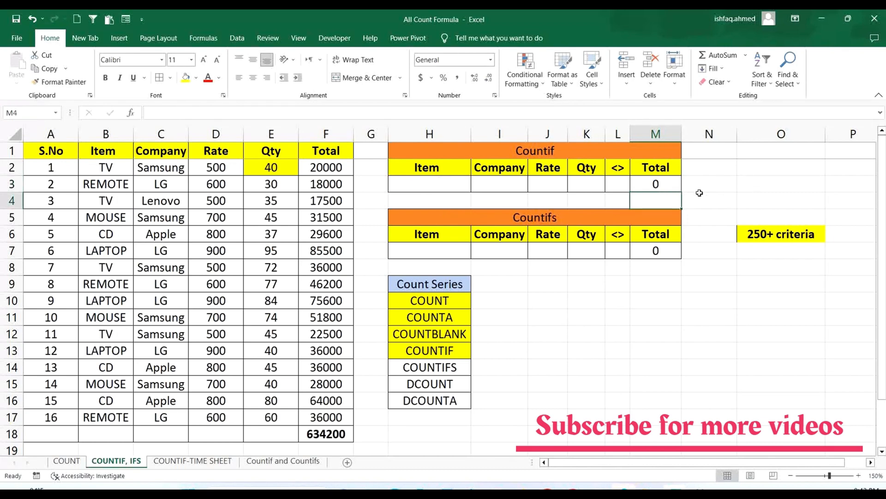
# - Copy TV from B2 into the Item criterion cell H3 and check the M3 count against the Item column
pyautogui.click(657, 184)
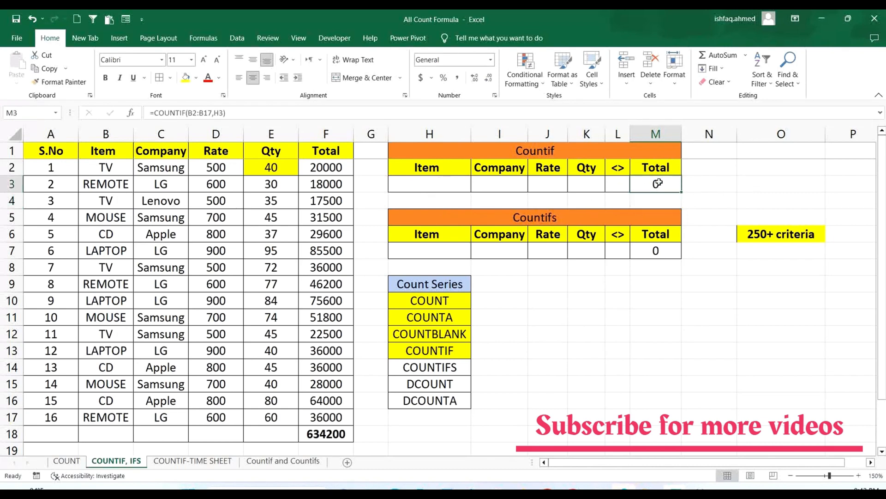
pyautogui.click(453, 185)
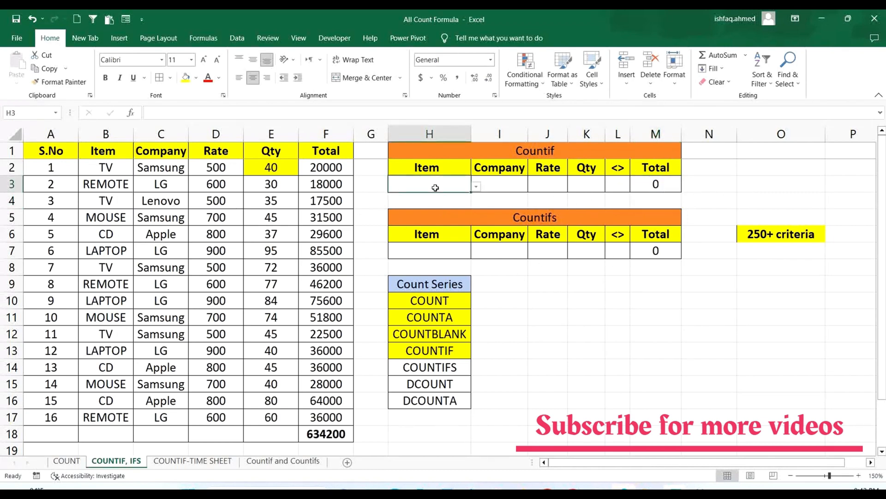
pyautogui.click(111, 168)
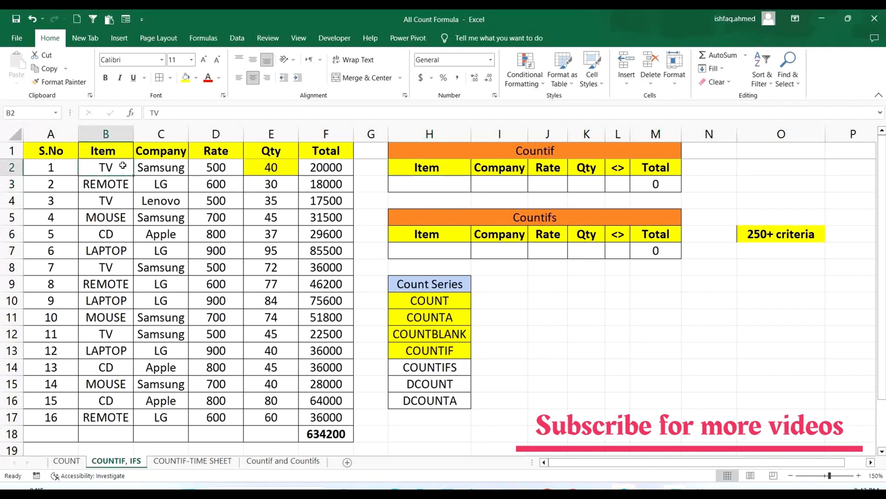
pyautogui.hotkey('ctrl', 'c')
pyautogui.click(430, 185)
pyautogui.press('Return')
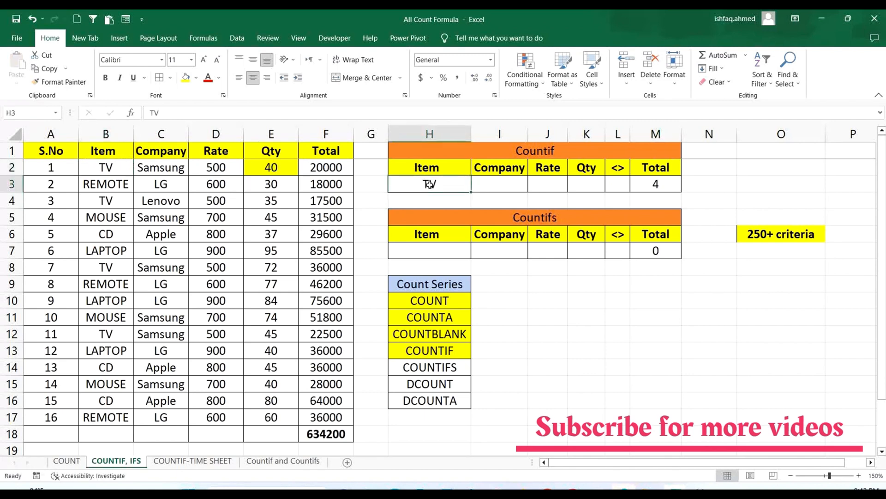
pyautogui.click(673, 188)
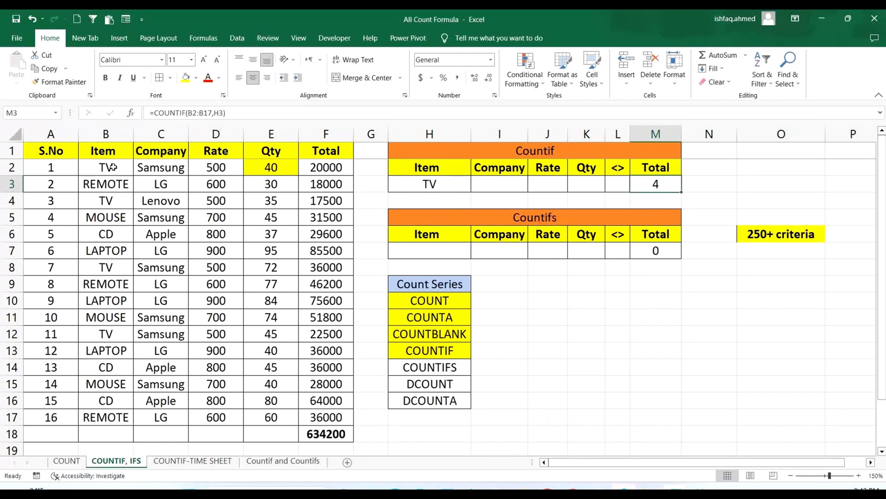
pyautogui.moveTo(112, 167); pyautogui.dragTo(113, 417)
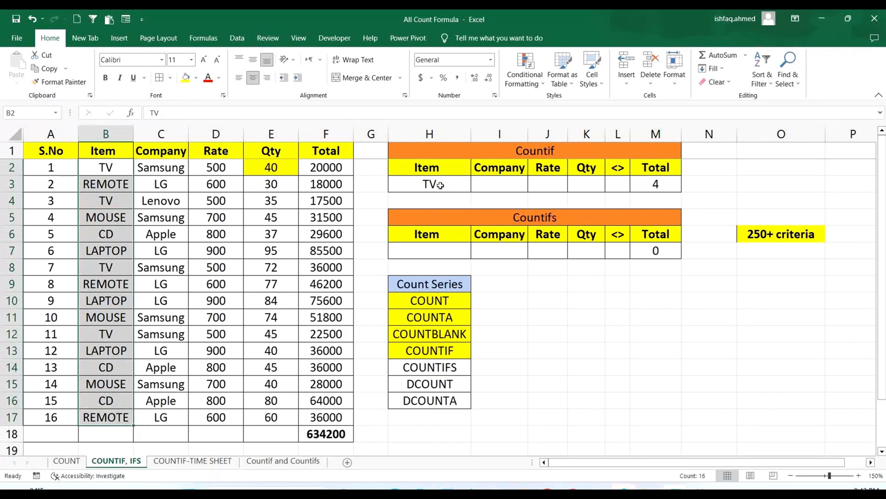
# - Give H3 a data validation drop-down of type List with the source =$B$2:$B$17
pyautogui.click(437, 185)
pyautogui.click(238, 39)
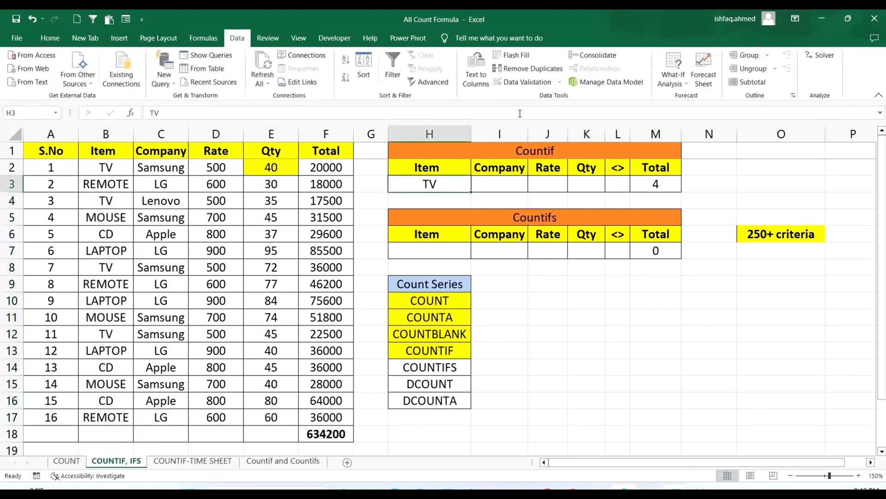
pyautogui.click(524, 82)
pyautogui.click(667, 240)
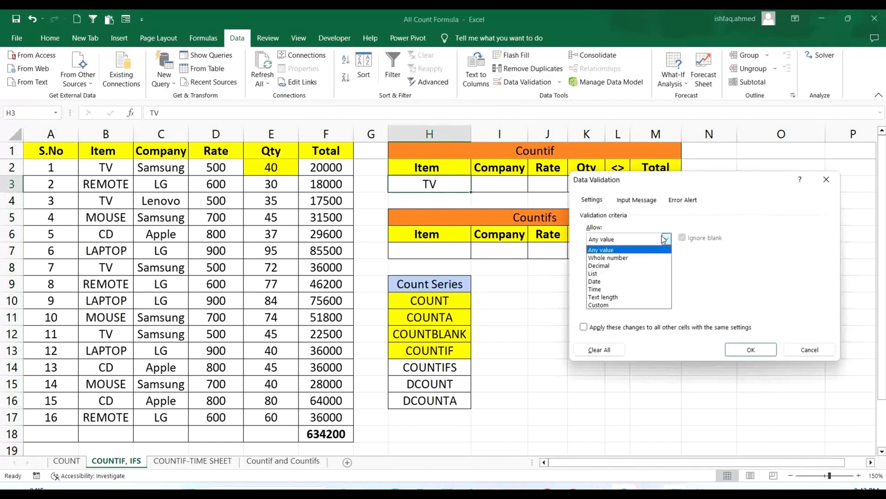
pyautogui.click(605, 275)
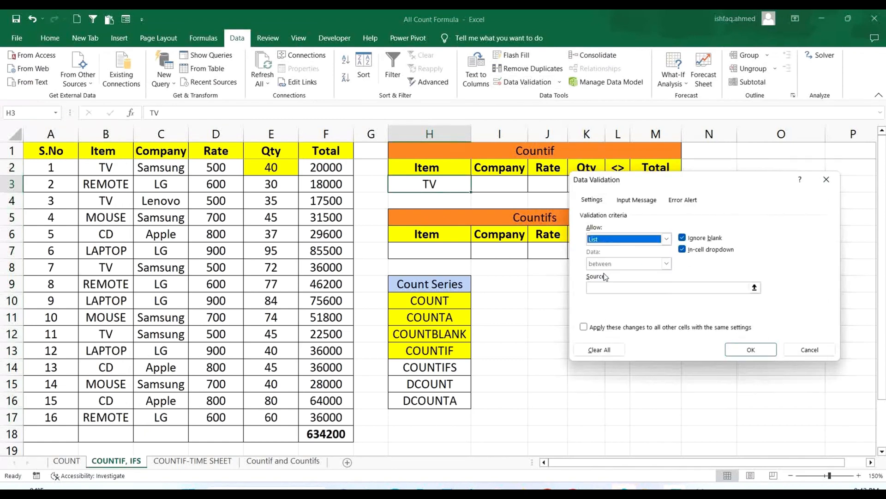
pyautogui.click(755, 287)
pyautogui.moveTo(113, 168); pyautogui.dragTo(108, 417)
pyautogui.click(833, 195)
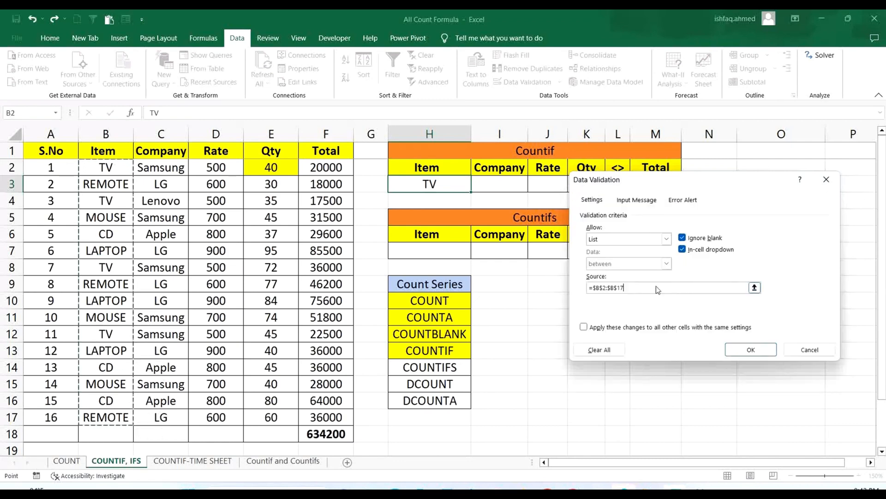
pyautogui.click(744, 351)
# - Try REMOTE and CD as the Item criterion in H3, return it to TV, and review the Countif block H2:M3
pyautogui.click(476, 186)
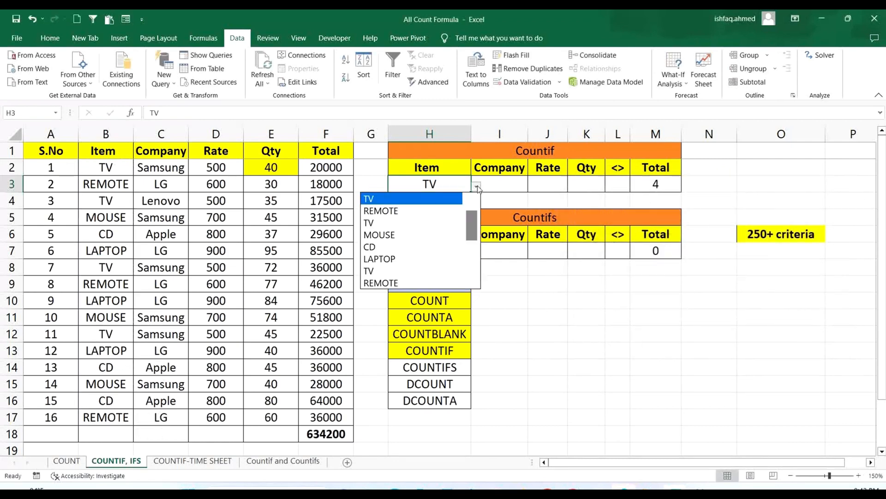
pyautogui.click(418, 212)
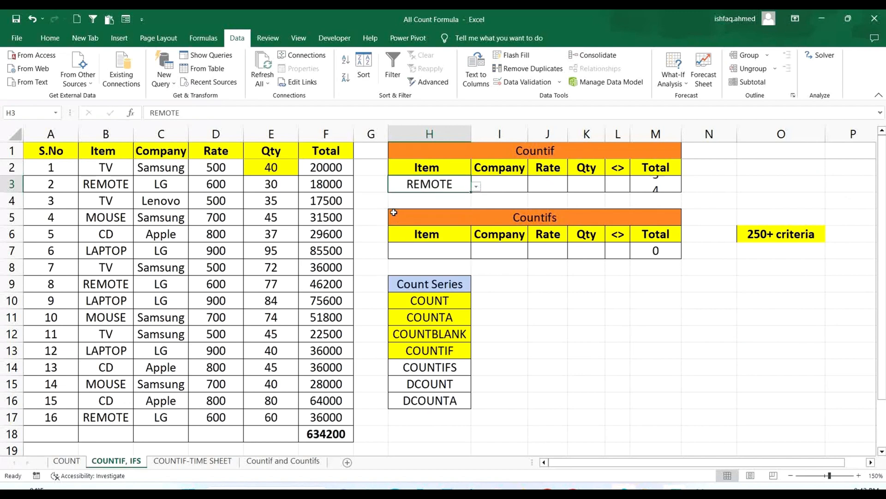
pyautogui.click(476, 186)
pyautogui.click(440, 221)
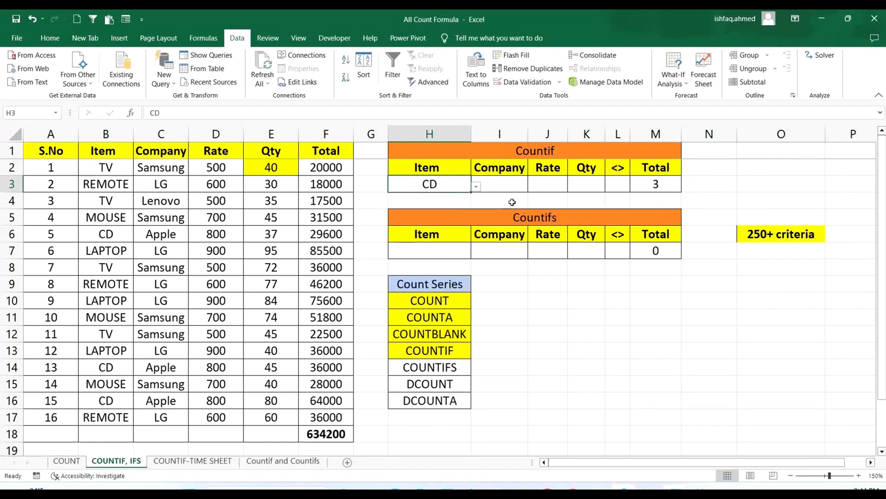
pyautogui.click(475, 182)
pyautogui.click(464, 185)
pyautogui.click(475, 187)
pyautogui.click(392, 270)
pyautogui.click(453, 167)
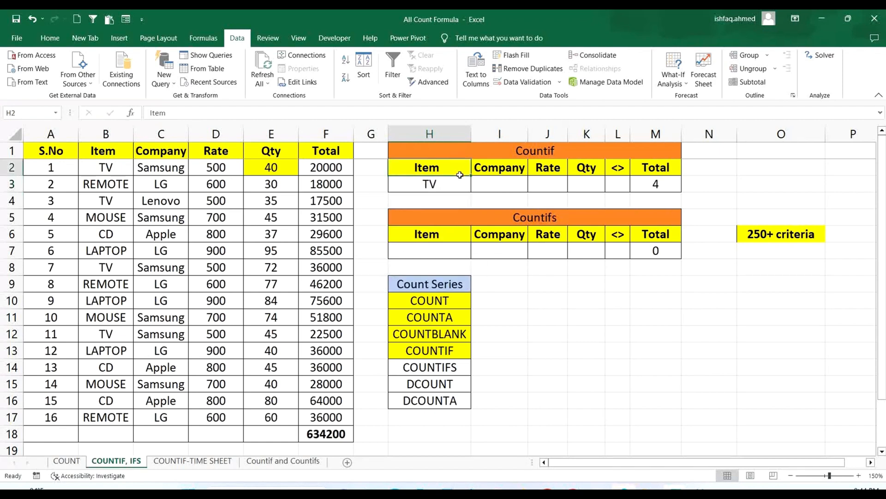
pyautogui.moveTo(459, 175); pyautogui.dragTo(613, 187)
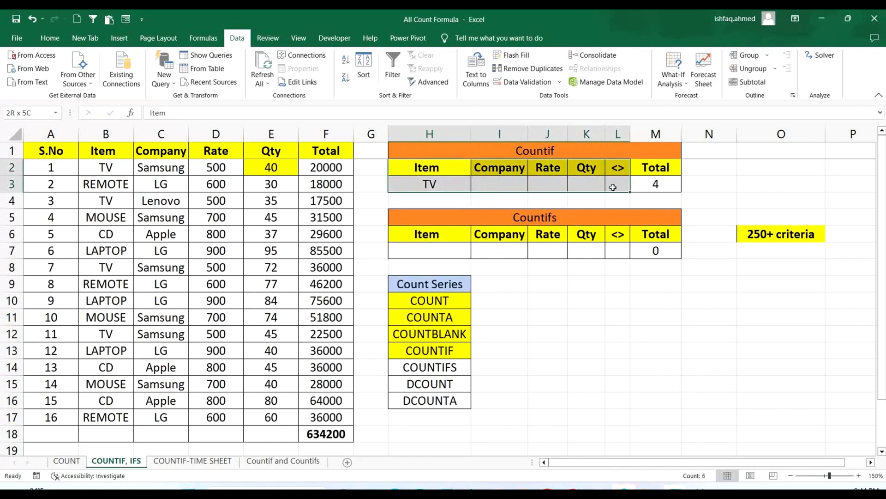
pyautogui.click(716, 327)
pyautogui.click(658, 186)
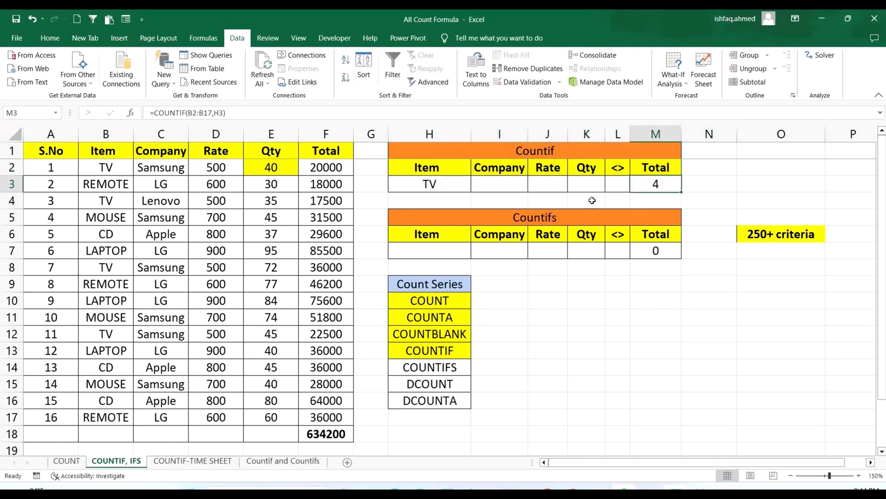
# - Replace the Total formula in M3 with =COUNTIF(C2:C17,I3) to count rows by the Company criterion
pyautogui.click(459, 181)
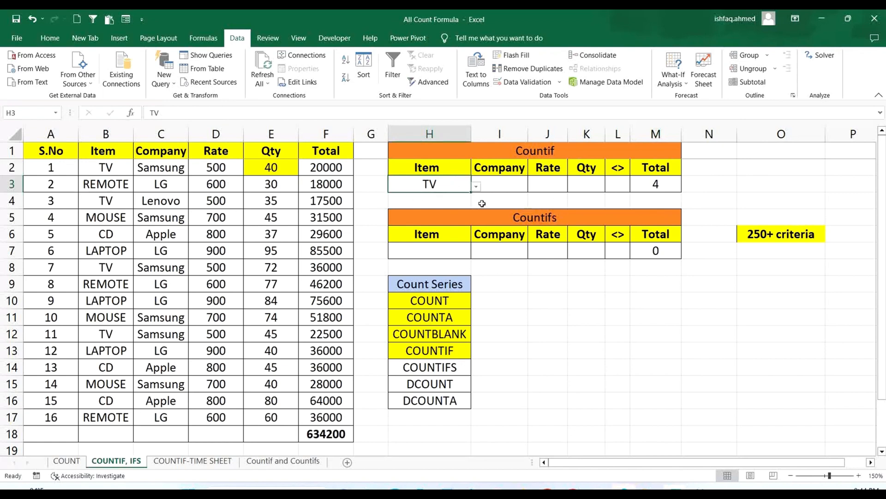
pyautogui.click(501, 184)
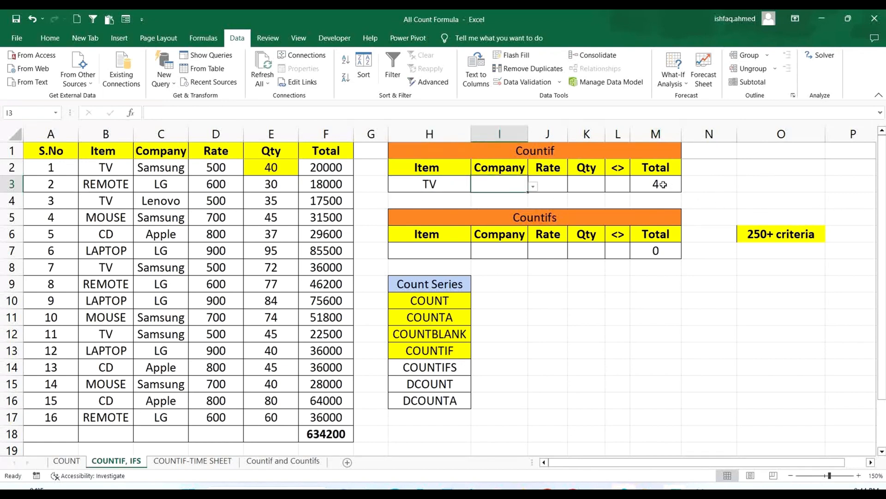
pyautogui.click(663, 185)
pyautogui.write('=COU')
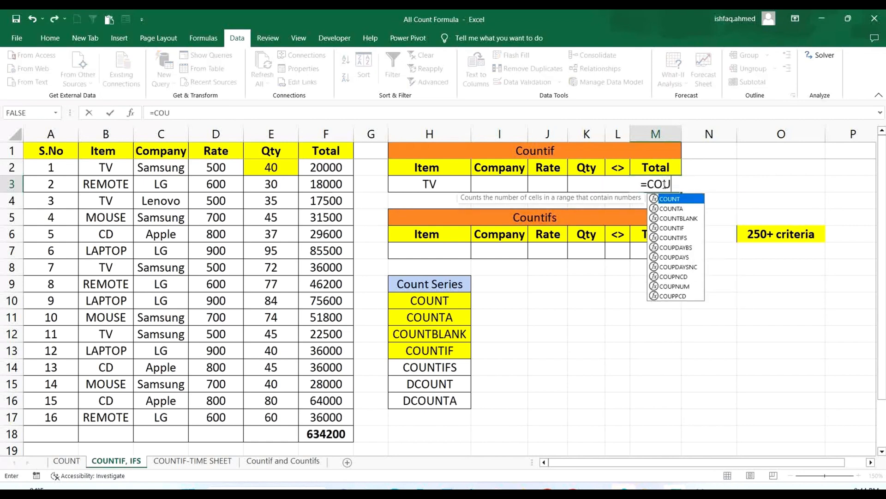
pyautogui.write('NTIF(')
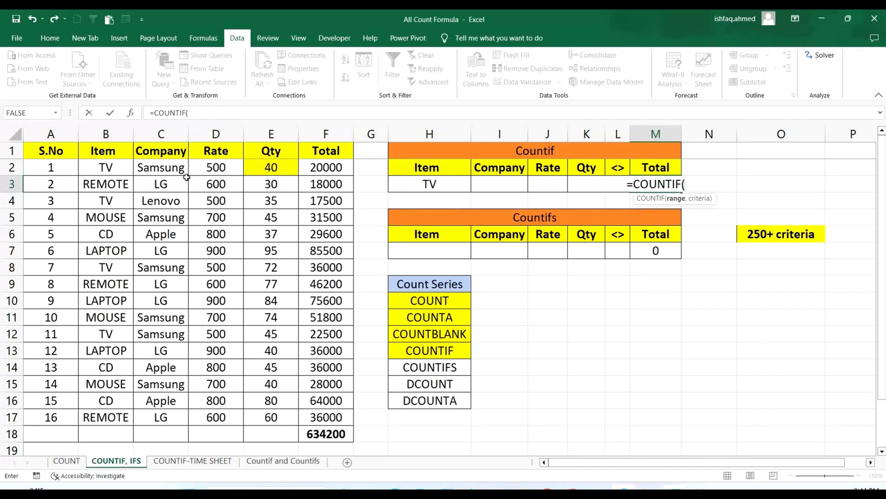
pyautogui.moveTo(172, 166); pyautogui.dragTo(155, 415)
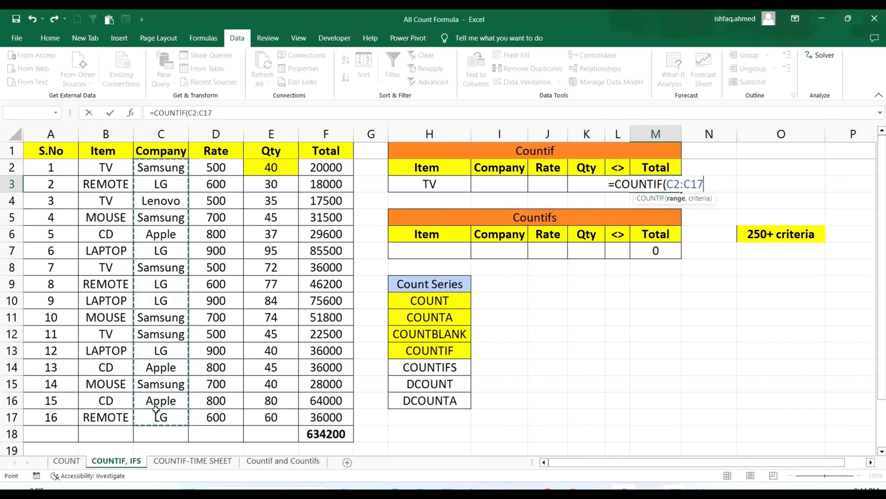
pyautogui.write(',')
pyautogui.click(485, 185)
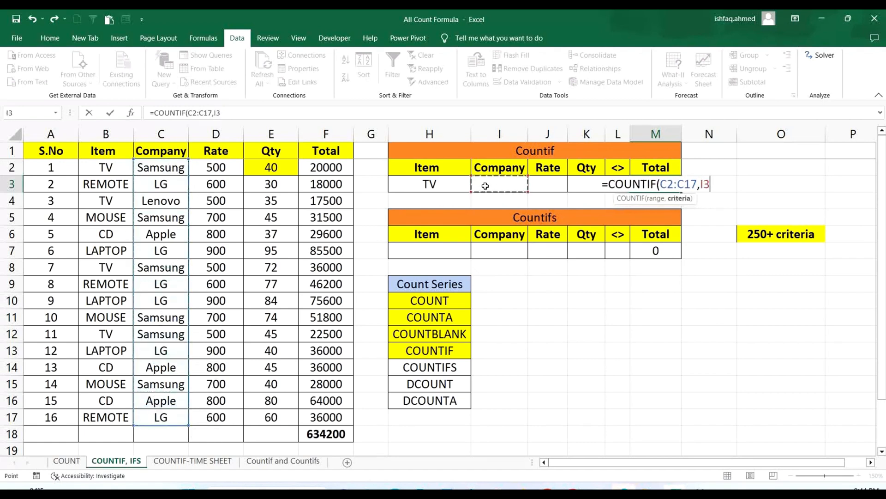
pyautogui.write(')')
pyautogui.press('Return')
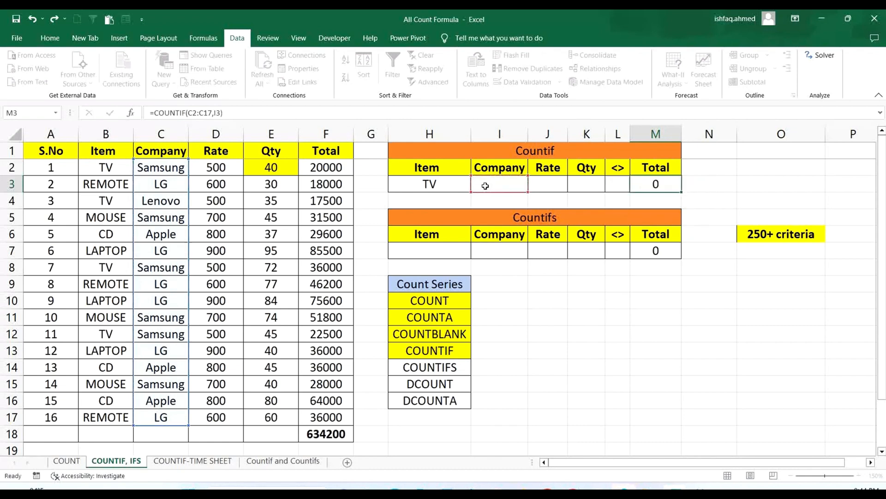
# - Copy Samsung from C2 into the Company criterion cell I3
pyautogui.click(512, 182)
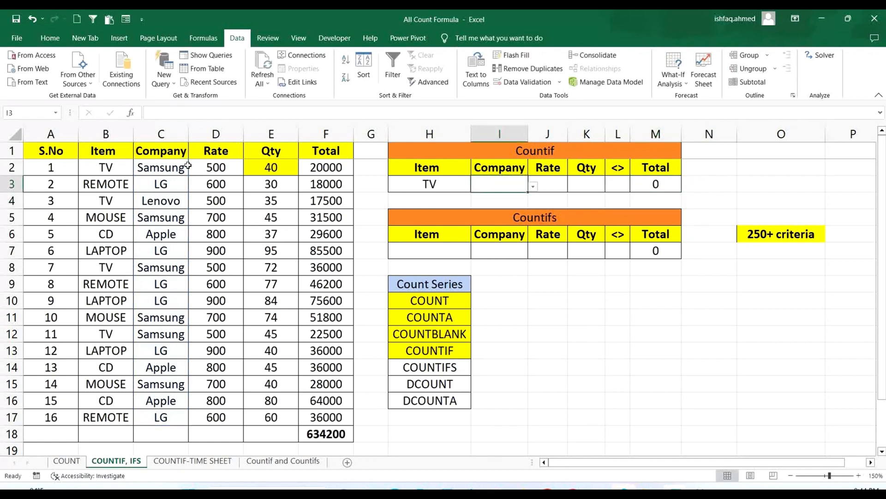
pyautogui.click(166, 173)
pyautogui.hotkey('ctrl', 'c')
pyautogui.click(497, 180)
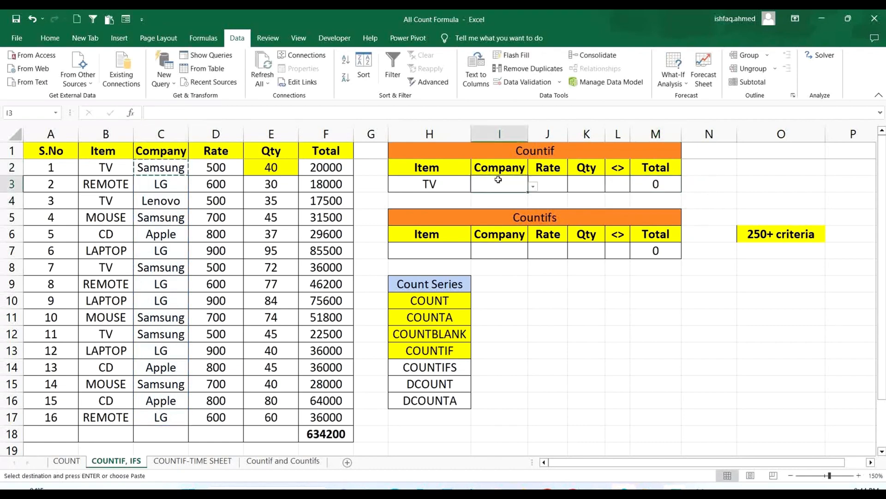
pyautogui.press('Return')
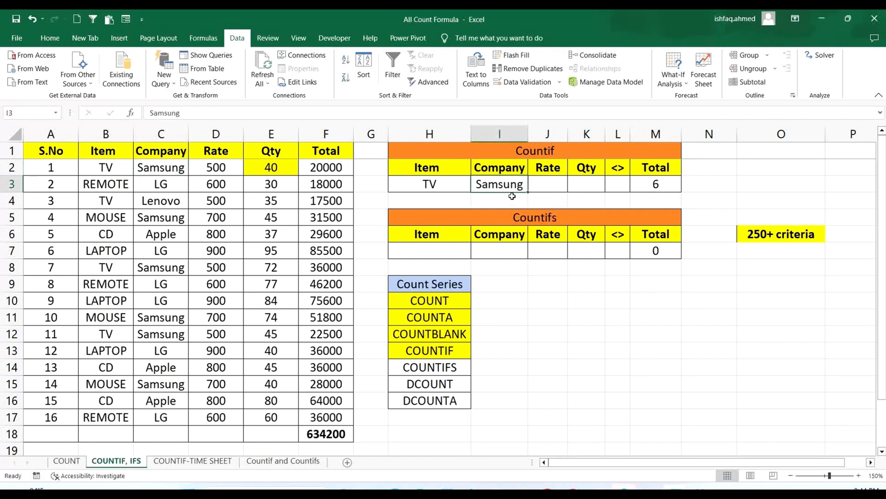
# - Give I3 a data validation drop-down of type List with the source =$C$2:$C$17
pyautogui.click(541, 88)
pyautogui.click(666, 239)
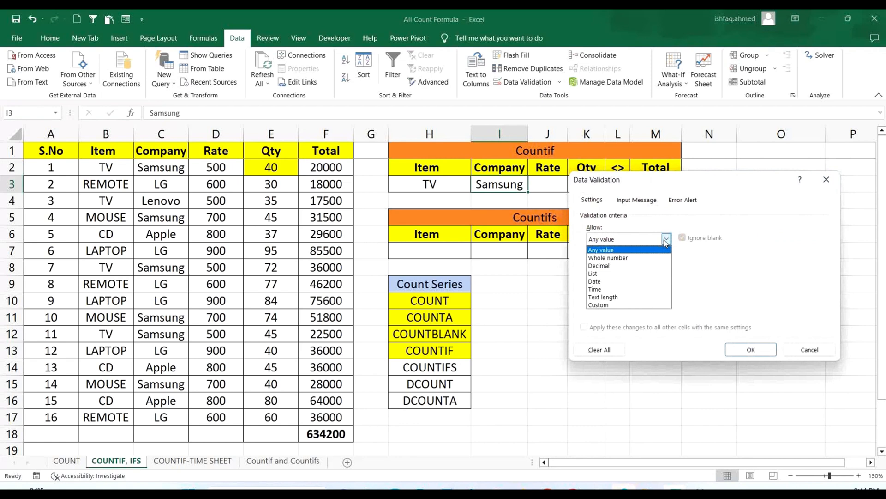
pyautogui.click(605, 273)
pyautogui.click(753, 287)
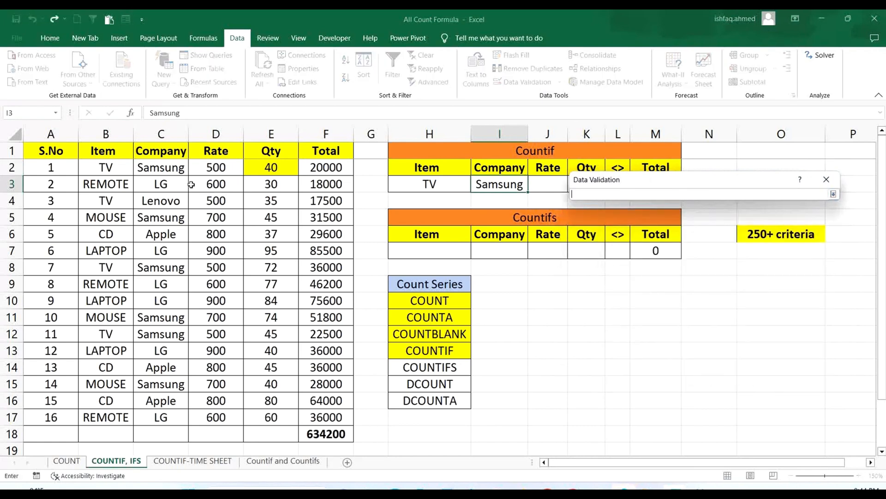
pyautogui.moveTo(161, 167); pyautogui.dragTo(161, 417)
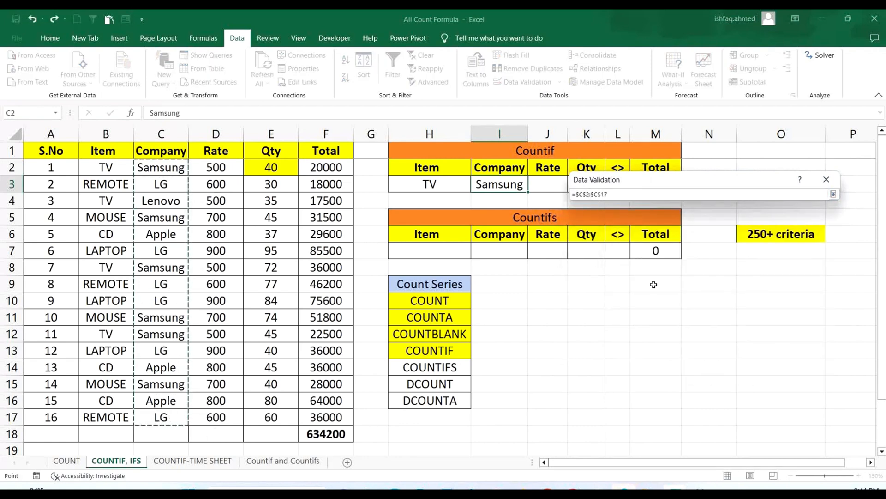
pyautogui.click(833, 194)
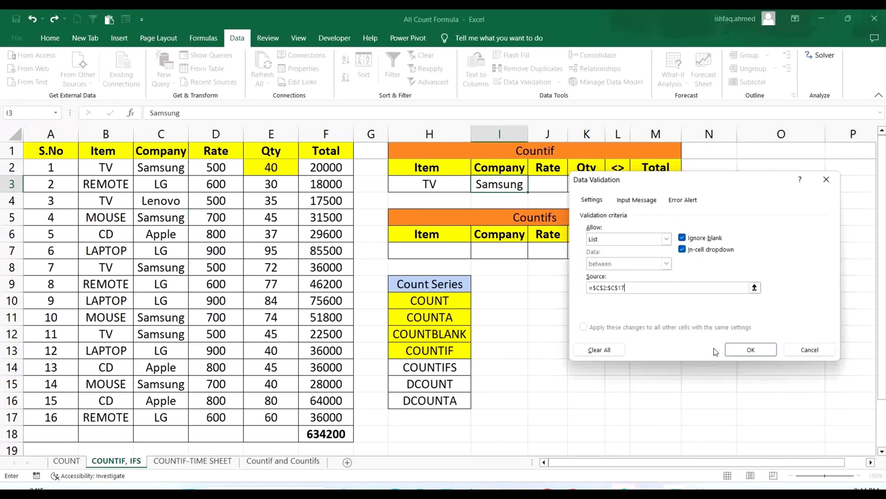
pyautogui.click(739, 350)
# - Try LG and Apple as the Company criterion in I3 from its drop-down list, ending on Apple
pyautogui.click(533, 186)
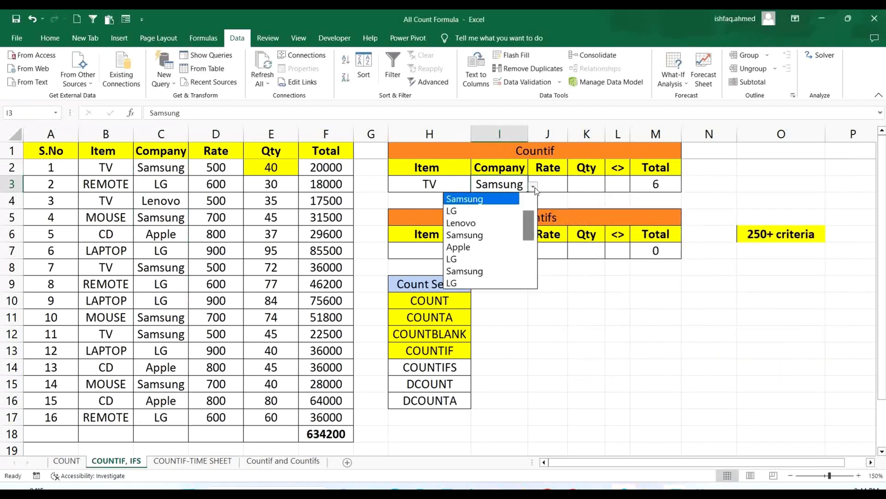
pyautogui.click(489, 210)
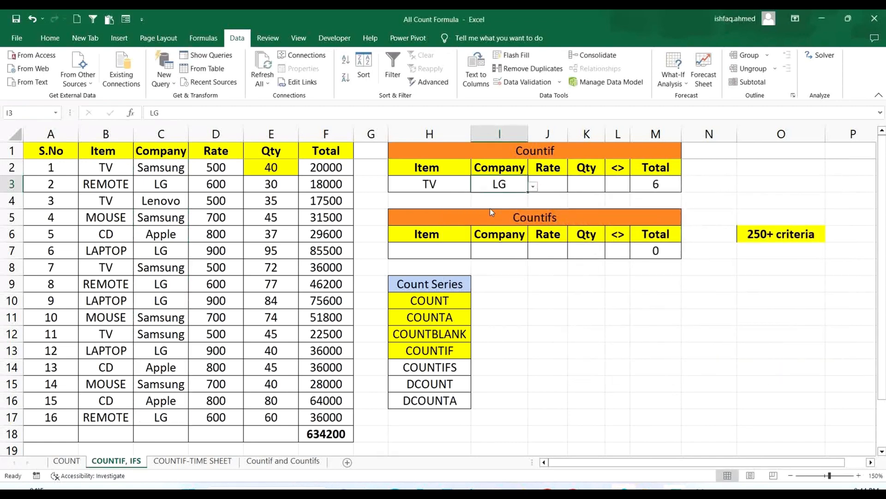
pyautogui.click(533, 186)
pyautogui.click(466, 235)
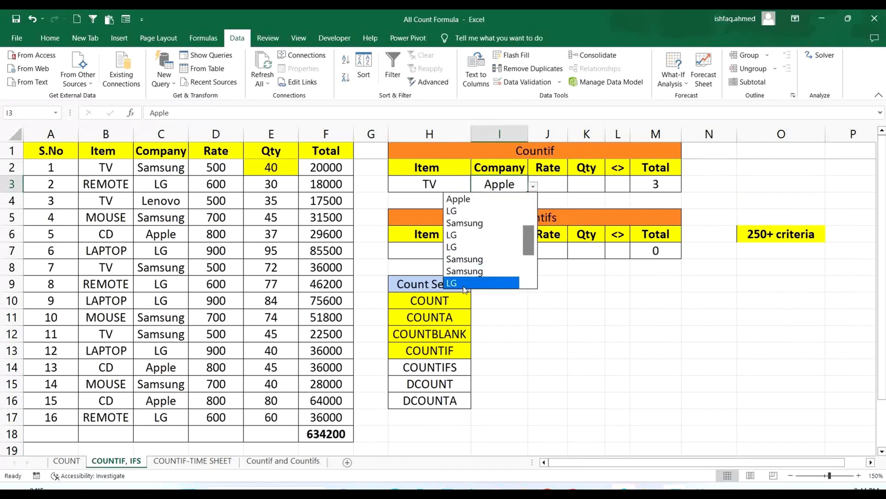
pyautogui.click(464, 284)
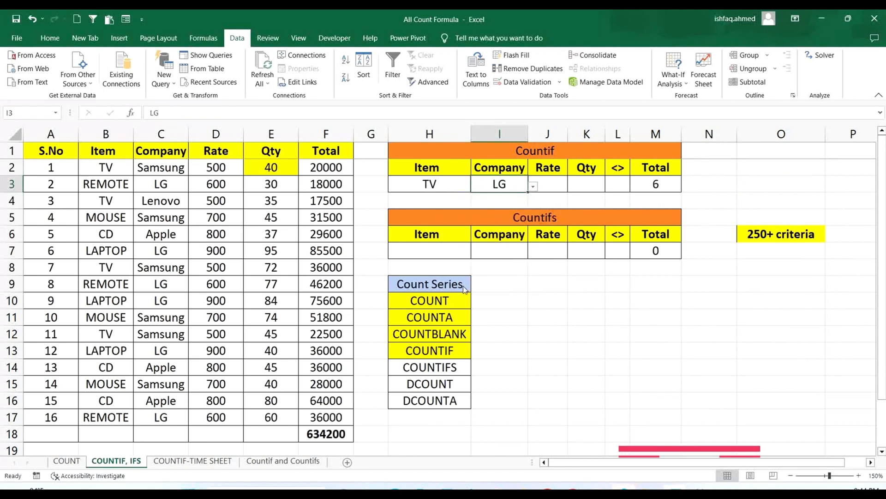
pyautogui.click(533, 186)
pyautogui.moveTo(529, 229); pyautogui.dragTo(528, 255)
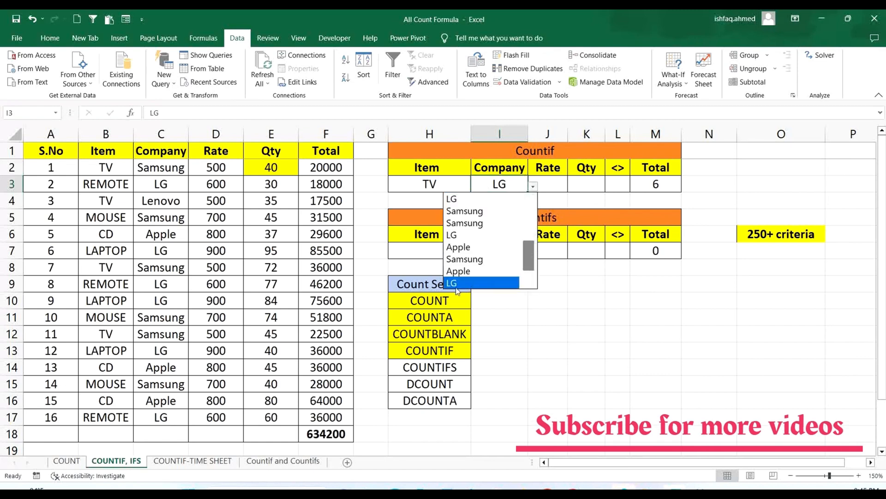
pyautogui.click(467, 272)
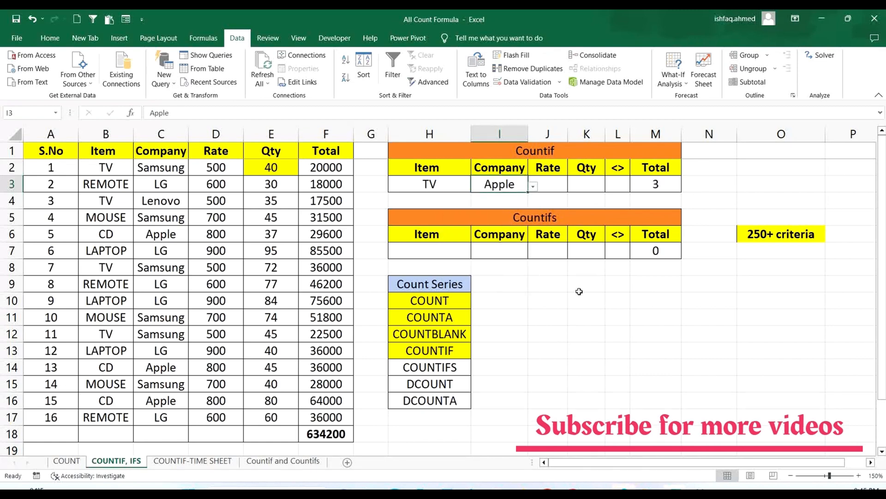
pyautogui.click(447, 171)
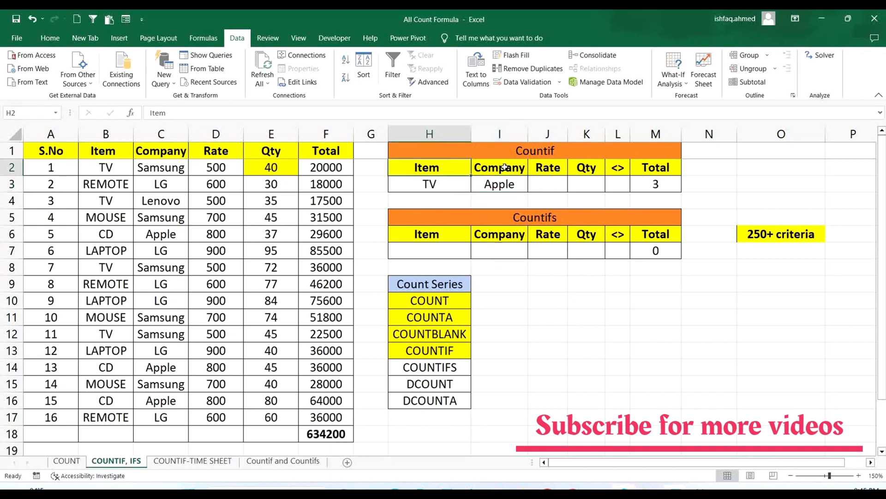
pyautogui.click(505, 167)
pyautogui.moveTo(224, 154); pyautogui.dragTo(251, 152)
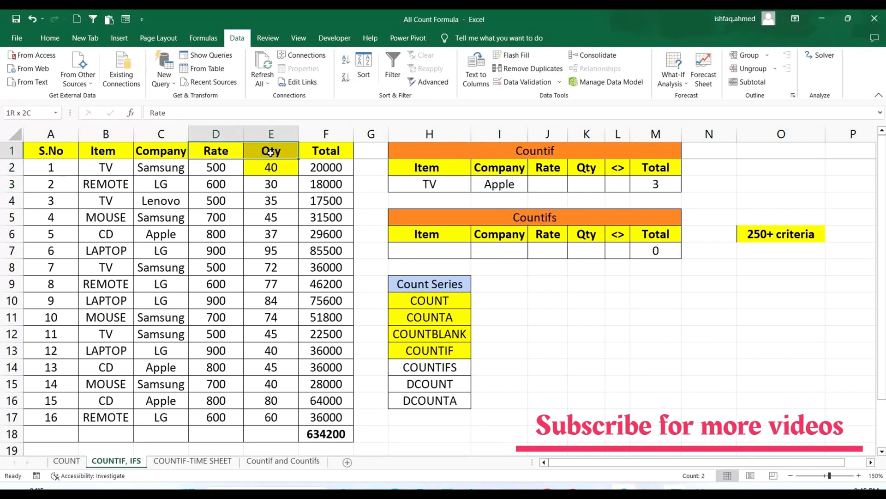
pyautogui.moveTo(284, 153); pyautogui.dragTo(315, 153)
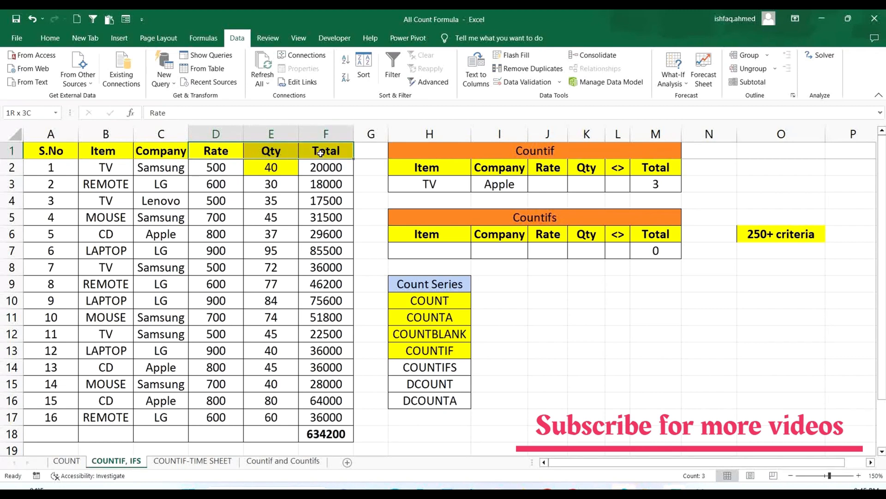
pyautogui.click(702, 346)
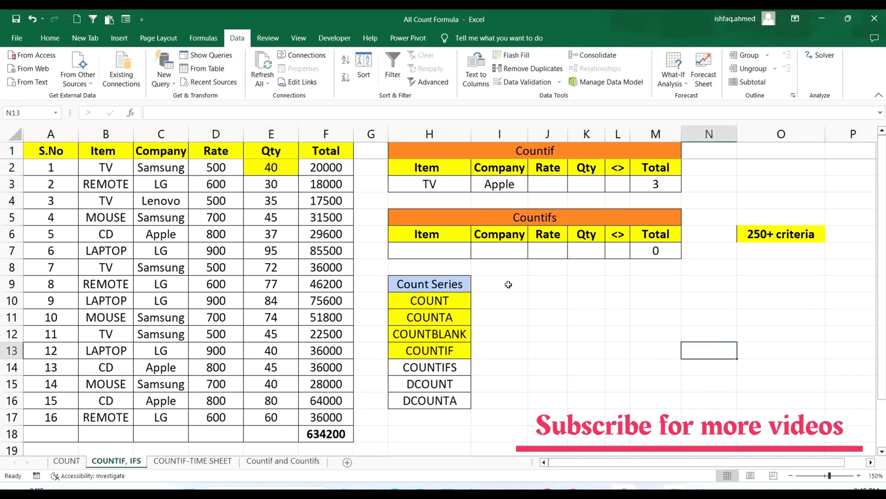
# - Replace the Total formula in M3 with =COUNTIF(E2:E17,K3) to count rows by the Qty criterion
pyautogui.click(661, 187)
pyautogui.write('=COUNTIF')
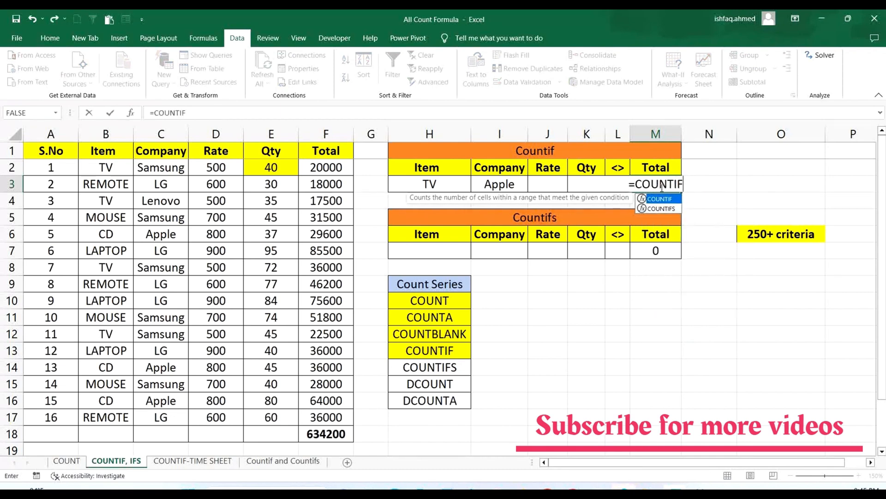
pyautogui.write('(')
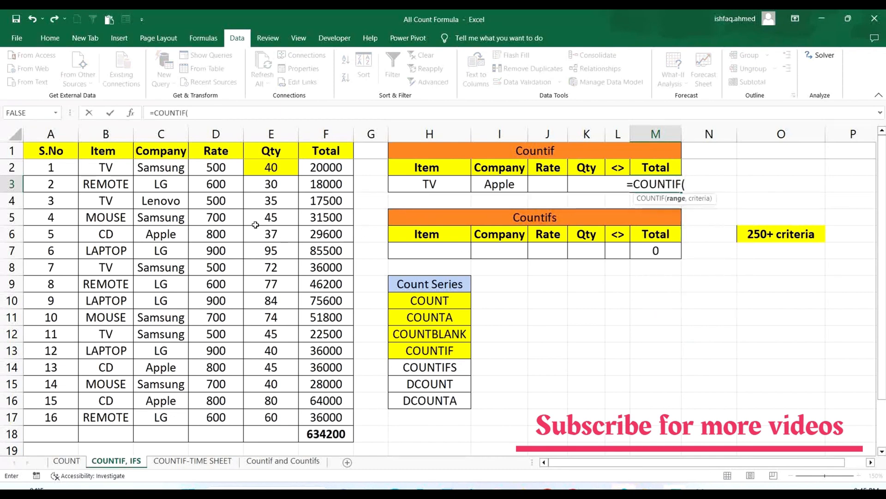
pyautogui.moveTo(273, 168); pyautogui.dragTo(275, 408)
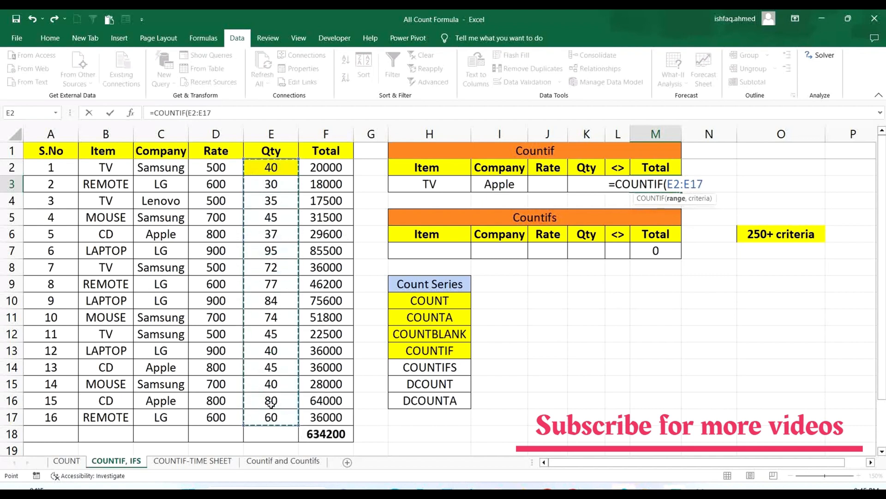
pyautogui.write(',')
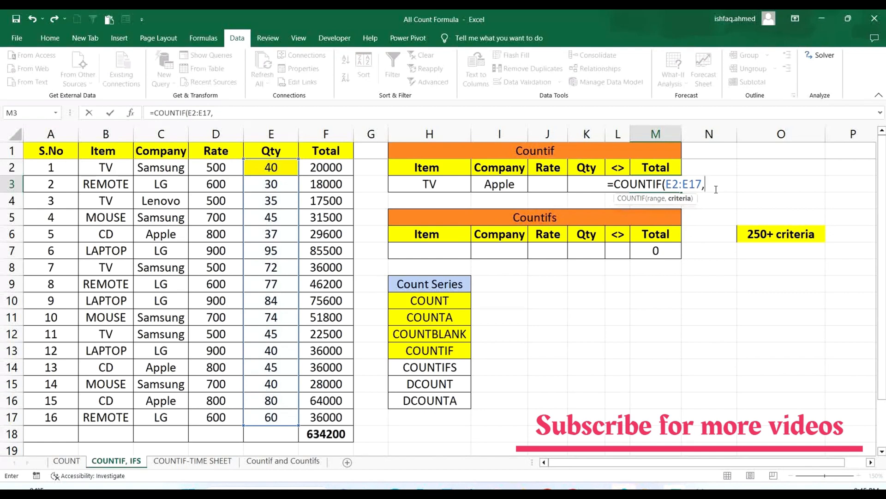
pyautogui.write('K')
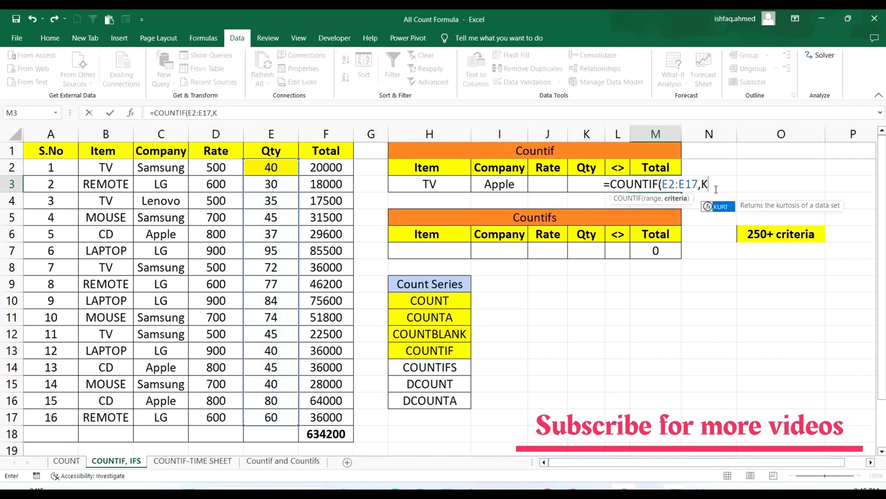
pyautogui.write('3)')
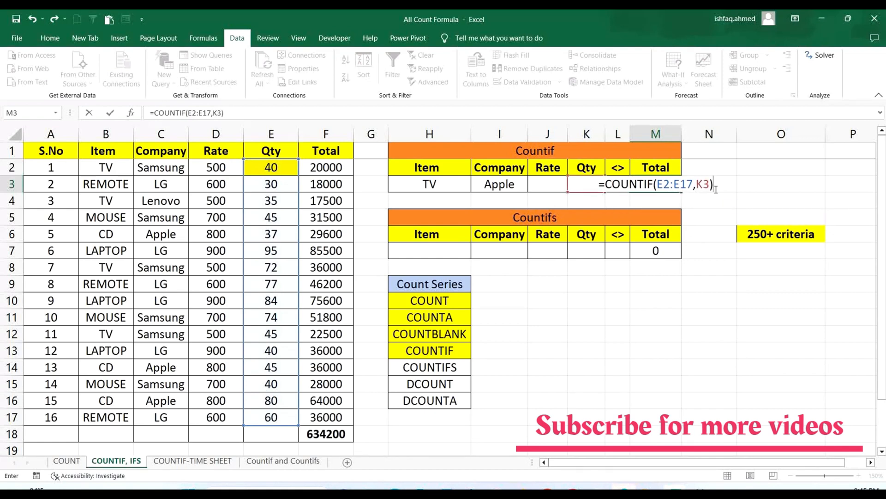
pyautogui.press('Return')
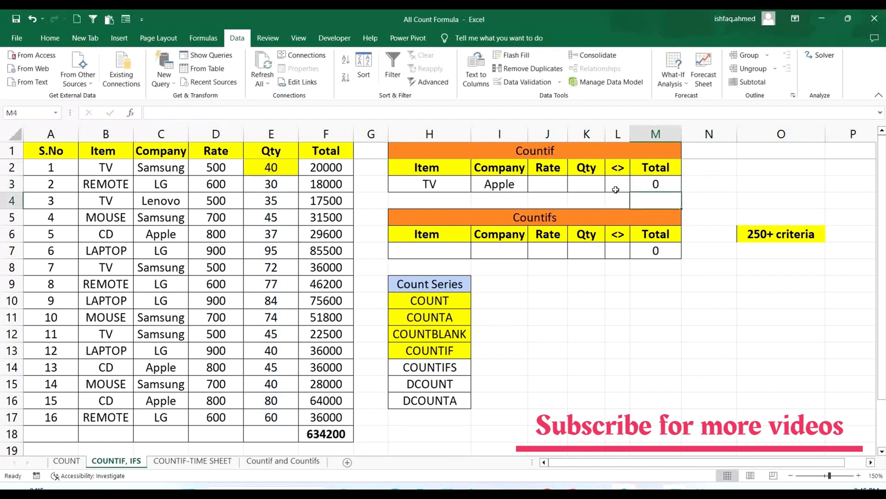
# - Enter >=40 as the Qty criterion in K3 and check the M3 count against the Qty values E2:E17
pyautogui.click(586, 182)
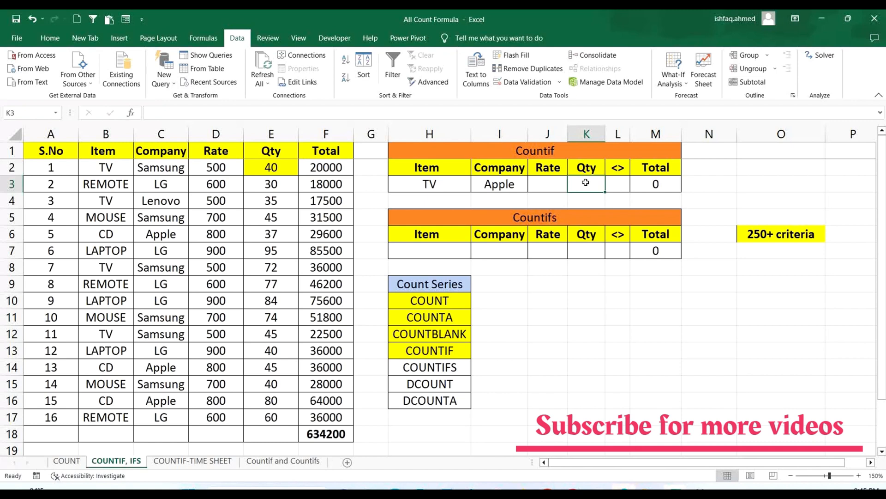
pyautogui.click(267, 168)
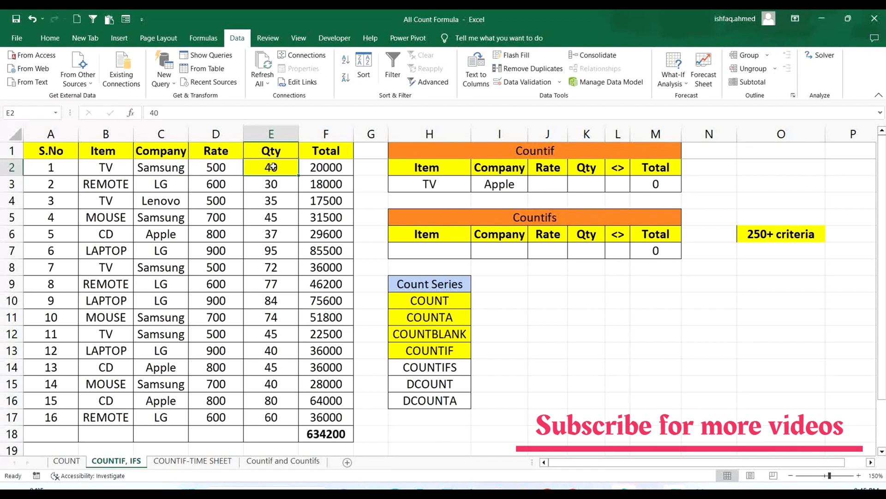
pyautogui.moveTo(279, 168); pyautogui.dragTo(276, 412)
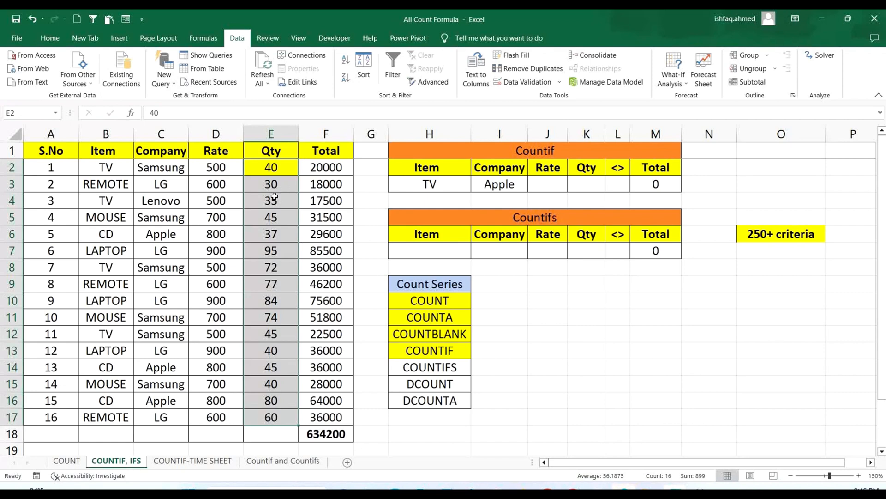
pyautogui.click(636, 308)
pyautogui.click(590, 182)
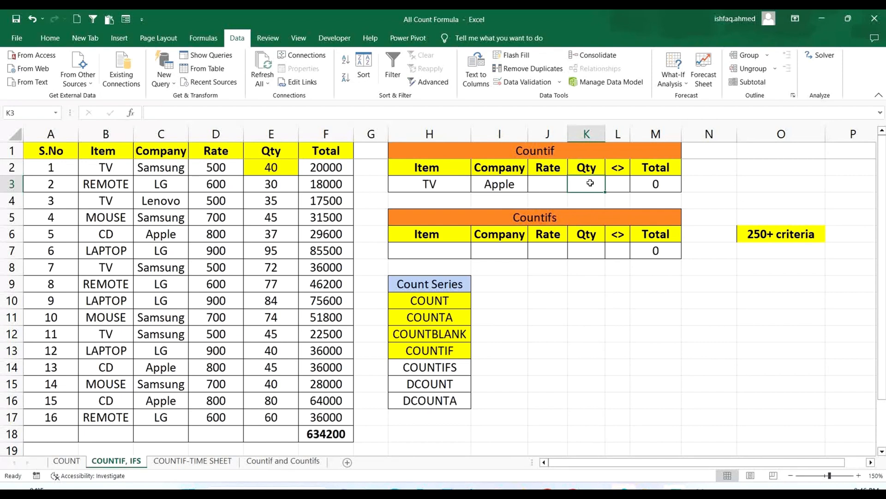
pyautogui.write('>=')
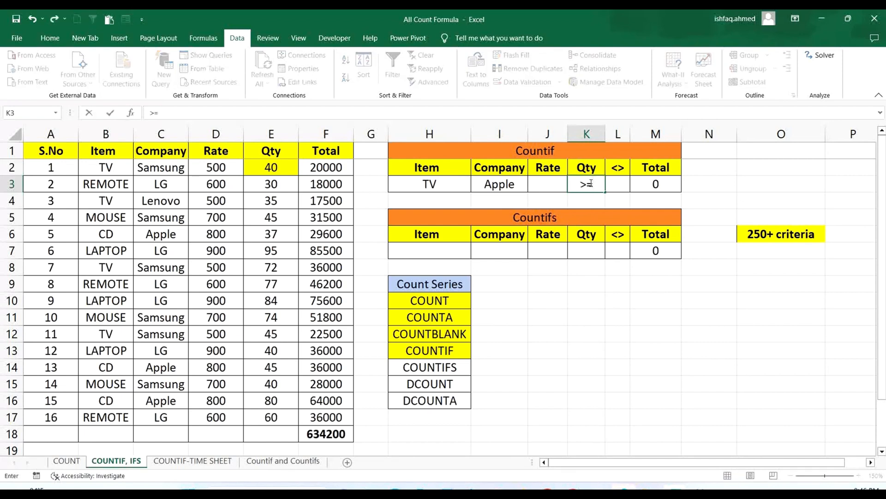
pyautogui.write('40')
pyautogui.moveTo(282, 167); pyautogui.dragTo(271, 417)
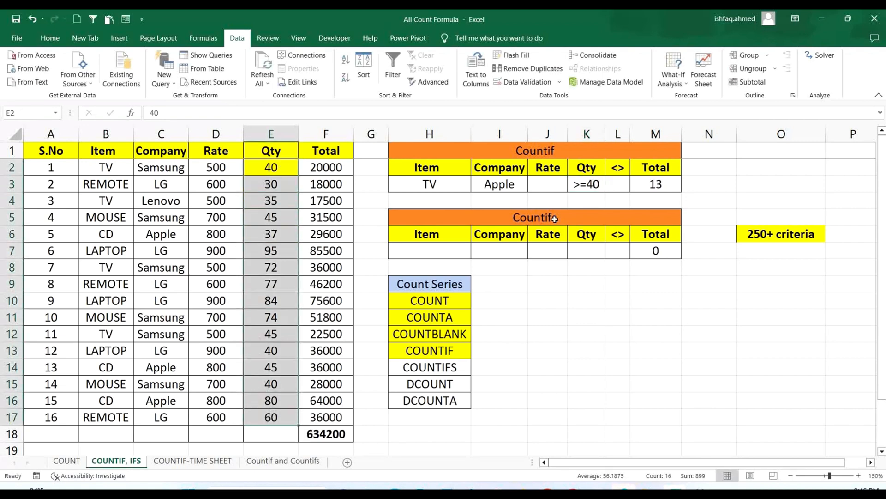
# - Change the Qty criterion in K3 to >=50
pyautogui.doubleClick(600, 184)
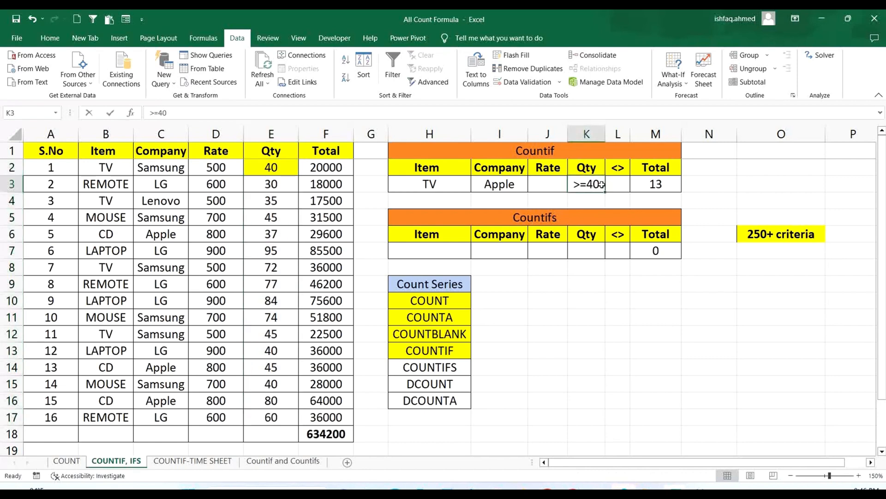
pyautogui.press('BackSpace')
pyautogui.press('BackSpace')
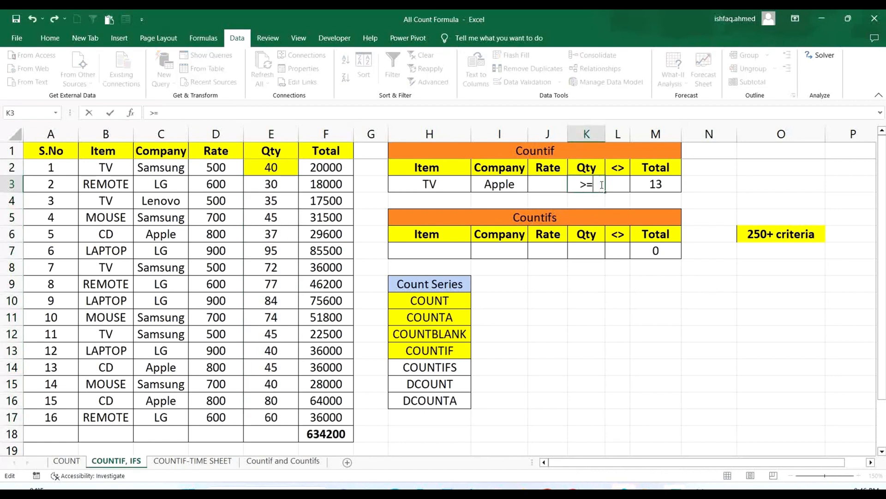
pyautogui.write('50')
pyautogui.press('Return')
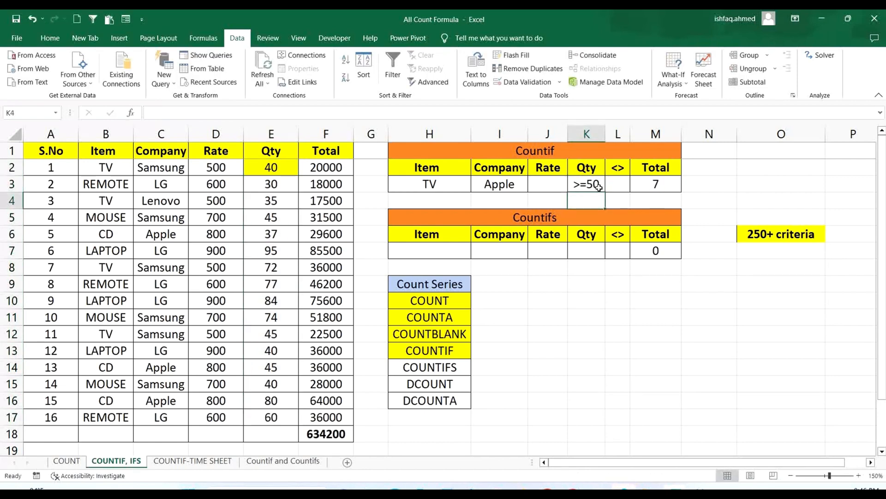
# - Change the Qty criterion in K3 to <=50
pyautogui.doubleClick(581, 184)
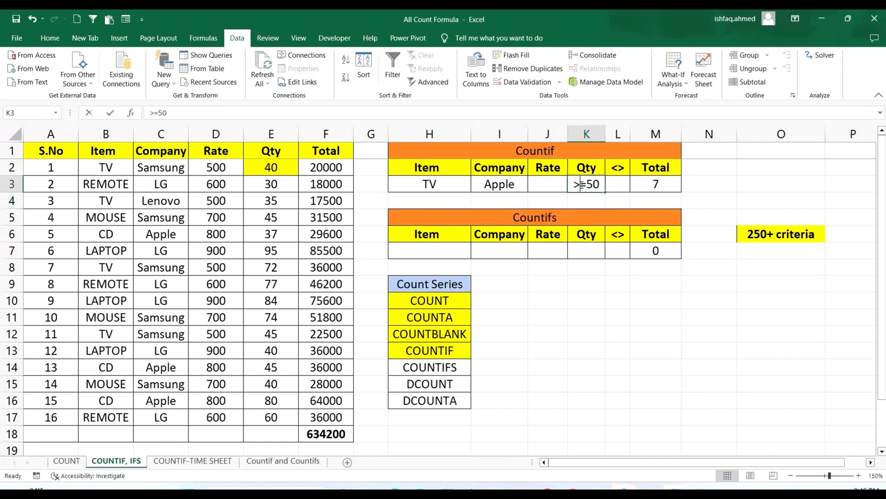
pyautogui.press('BackSpace')
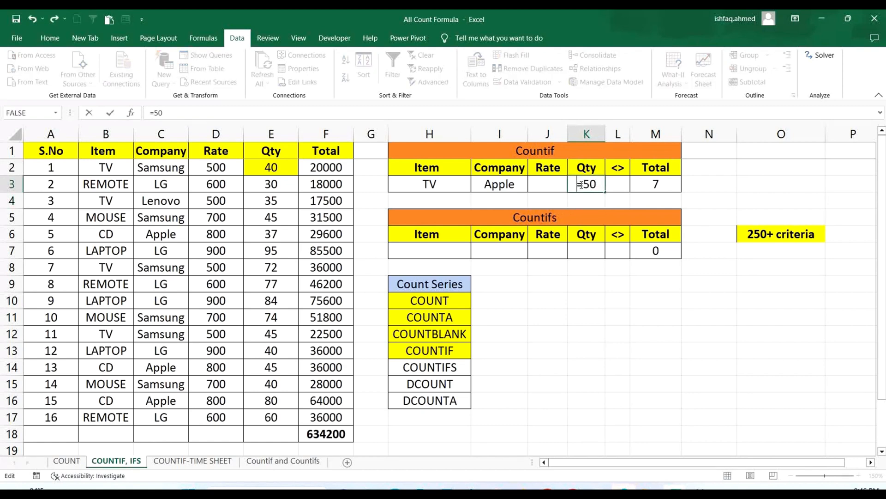
pyautogui.write('<')
pyautogui.press('Return')
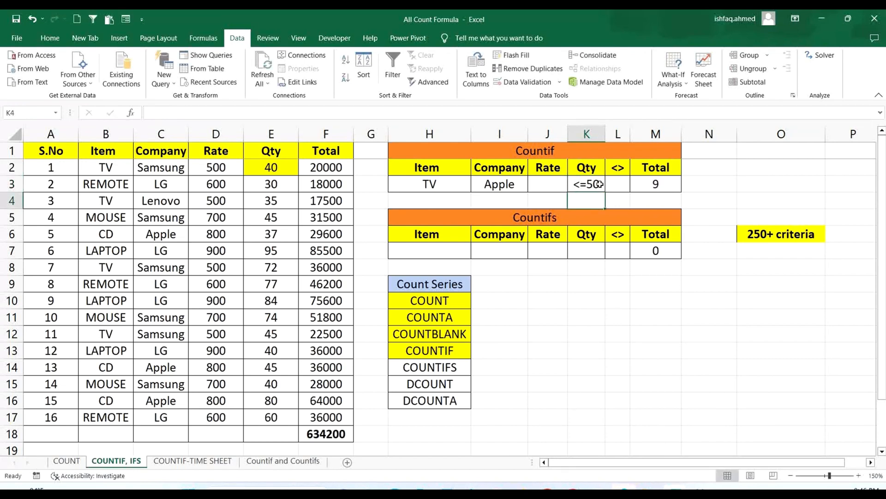
# - Set the Qty criterion in K3 to <=40
pyautogui.doubleClick(601, 184)
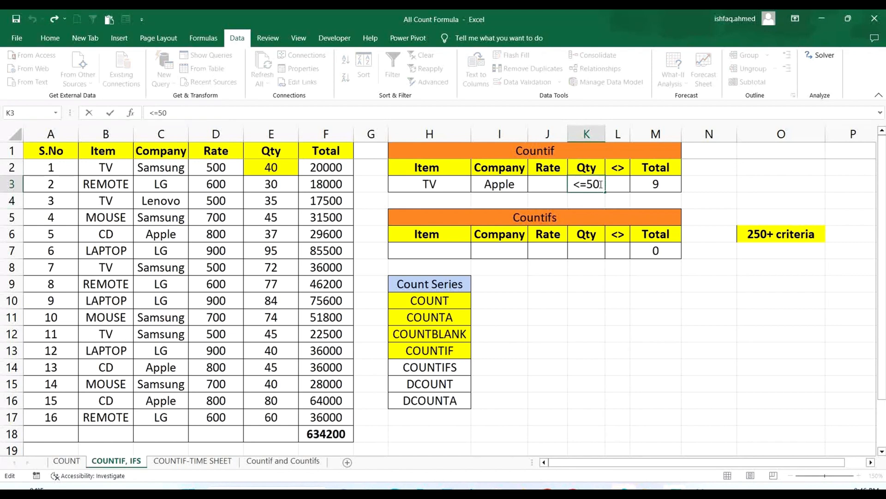
pyautogui.press('BackSpace')
pyautogui.press('BackSpace')
pyautogui.write('40')
pyautogui.press('Return')
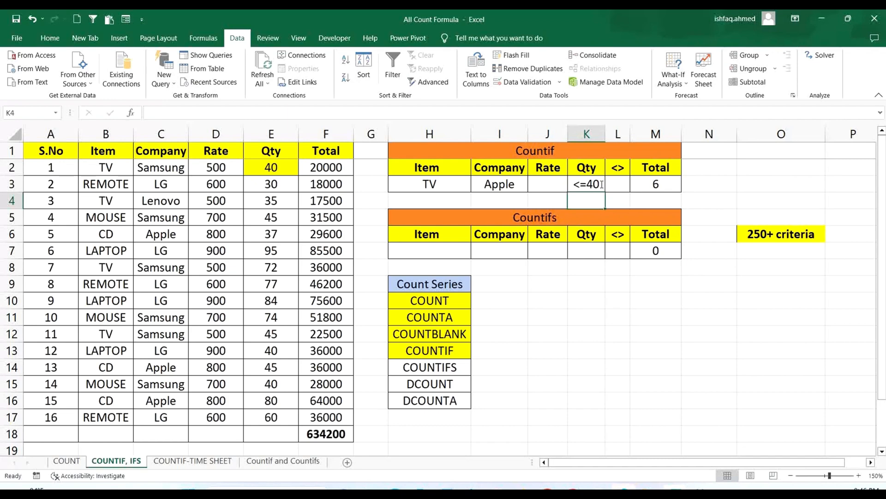
pyautogui.click(560, 157)
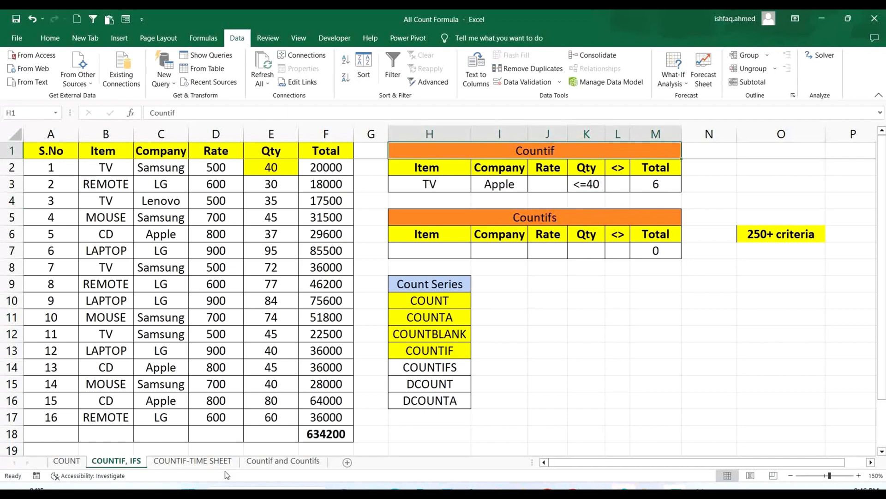
# - Switch to the COUNTIF-TIME SHEET worksheet and clear the attendance total formulas in AI5:AM5
pyautogui.click(184, 460)
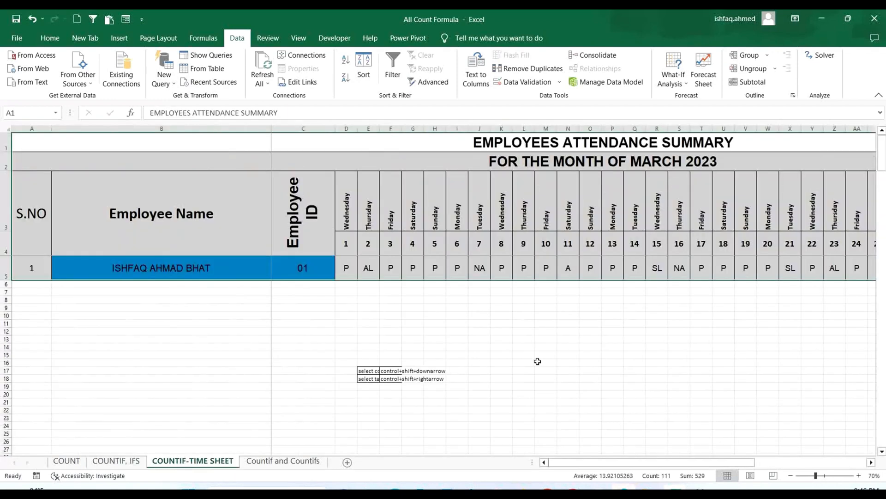
pyautogui.click(586, 331)
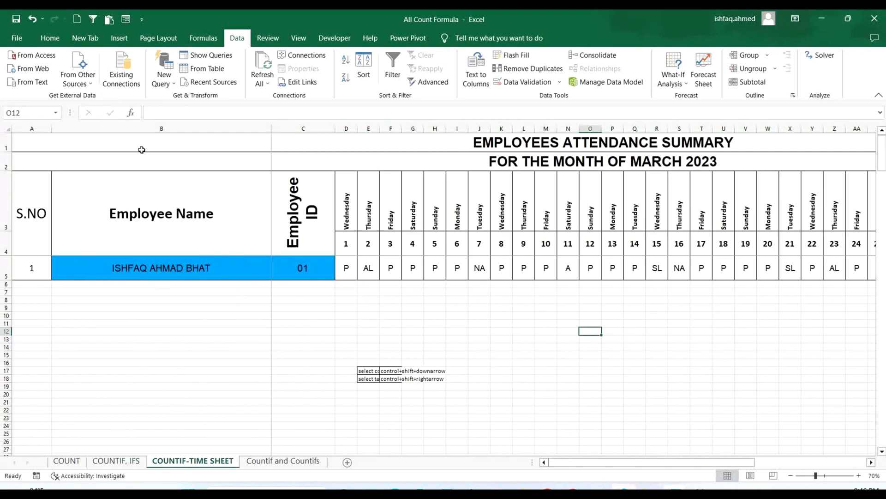
pyautogui.moveTo(141, 149); pyautogui.dragTo(702, 268)
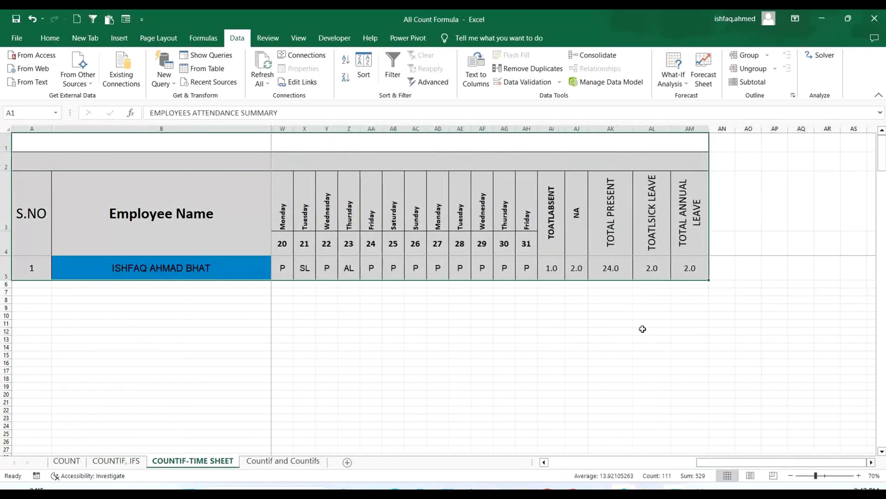
pyautogui.moveTo(553, 267); pyautogui.dragTo(686, 268)
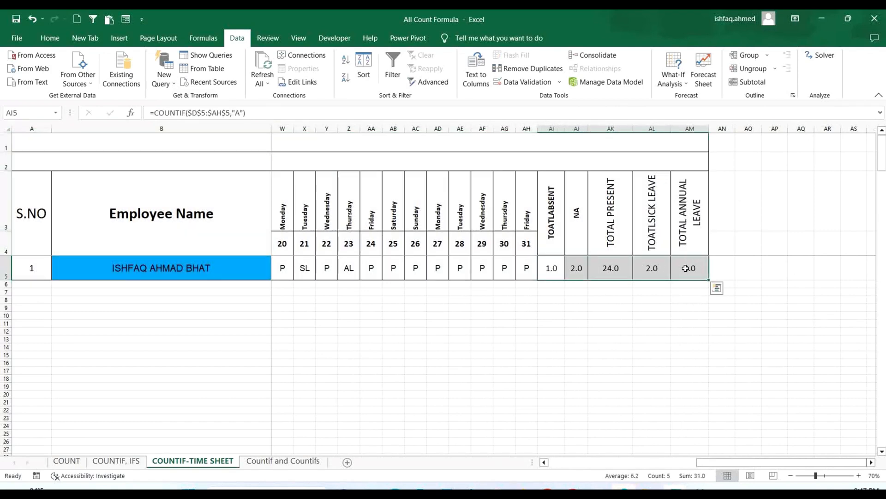
pyautogui.moveTo(728, 462); pyautogui.dragTo(346, 445)
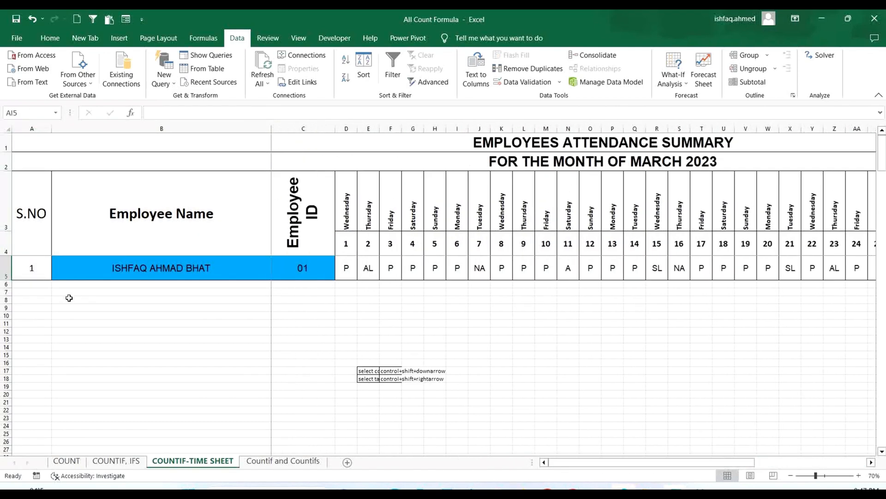
# - Review the employee's attendance entries in row 5 and the total cells for absent, NA, present, sick leave and annual leave
pyautogui.click(6, 267)
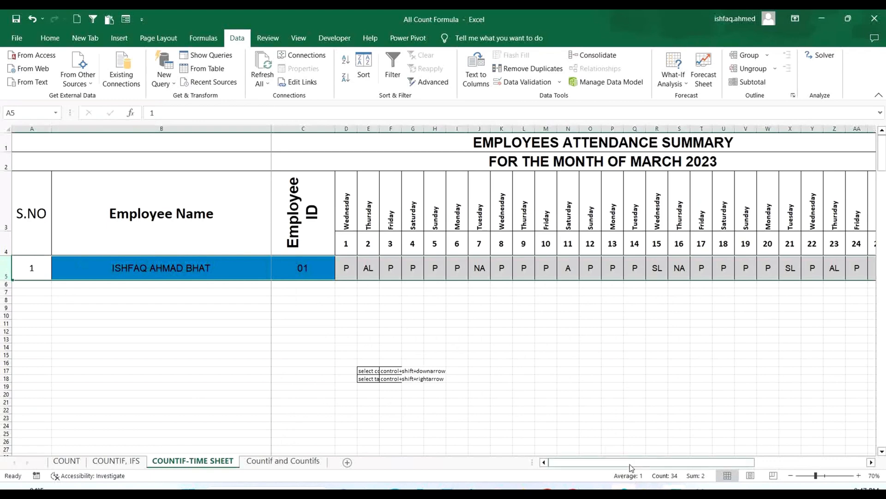
pyautogui.moveTo(631, 467); pyautogui.dragTo(785, 467)
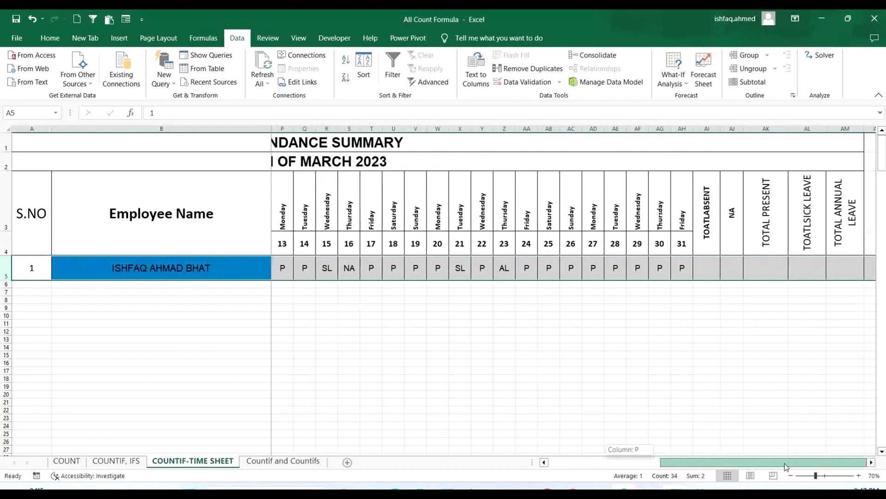
pyautogui.click(709, 263)
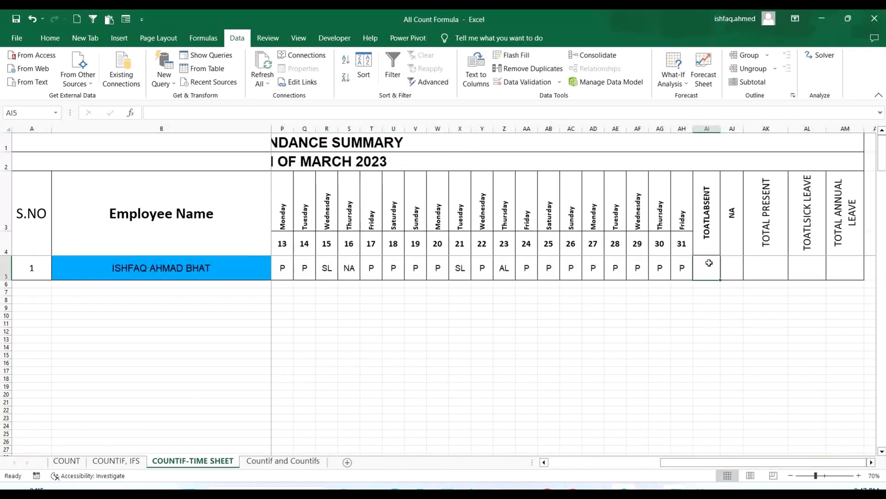
pyautogui.click(731, 266)
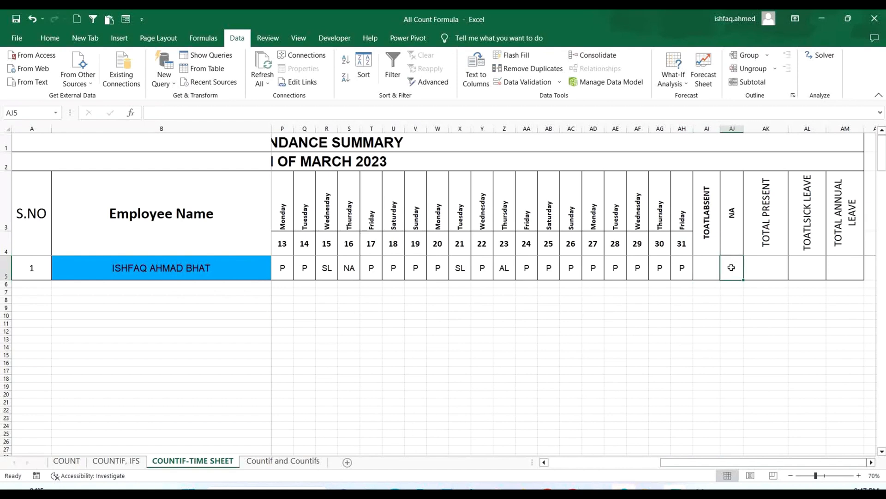
pyautogui.click(767, 269)
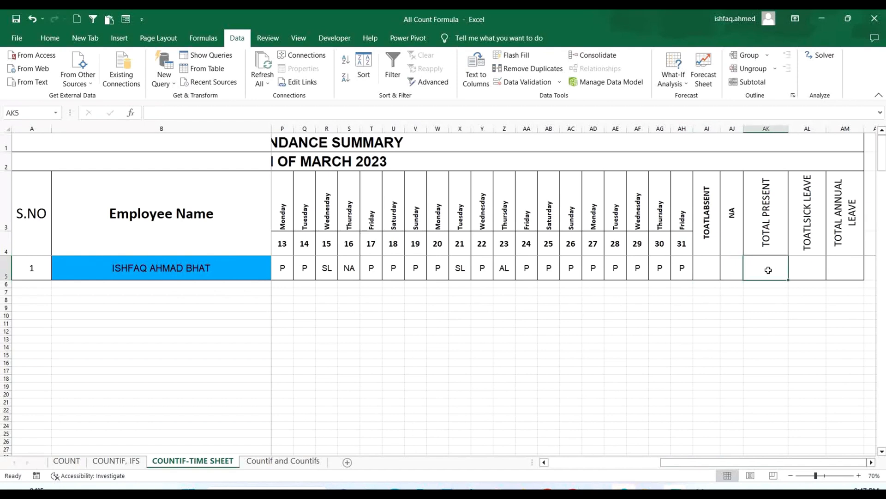
pyautogui.click(807, 265)
pyautogui.click(846, 263)
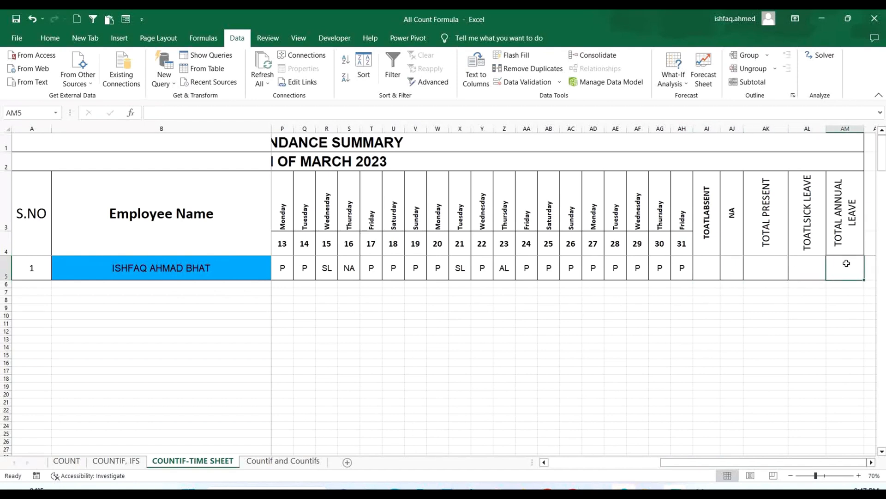
# - Begin a COUNTIF formula in the total absent cell AI5 with the daily attendance entries D5:AH5 as its range
pyautogui.click(706, 272)
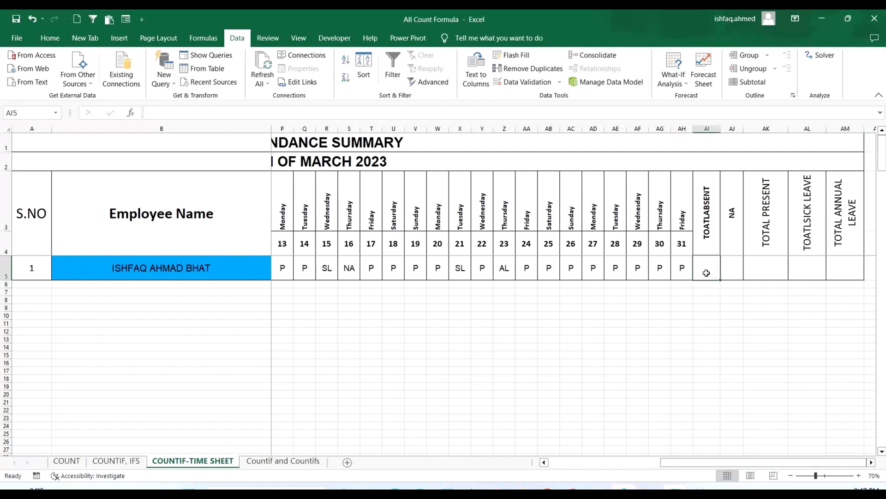
pyautogui.write('=COUNT')
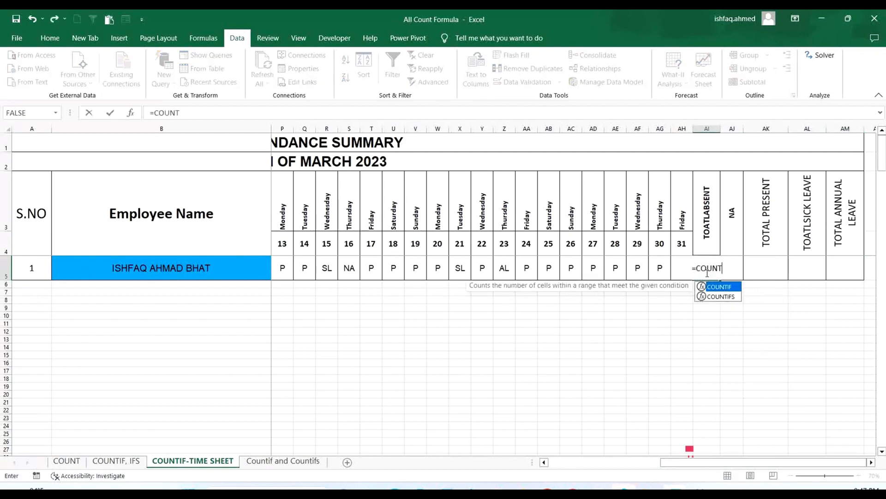
pyautogui.write('IF(')
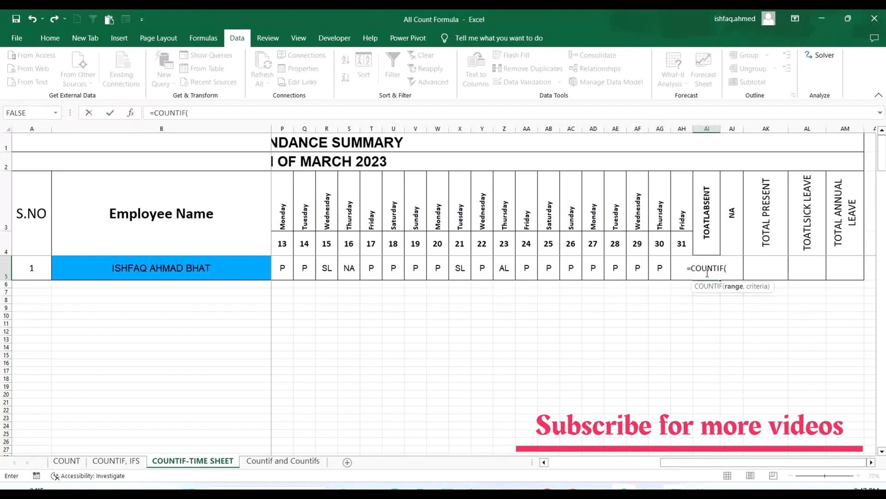
pyautogui.moveTo(765, 470); pyautogui.dragTo(653, 471)
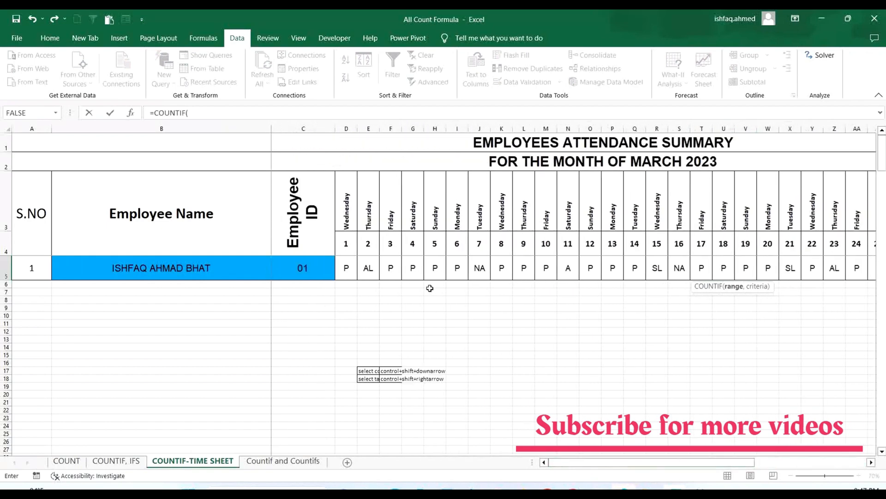
pyautogui.moveTo(340, 270); pyautogui.dragTo(837, 267)
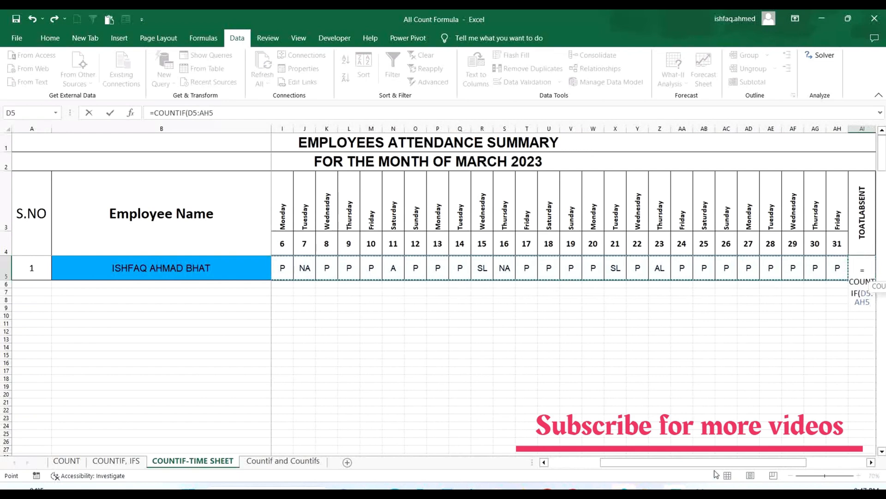
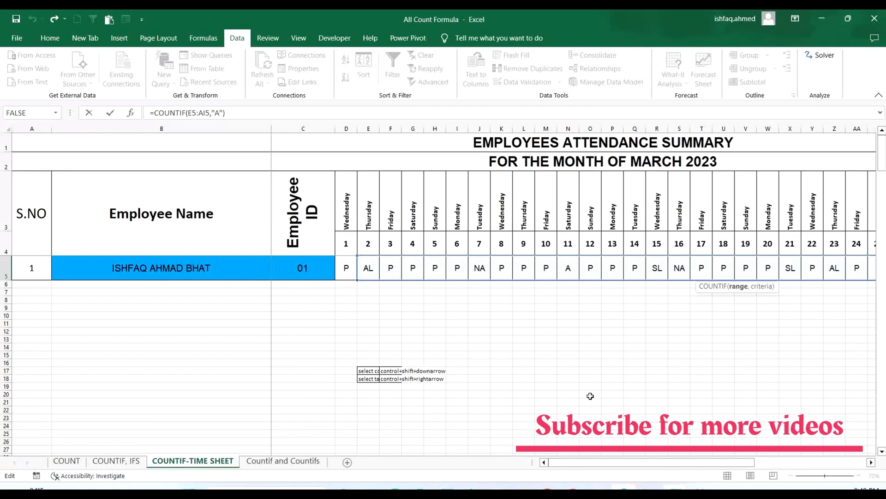
# - Check the copied COUNTIF range in the NA total cell AJ5 and undo the fill across AJ5:AM5
pyautogui.moveTo(660, 463); pyautogui.dragTo(853, 480)
pyautogui.press('Return')
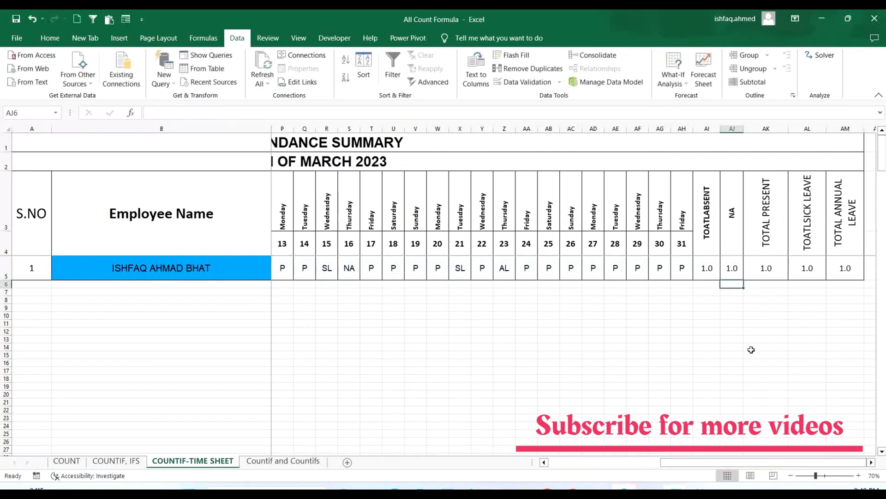
pyautogui.hotkey('ctrl', 'z')
pyautogui.hotkey('ctrl', 'z')
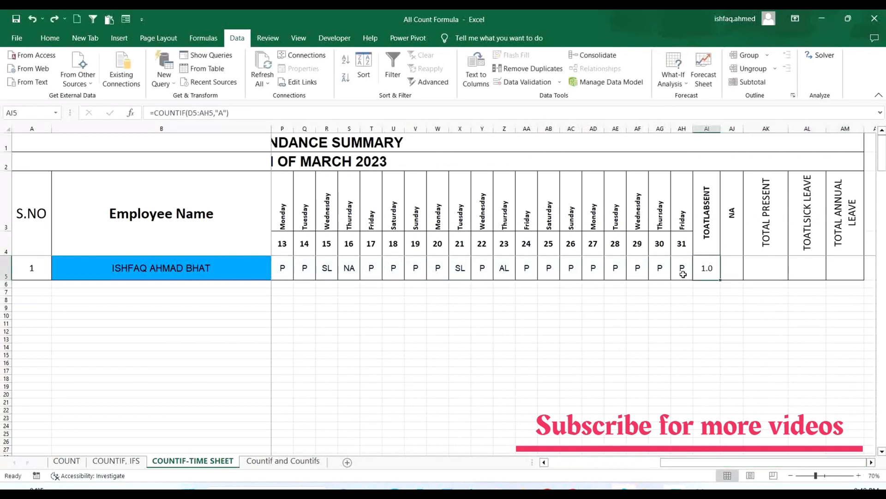
# - Make the COUNTIF range in AI5 absolute as $D$5:$AH$5 and fill the formula across to AM5
pyautogui.doubleClick(705, 267)
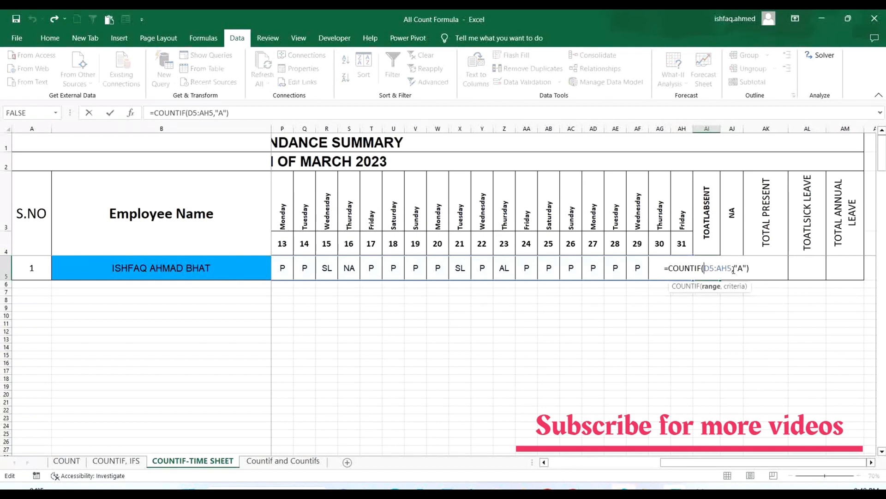
pyautogui.moveTo(734, 270); pyautogui.dragTo(703, 268)
pyautogui.press('F4')
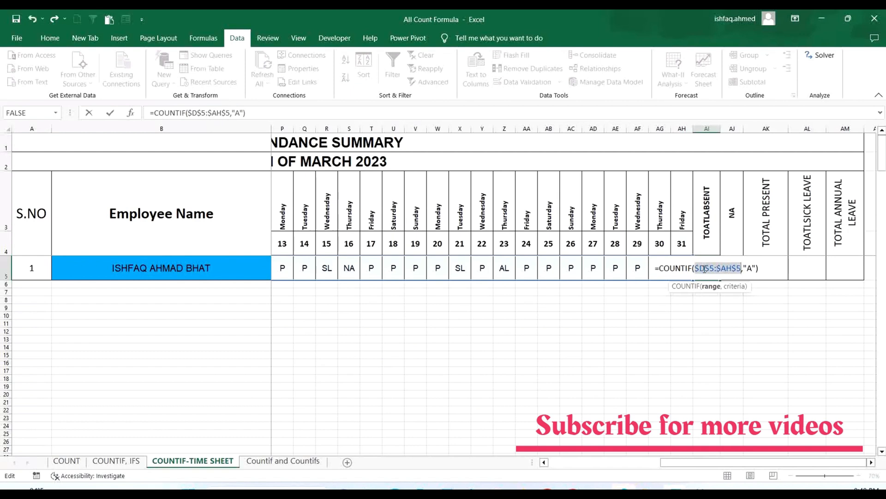
pyautogui.press('Return')
pyautogui.click(705, 269)
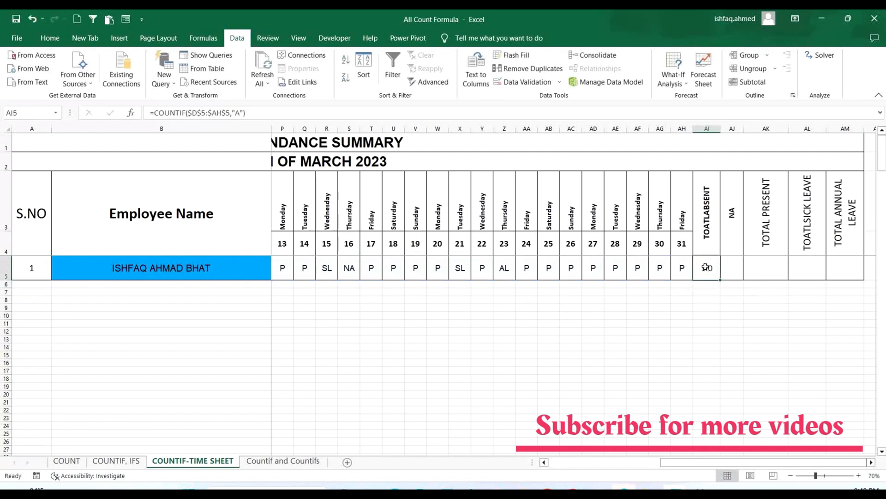
pyautogui.moveTo(720, 280); pyautogui.dragTo(849, 282)
# - Change the COUNTIF criterion in the NA total cell AJ5 to "NA"
pyautogui.doubleClick(735, 273)
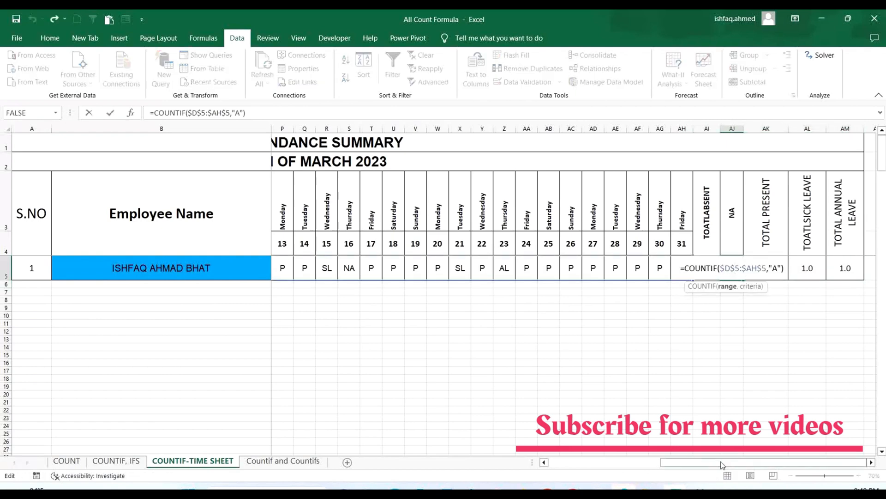
pyautogui.moveTo(722, 464); pyautogui.dragTo(588, 479)
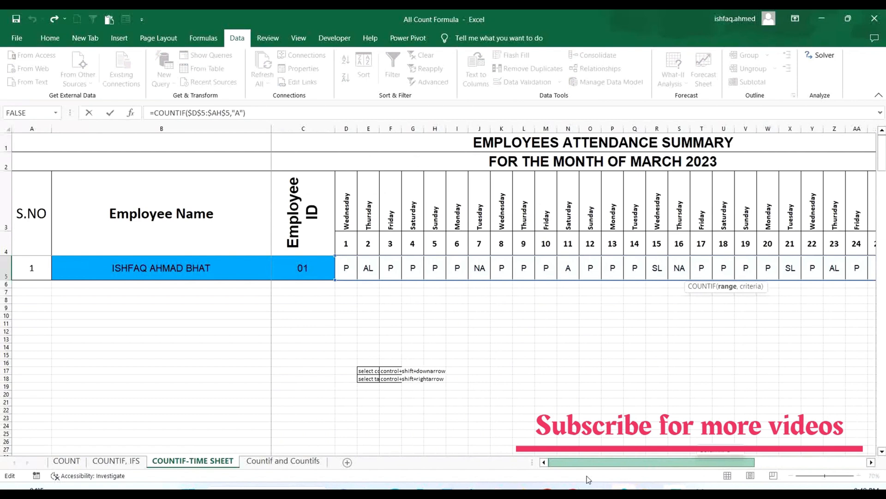
pyautogui.moveTo(591, 474); pyautogui.dragTo(755, 464)
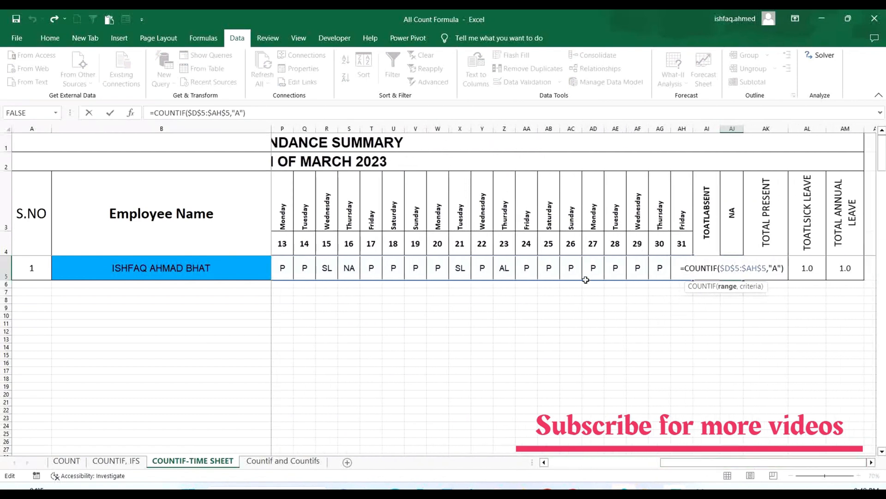
pyautogui.click(778, 268)
pyautogui.press('BackSpace')
pyautogui.write('NA')
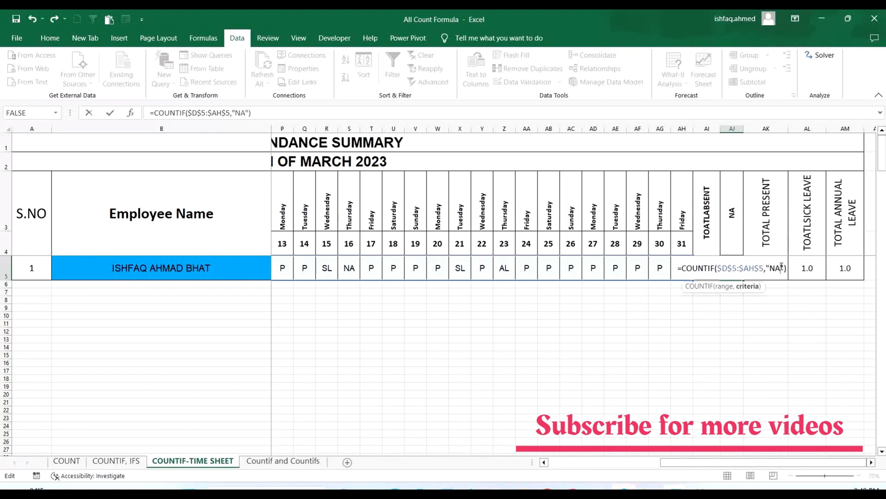
pyautogui.press('Return')
# - Change the COUNTIF criterion in the total present cell AK5 to "P"
pyautogui.click(781, 268)
pyautogui.doubleClick(782, 267)
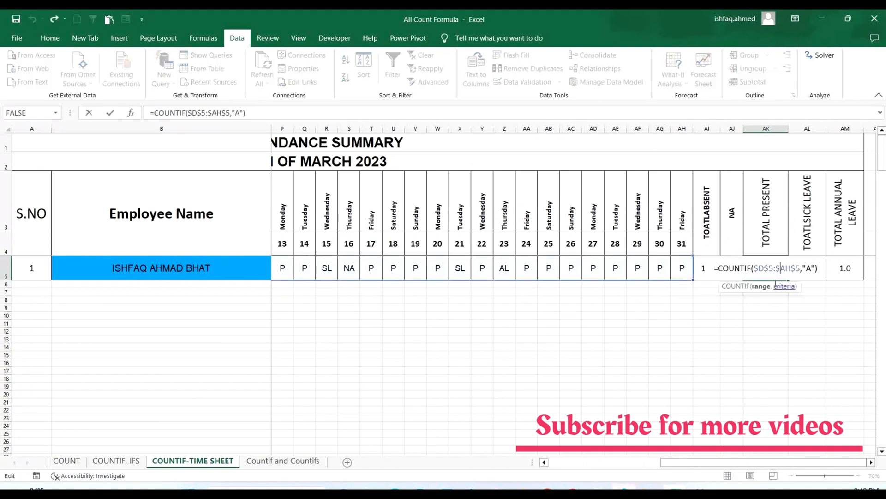
pyautogui.click(812, 267)
pyautogui.press('BackSpace')
pyautogui.write('P')
pyautogui.press('Return')
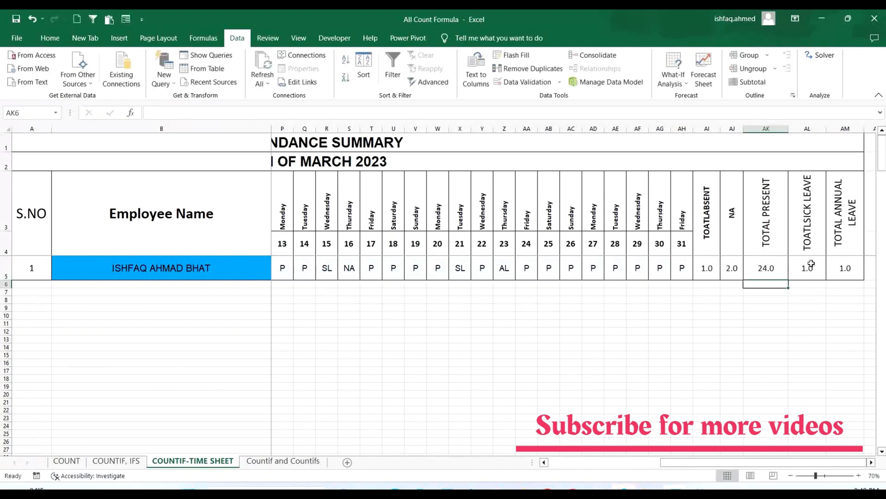
# - Change the COUNTIF criterion in the total sick leave cell AL5 to "SL"
pyautogui.doubleClick(811, 263)
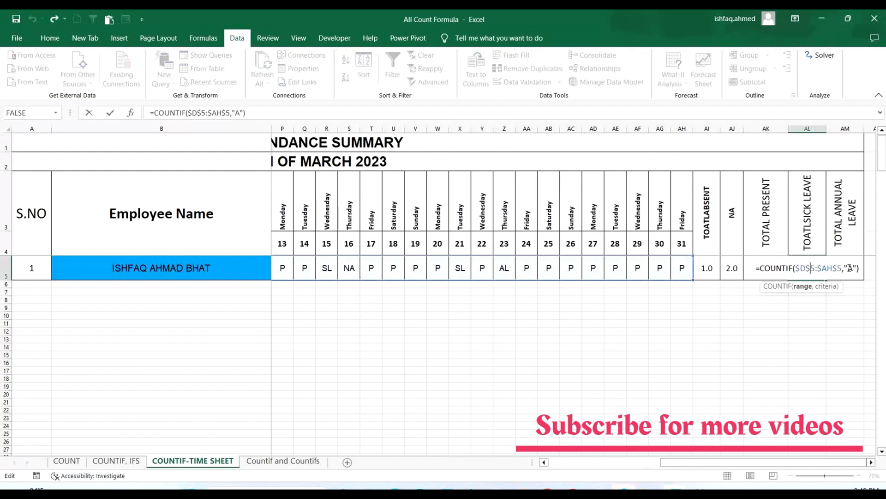
pyautogui.click(854, 268)
pyautogui.press('BackSpace')
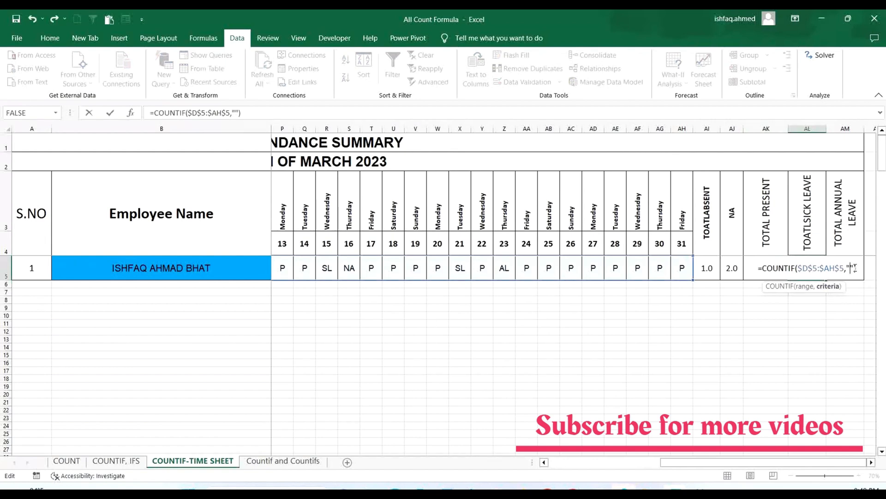
pyautogui.write('SL')
pyautogui.press('Return')
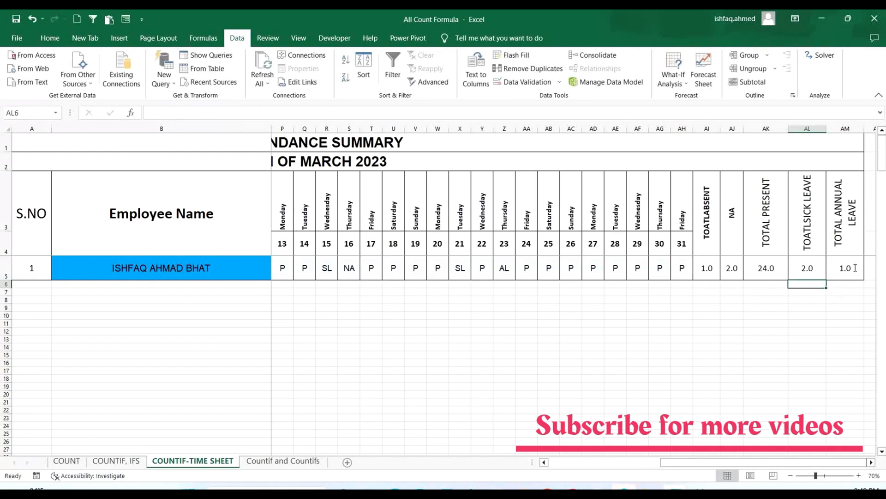
# - Change the COUNTIF criterion in the total annual leave cell AM5 to "AL"
pyautogui.click(854, 268)
pyautogui.doubleClick(855, 268)
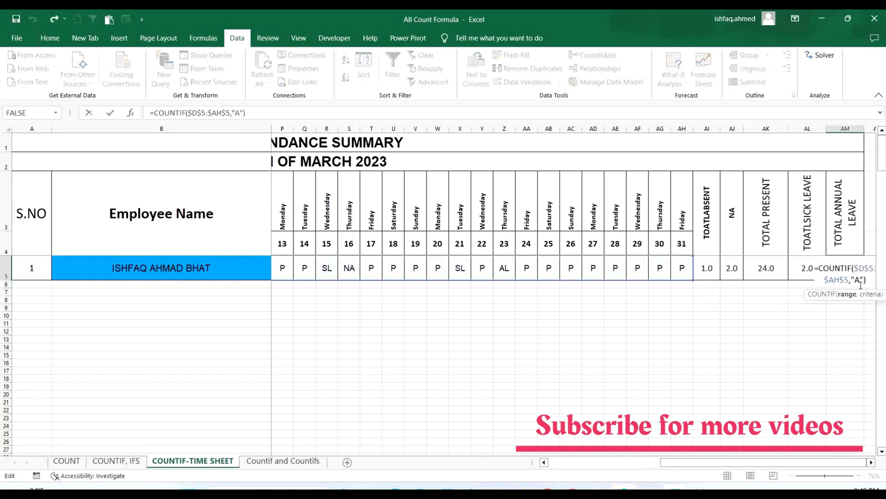
pyautogui.write('L')
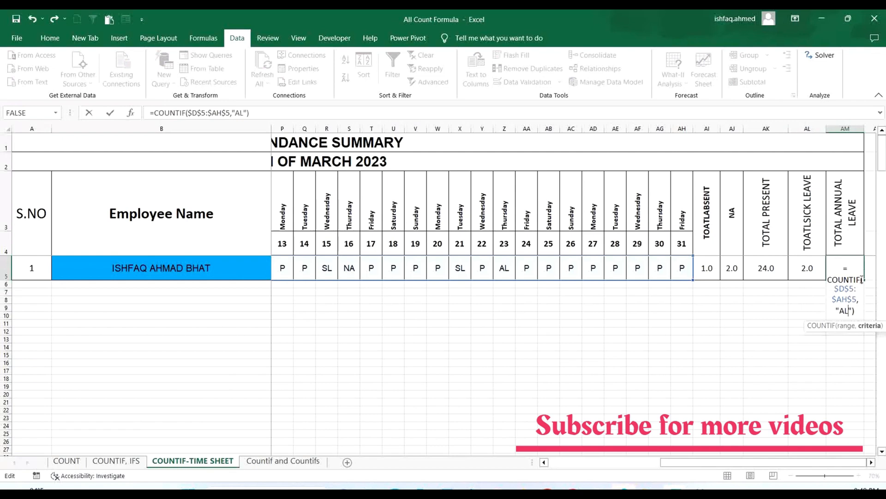
pyautogui.press('Return')
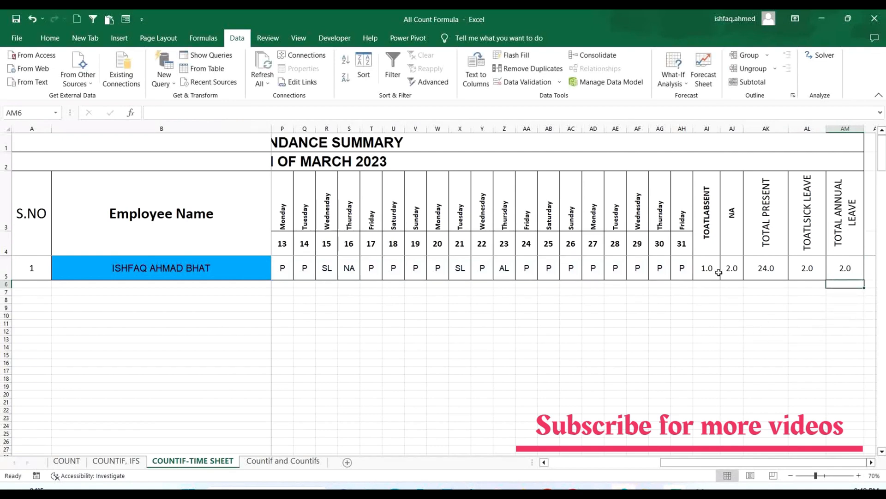
# - Compare the attendance totals in AI5:AM5 with the employee's daily entries in D5:AH5
pyautogui.moveTo(717, 271); pyautogui.dragTo(840, 269)
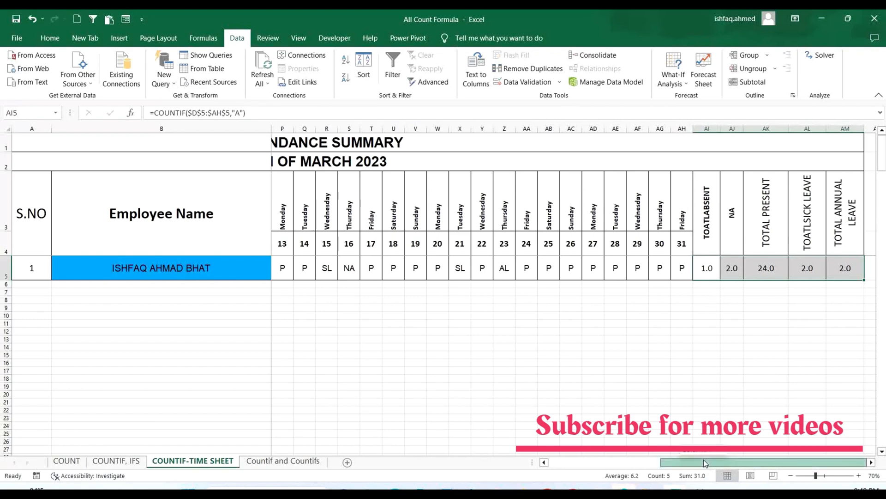
pyautogui.moveTo(705, 463); pyautogui.dragTo(507, 461)
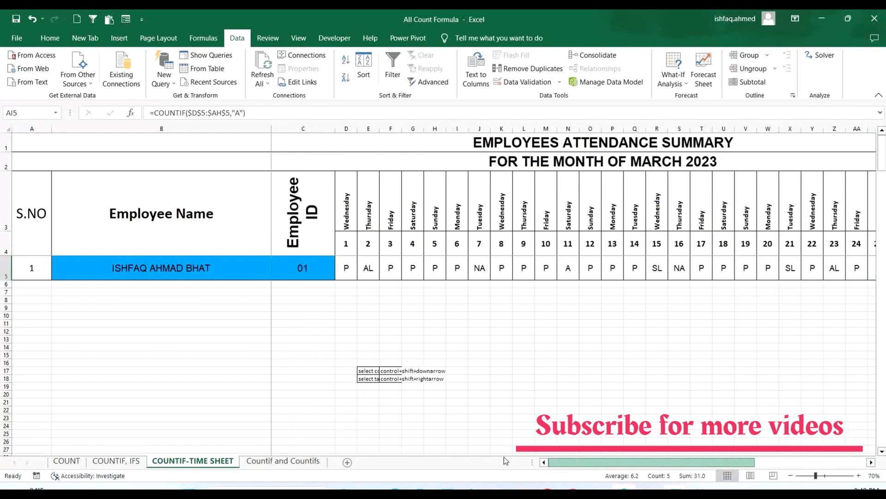
pyautogui.click(8, 272)
pyautogui.click(492, 318)
pyautogui.moveTo(346, 267); pyautogui.dragTo(837, 273)
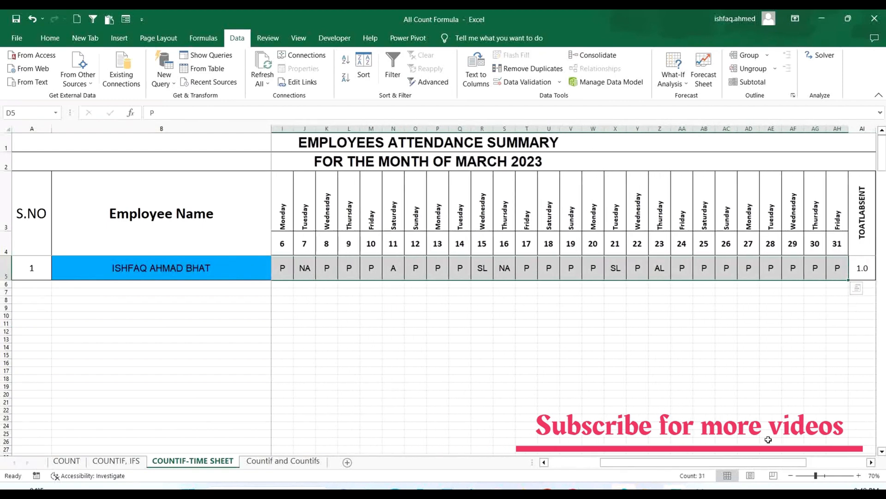
# - Inspect the COUNTIF formula in each attendance total cell from AI5 to AM5
pyautogui.moveTo(688, 462); pyautogui.dragTo(816, 463)
pyautogui.click(760, 339)
pyautogui.click(712, 269)
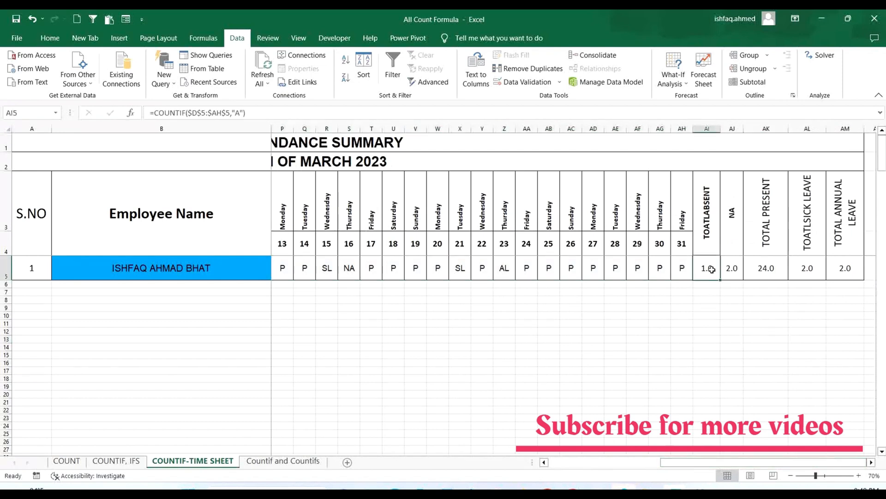
pyautogui.click(735, 272)
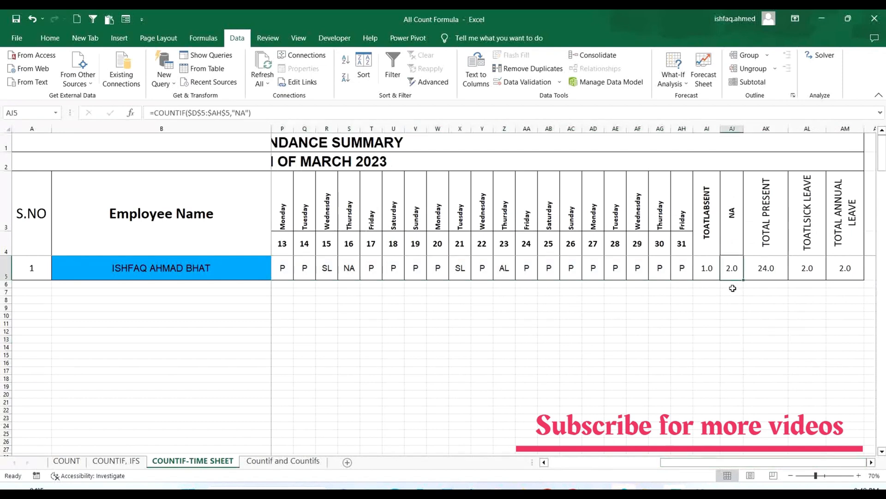
pyautogui.click(774, 273)
pyautogui.click(811, 271)
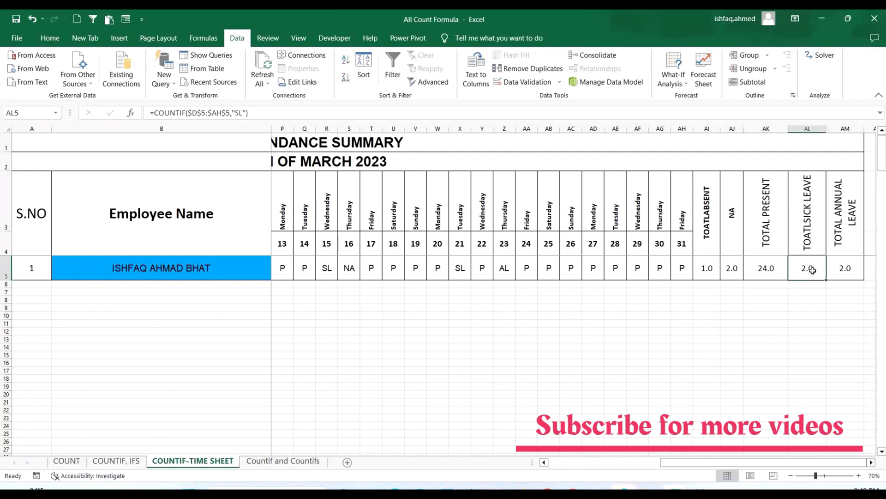
pyautogui.click(848, 274)
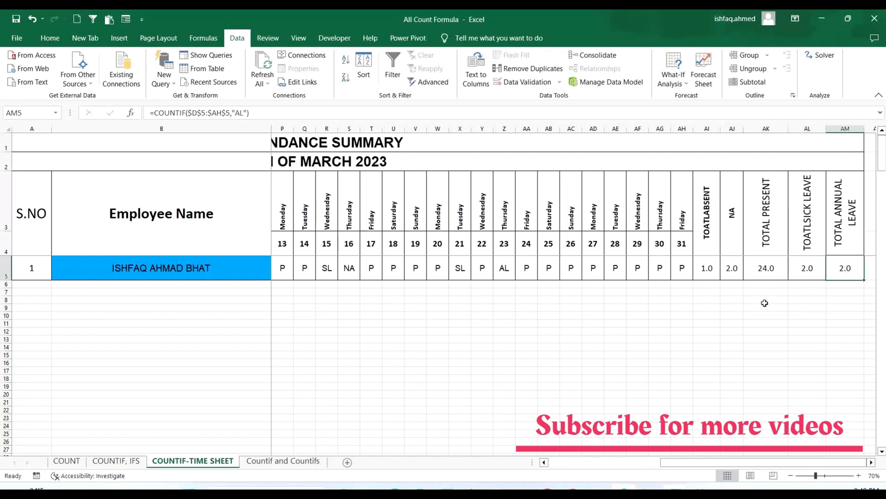
pyautogui.moveTo(711, 269); pyautogui.dragTo(843, 273)
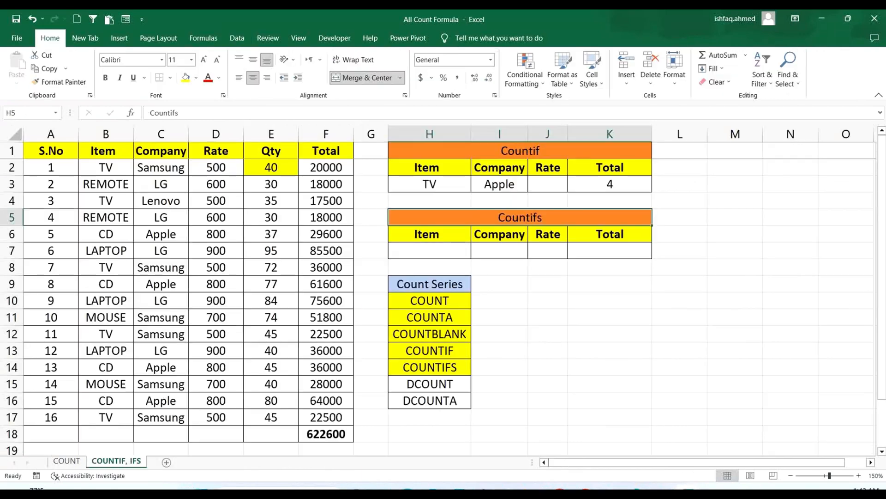
# - On the COUNTIF, IFS worksheet, review the COUNTIF formula in K3 and the empty Countifs criteria cells H7:J7
pyautogui.click(454, 351)
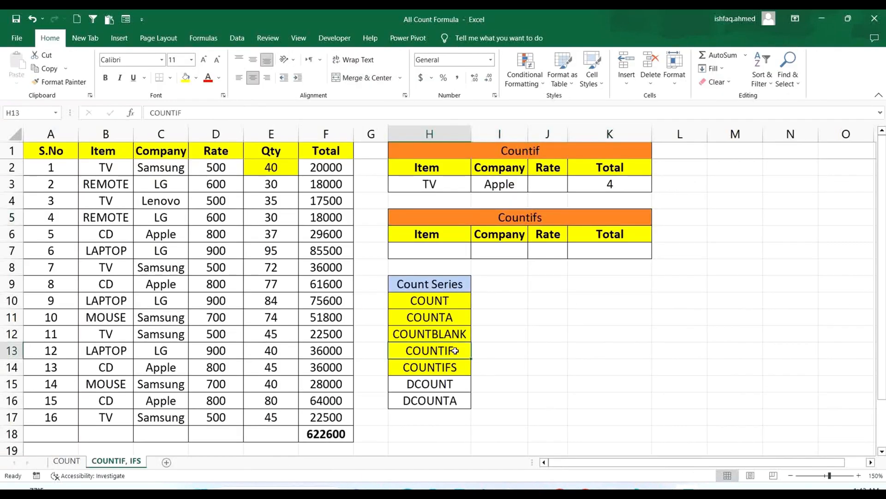
pyautogui.click(453, 367)
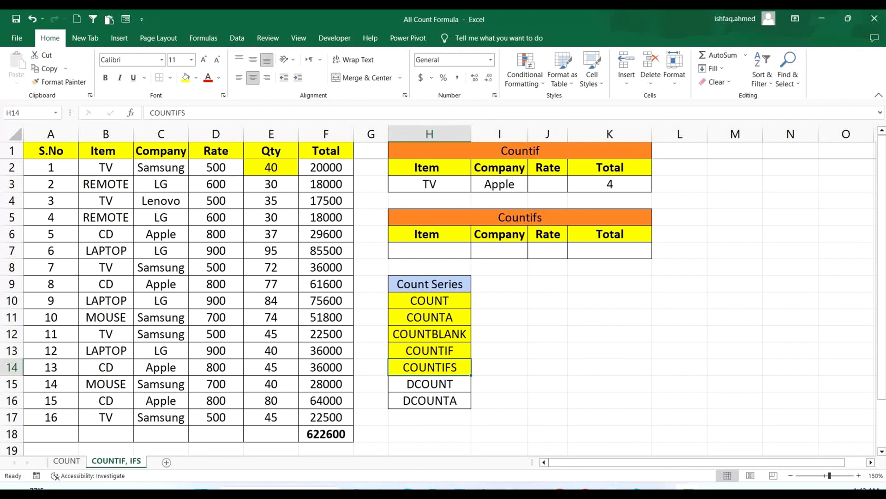
pyautogui.click(555, 218)
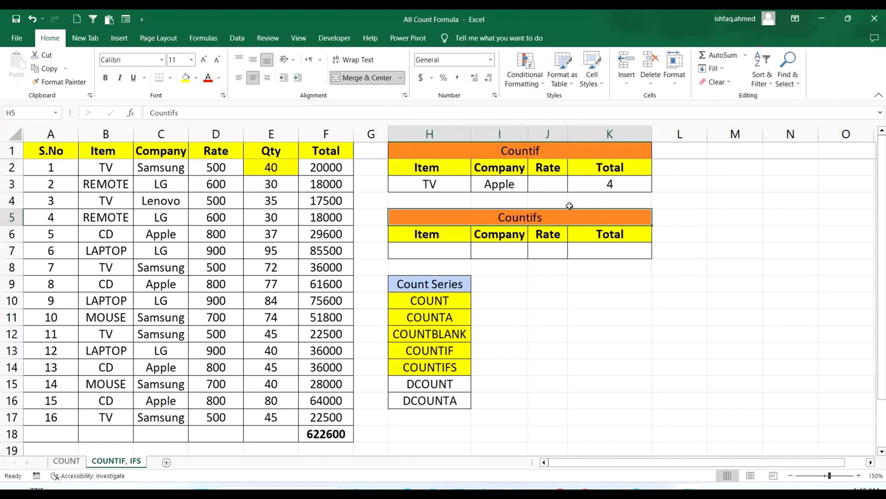
pyautogui.doubleClick(620, 185)
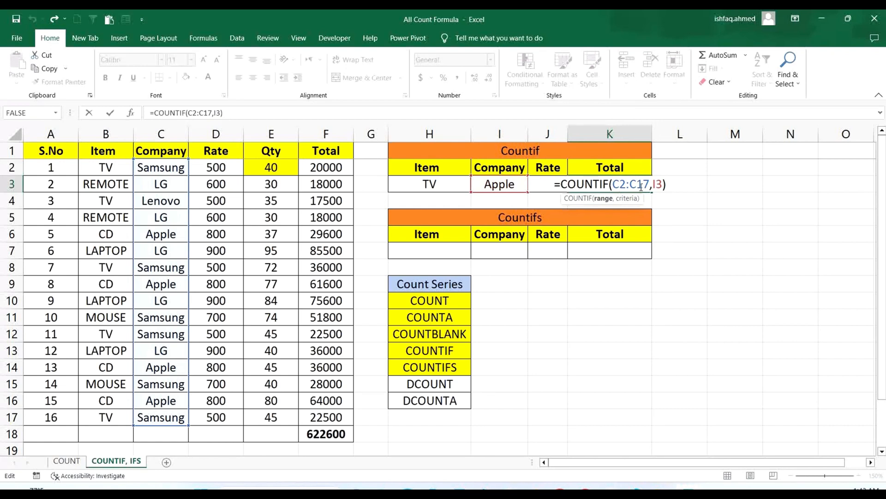
pyautogui.press('Return')
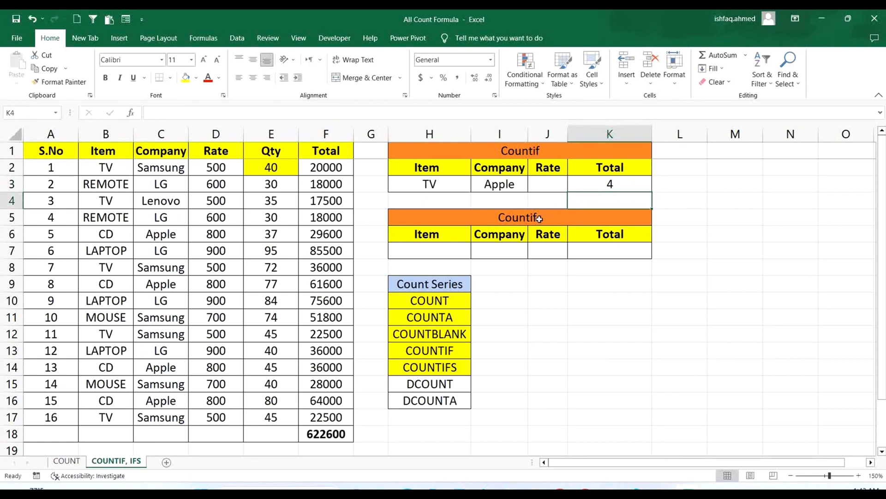
pyautogui.moveTo(429, 251); pyautogui.dragTo(552, 251)
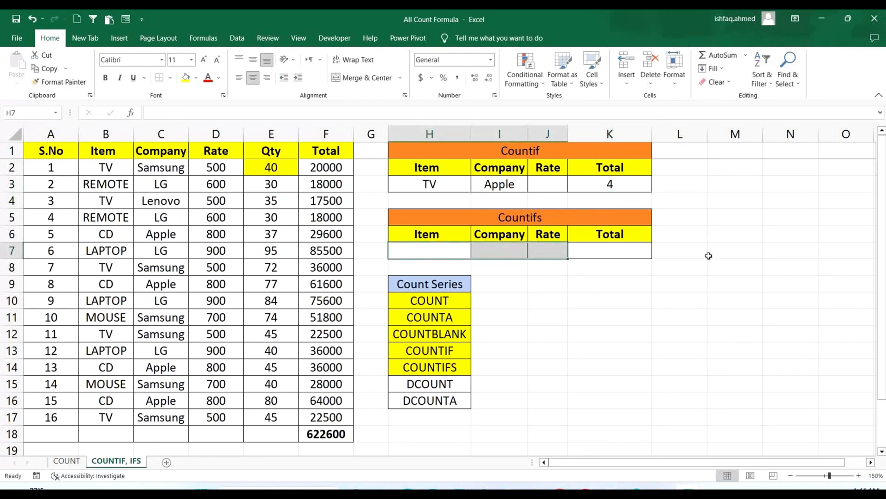
# - Start a COUNTIFS formula in the Countifs total cell K7, matching the item range B2:B17 against criteria cell H7
pyautogui.click(626, 251)
pyautogui.write('=COUNI')
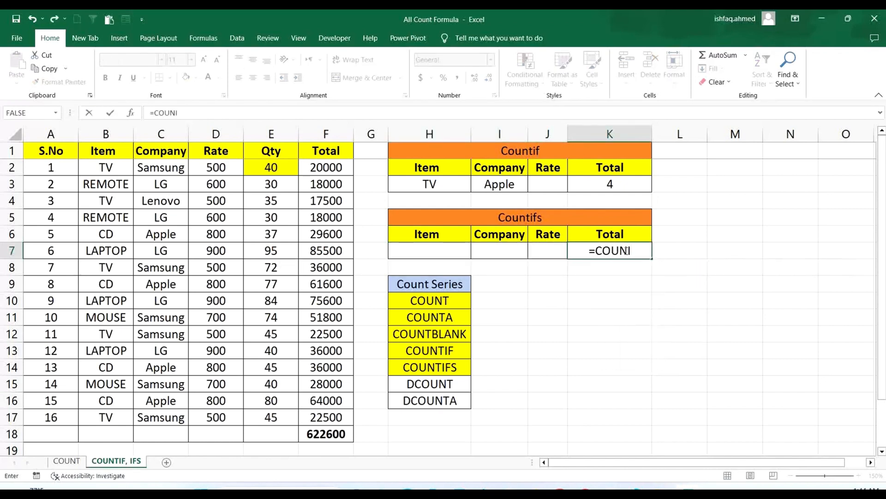
pyautogui.press('BackSpace')
pyautogui.write('TIFS')
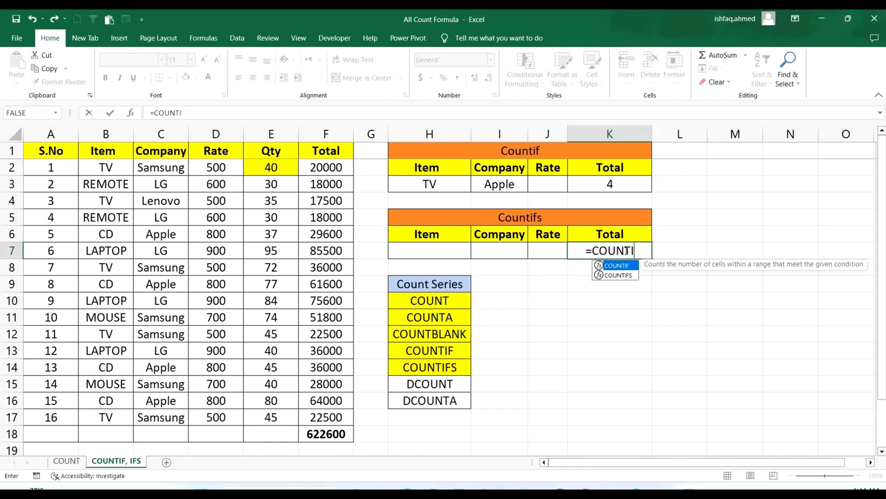
pyautogui.write('(')
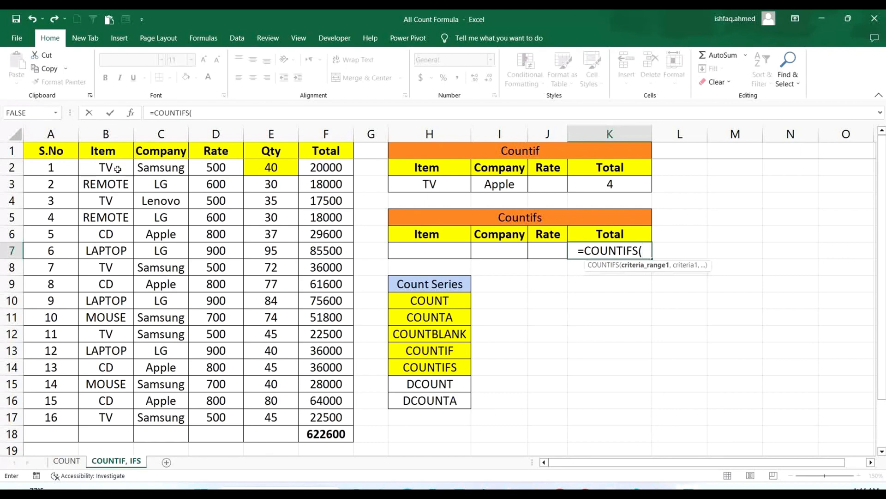
pyautogui.moveTo(113, 165); pyautogui.dragTo(109, 415)
pyautogui.write(',')
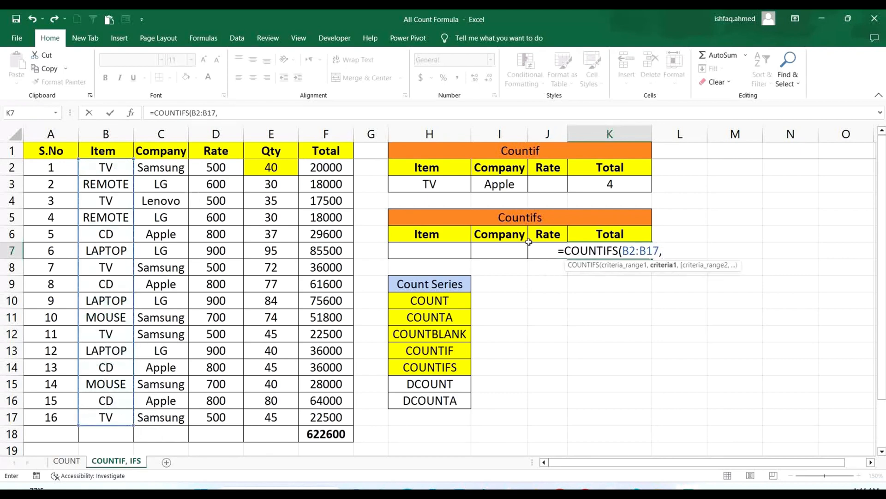
pyautogui.click(445, 251)
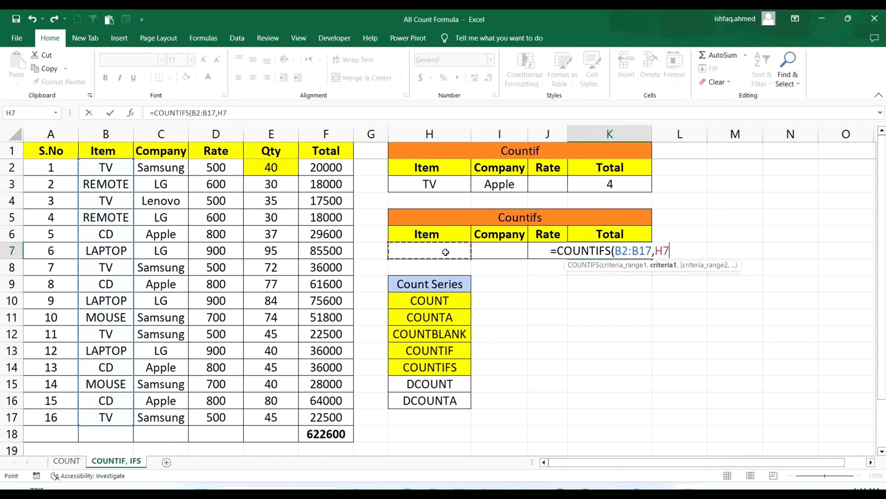
# - Add the company range C2:C17 with criteria cell I7 as the second condition of the COUNTIFS formula
pyautogui.write(',')
pyautogui.moveTo(161, 168); pyautogui.dragTo(170, 418)
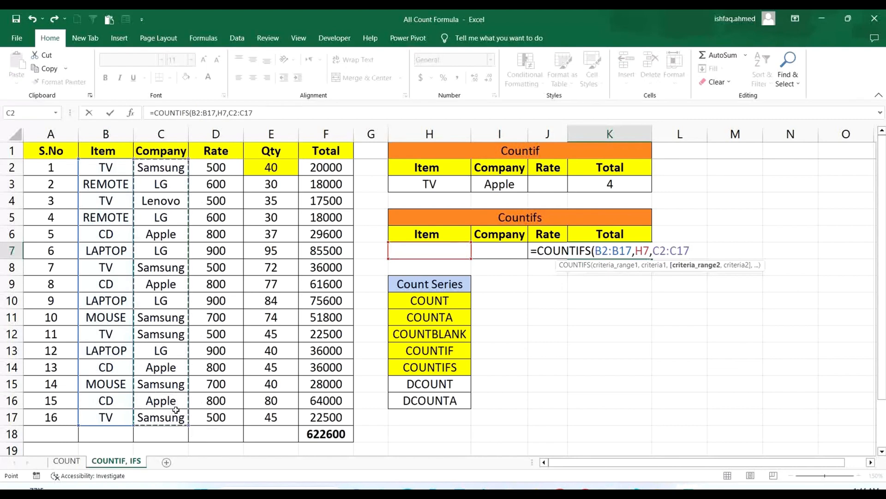
pyautogui.write(',')
pyautogui.click(505, 245)
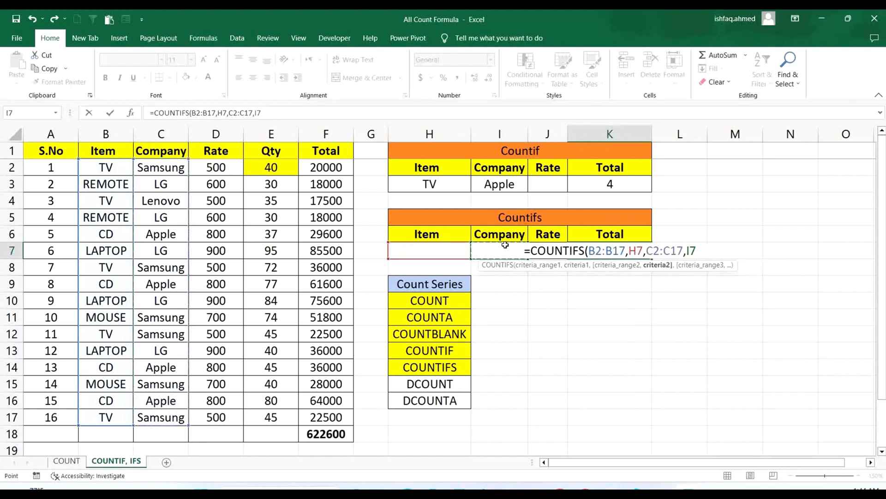
# - Complete the COUNTIFS formula in K7 with the rate range D2:D17 and criteria cell J7 as the third condition
pyautogui.write(',')
pyautogui.moveTo(210, 167); pyautogui.dragTo(209, 417)
pyautogui.write(',')
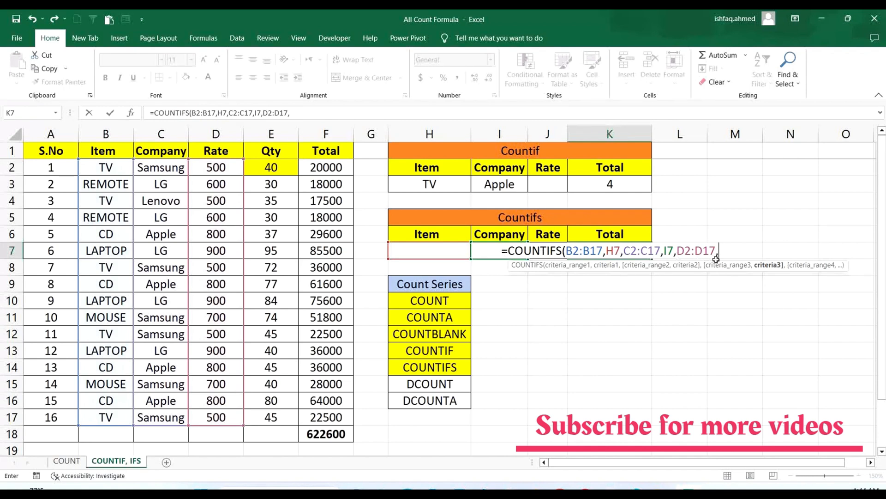
pyautogui.write('J7')
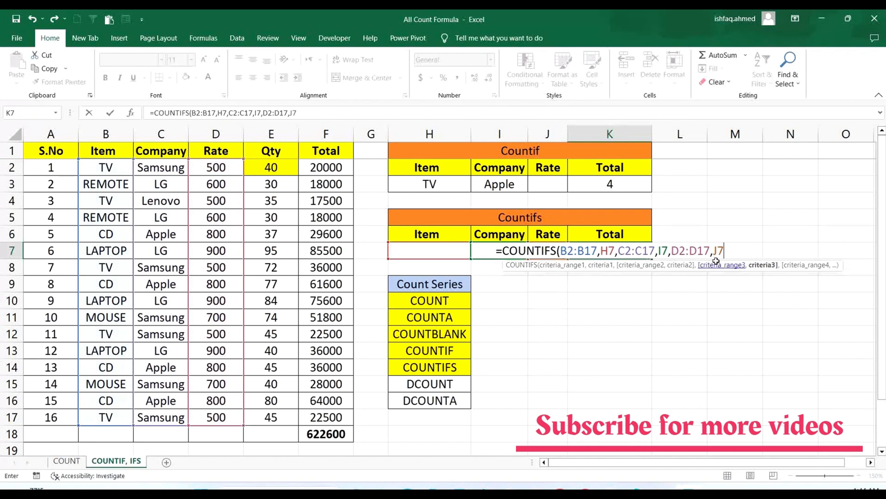
pyautogui.write(')')
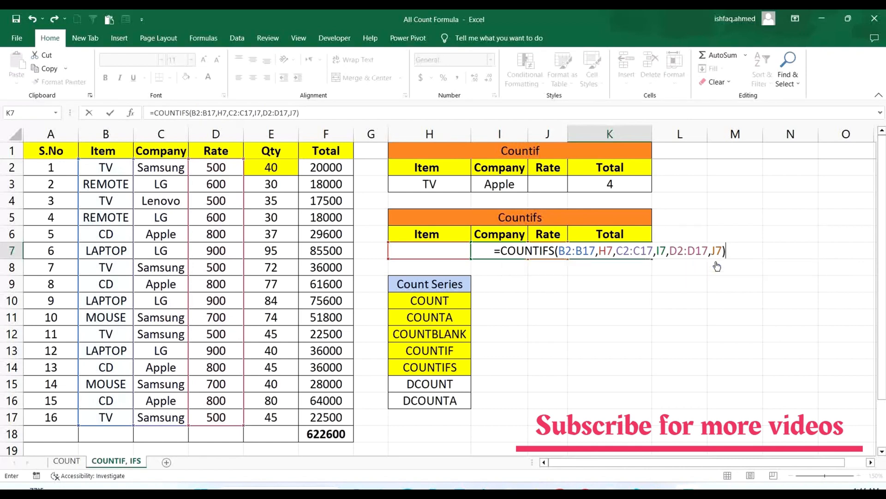
pyautogui.press('Return')
pyautogui.doubleClick(609, 251)
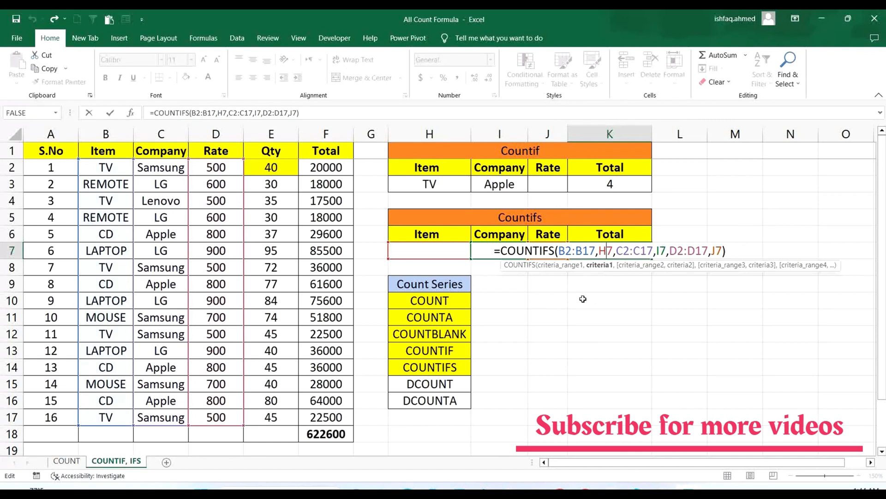
pyautogui.press('Return')
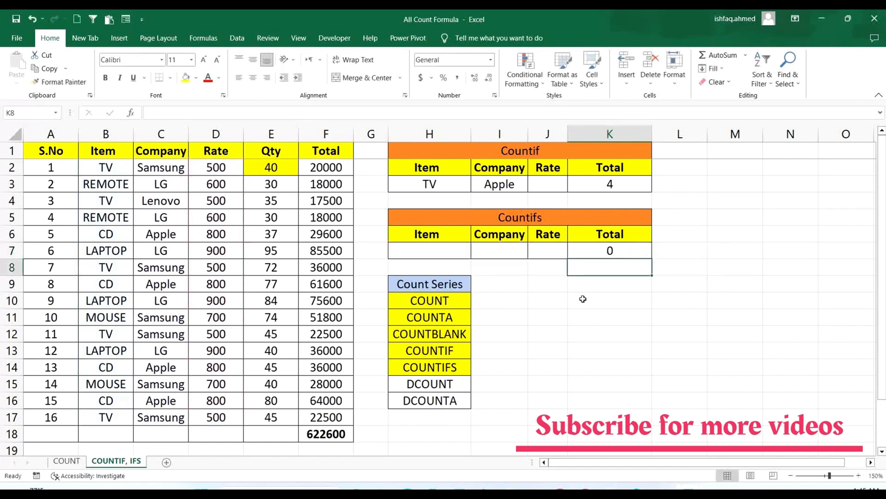
# - Fill the Countifs criteria cells H7:J7 with item TV, company SAMSUNG and rate 500
pyautogui.click(463, 252)
pyautogui.write('T')
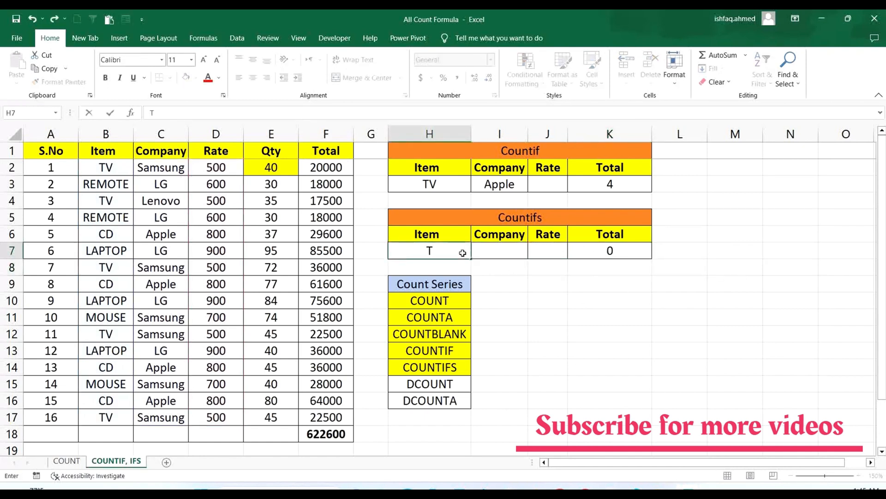
pyautogui.write('V')
pyautogui.press('Tab')
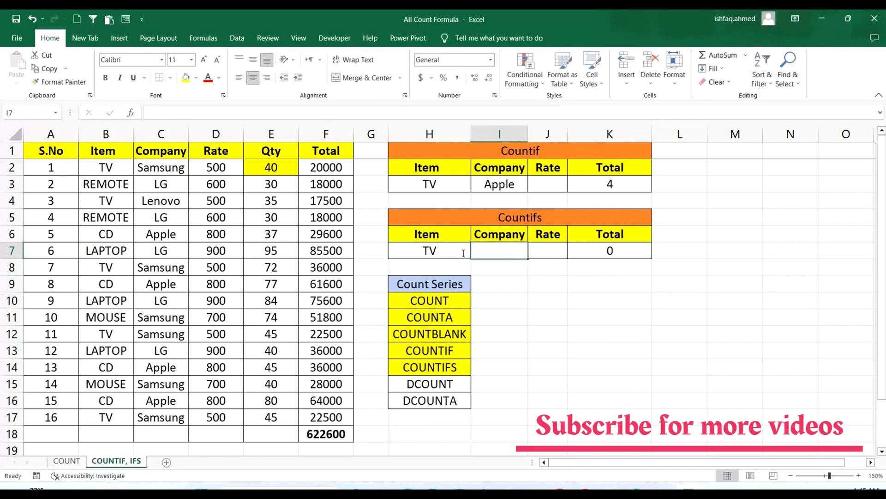
pyautogui.write('SAMSUNG')
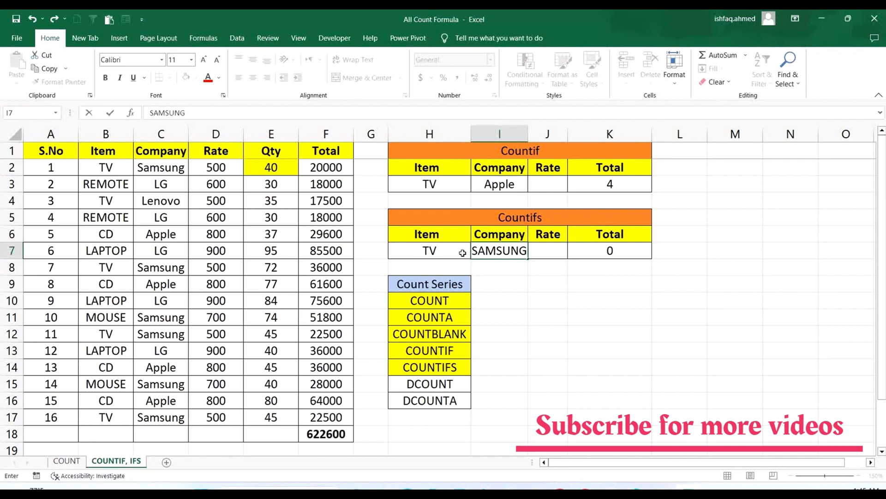
pyautogui.press('Return')
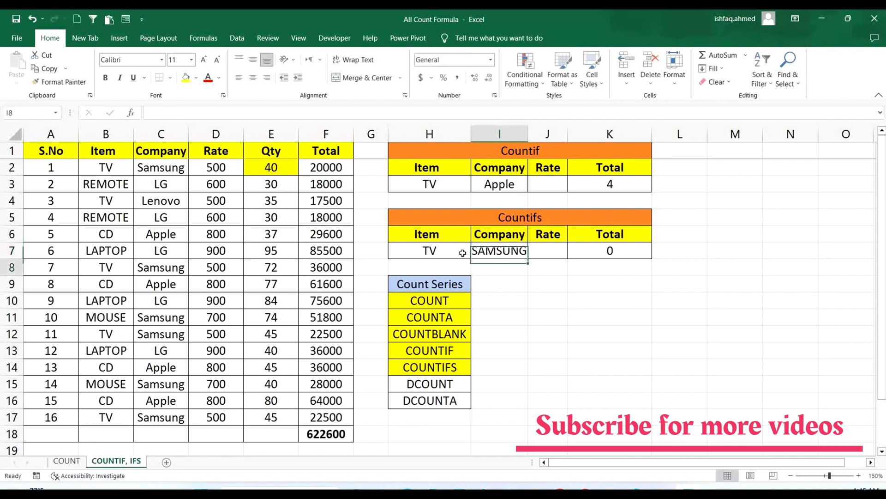
pyautogui.press('Up')
pyautogui.press('Right')
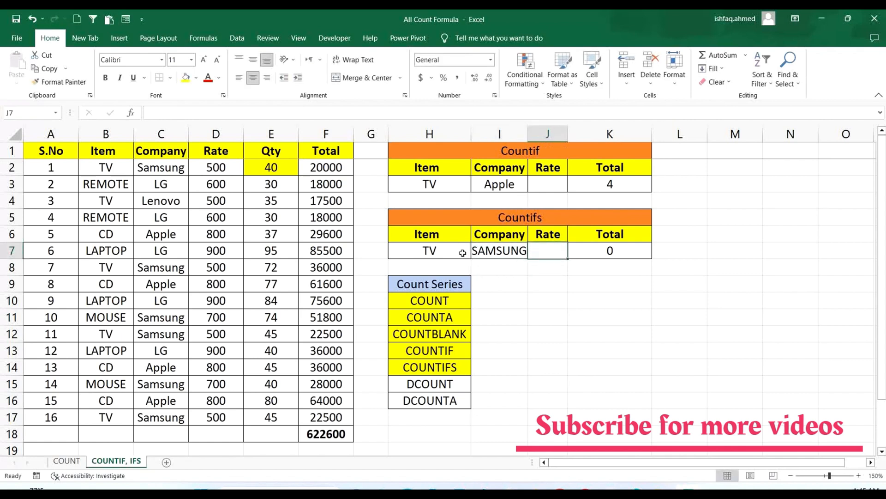
pyautogui.write('500')
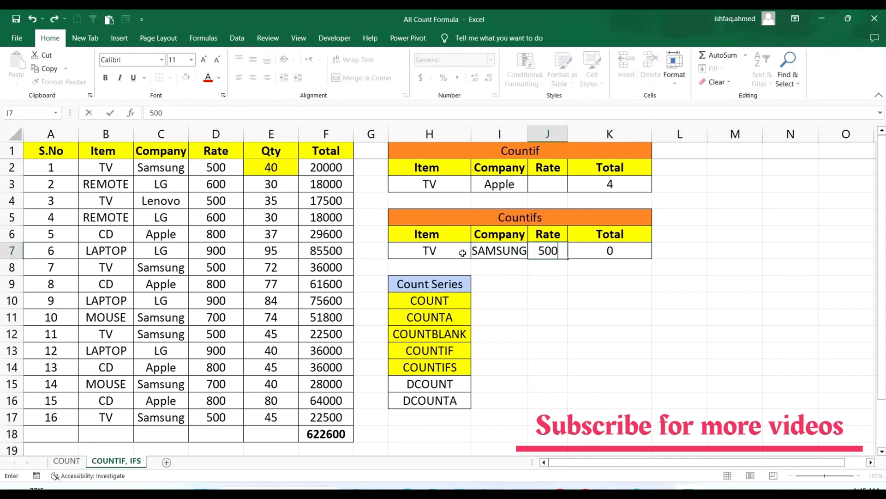
pyautogui.click(709, 331)
# - Review the item, company and rate criteria in H7:J7 alongside the Countifs total
pyautogui.click(429, 251)
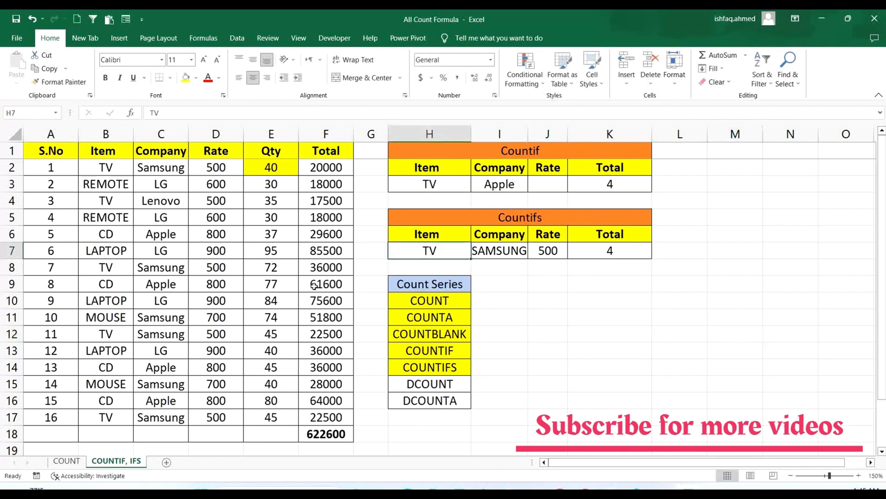
pyautogui.click(491, 234)
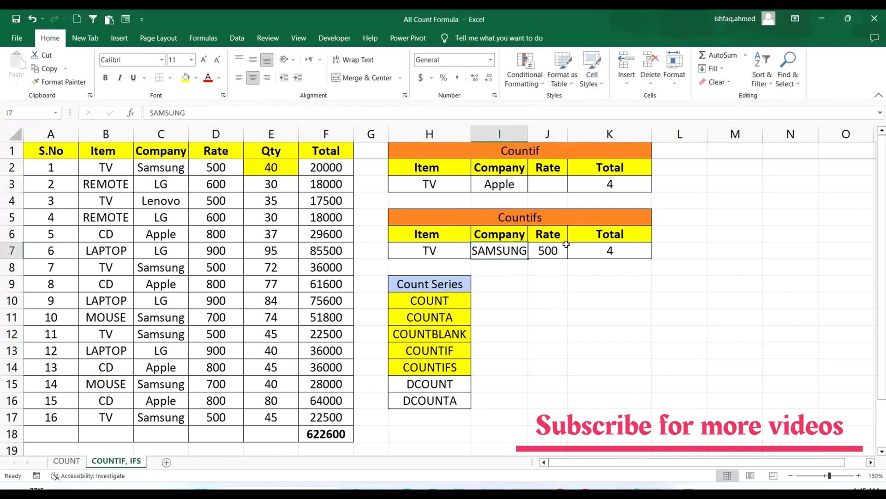
pyautogui.click(553, 236)
pyautogui.click(621, 303)
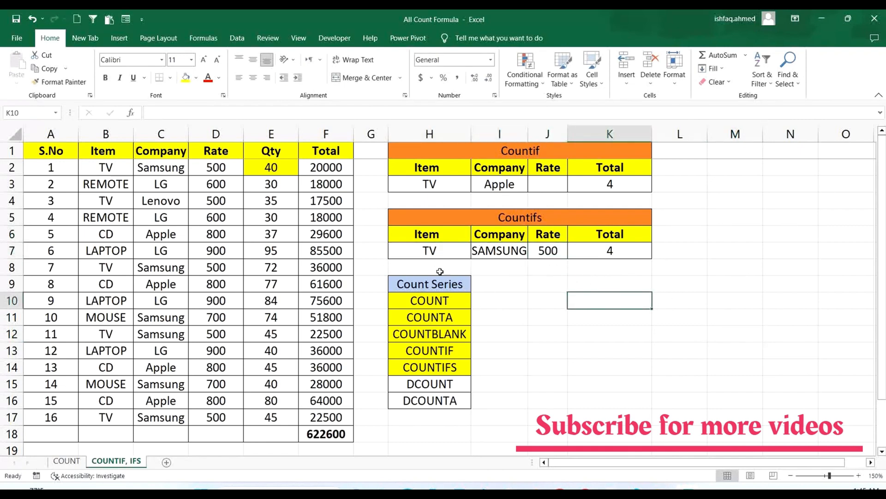
pyautogui.click(438, 251)
pyautogui.moveTo(471, 252); pyautogui.dragTo(554, 252)
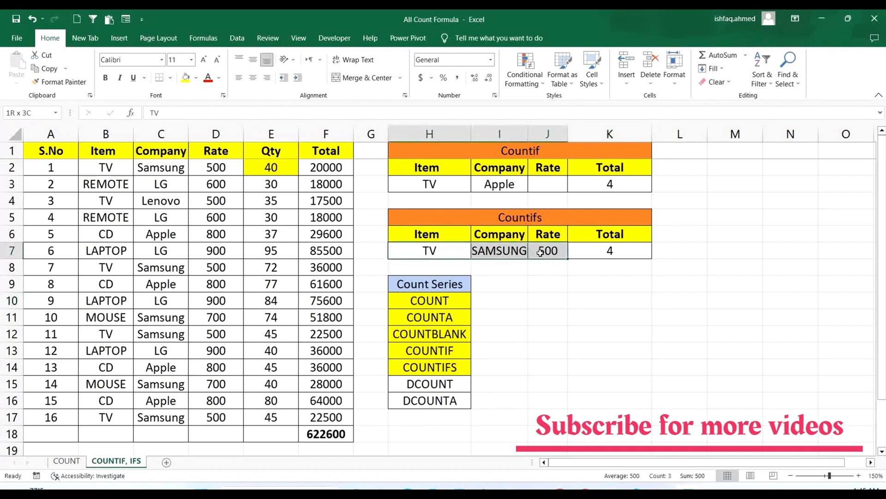
pyautogui.click(601, 284)
pyautogui.moveTo(434, 250); pyautogui.dragTo(534, 250)
pyautogui.click(713, 282)
pyautogui.click(427, 250)
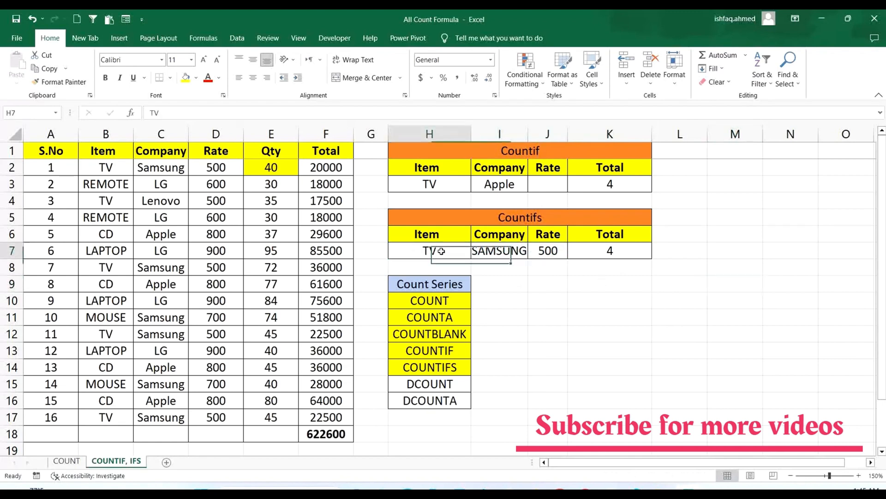
pyautogui.click(512, 253)
pyautogui.click(550, 250)
pyautogui.click(642, 295)
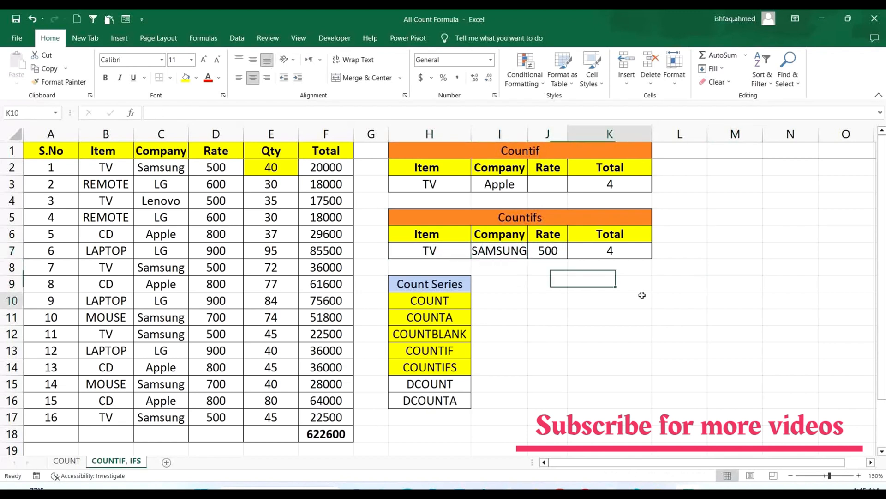
# - Examine the data table A1:F17 and the ranges referenced by the COUNTIFS formula in K7
pyautogui.moveTo(73, 150); pyautogui.dragTo(331, 416)
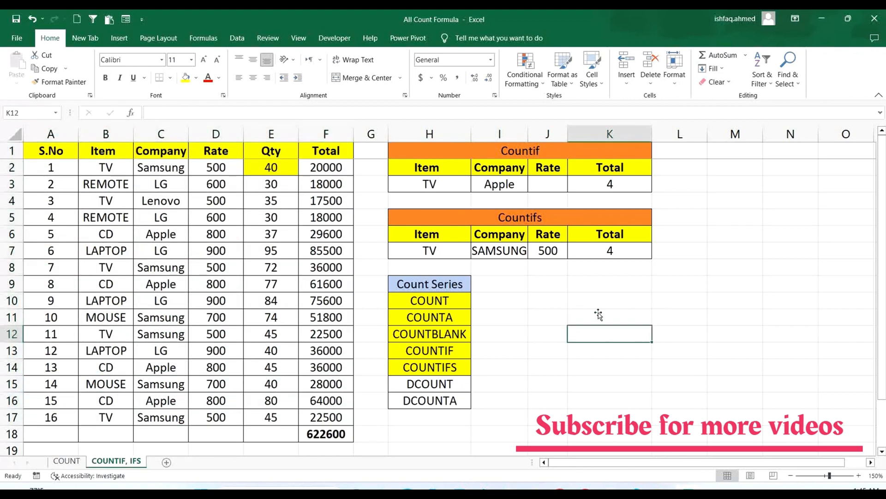
pyautogui.click(593, 333)
pyautogui.click(626, 249)
pyautogui.doubleClick(626, 250)
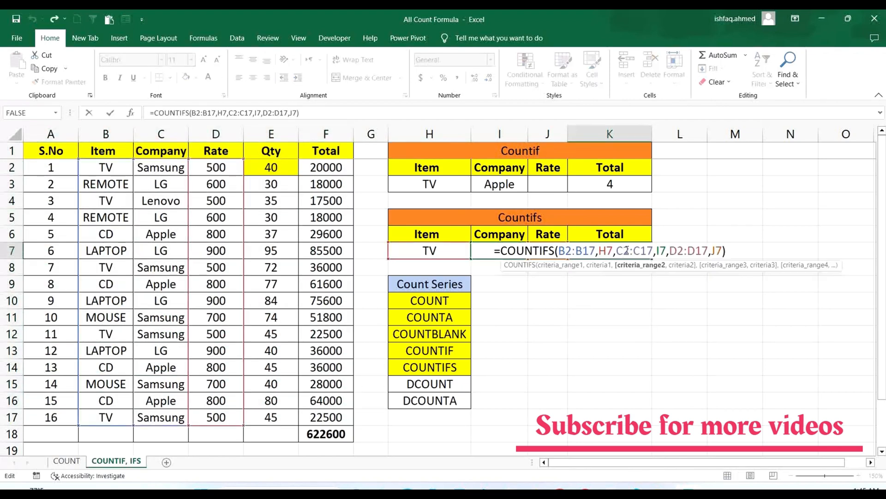
pyautogui.press('Return')
pyautogui.click(597, 315)
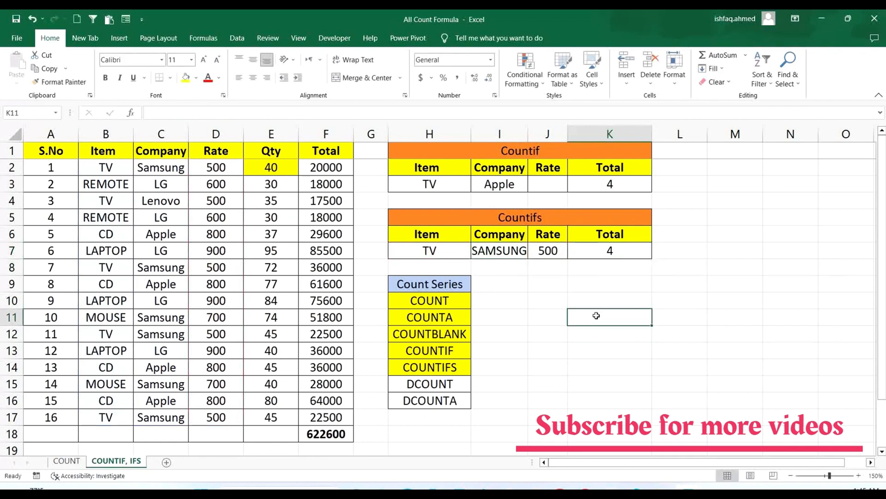
# - Check the item, company and rate in B3:D3 as another criteria combination from the data table
pyautogui.click(101, 183)
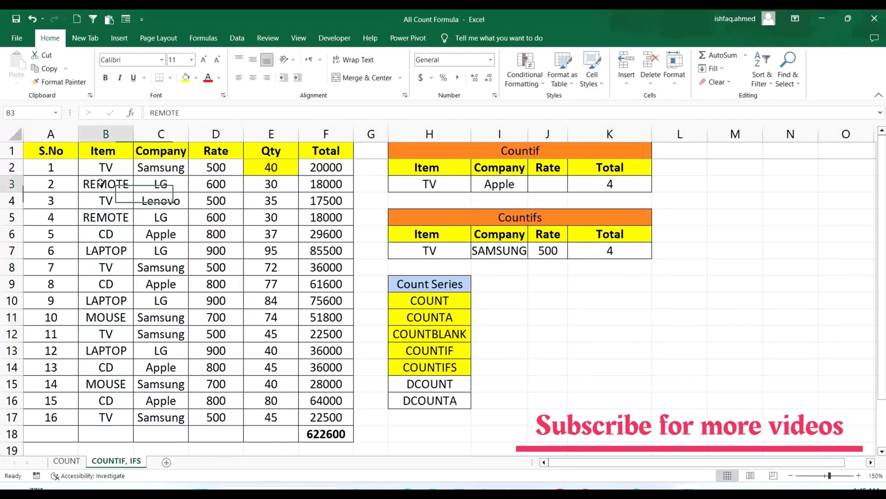
pyautogui.click(177, 184)
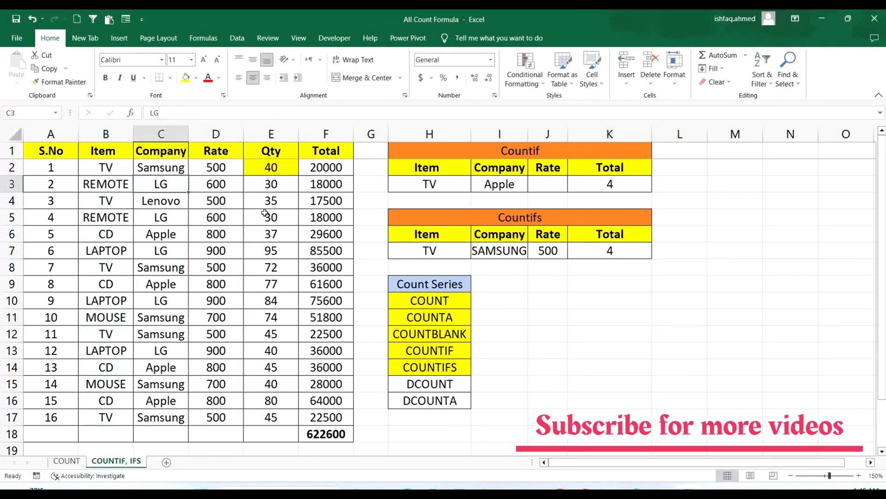
pyautogui.click(223, 184)
pyautogui.click(608, 316)
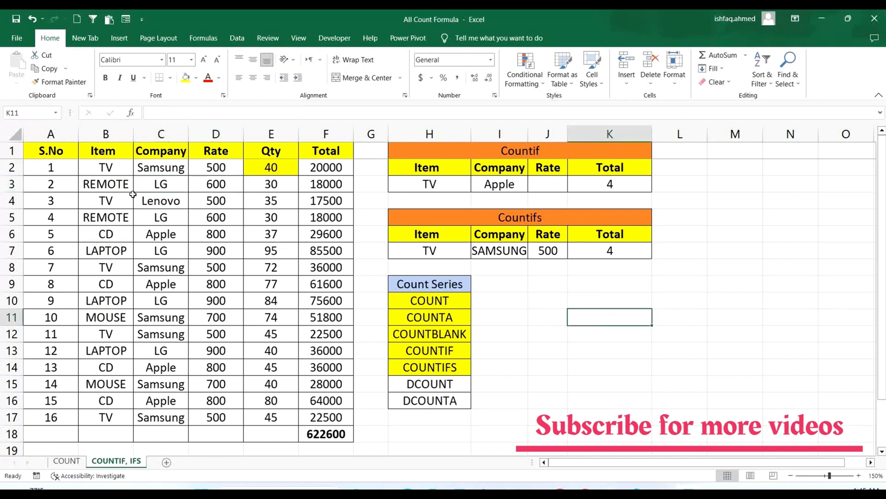
pyautogui.moveTo(124, 186); pyautogui.dragTo(217, 185)
pyautogui.moveTo(63, 150); pyautogui.dragTo(341, 417)
pyautogui.click(665, 383)
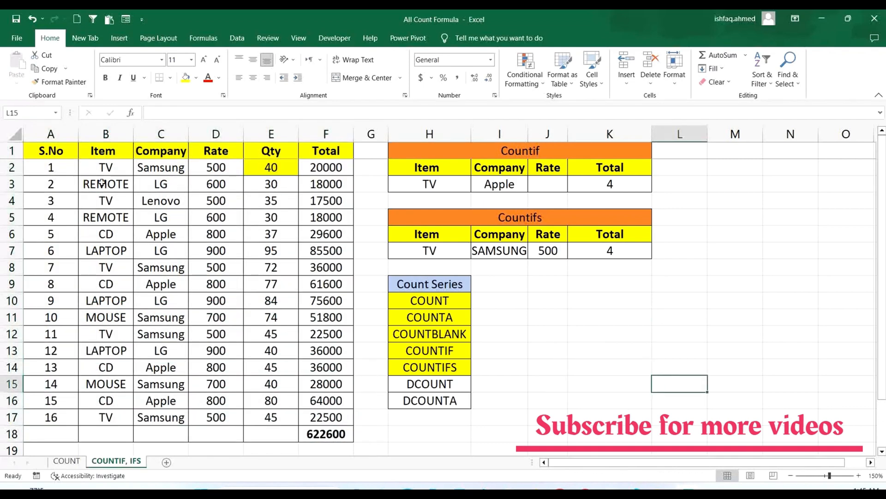
# - Copy the item, company and rate from B3:D3 into the Countifs criteria cells H7:J7 and check each one
pyautogui.moveTo(103, 182); pyautogui.dragTo(206, 192)
pyautogui.hotkey('ctrl', 'c')
pyautogui.click(437, 252)
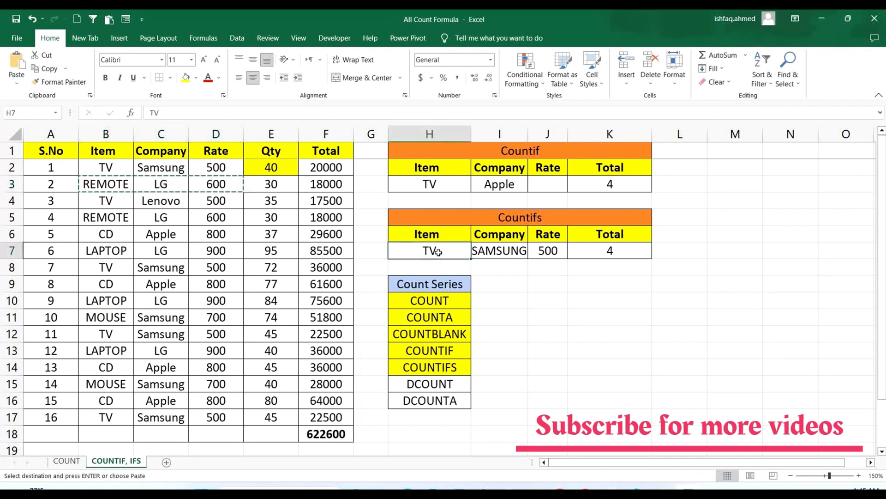
pyautogui.press('Return')
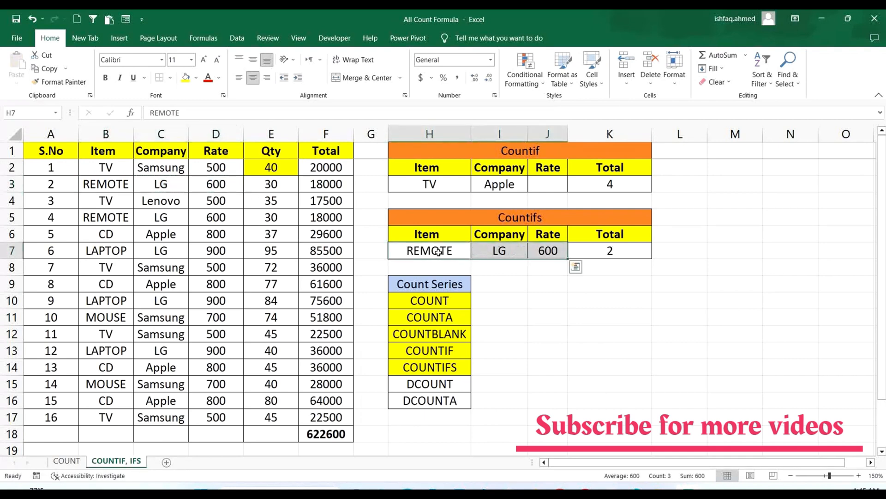
pyautogui.click(459, 252)
pyautogui.click(513, 253)
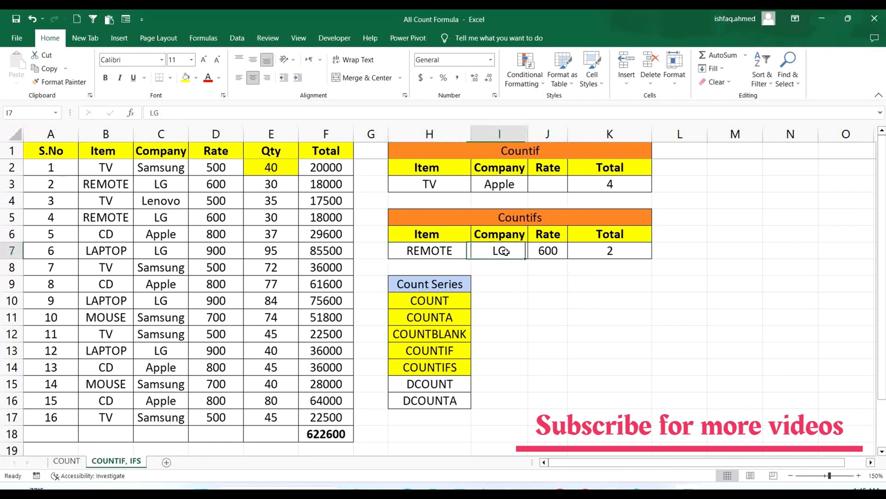
pyautogui.click(547, 254)
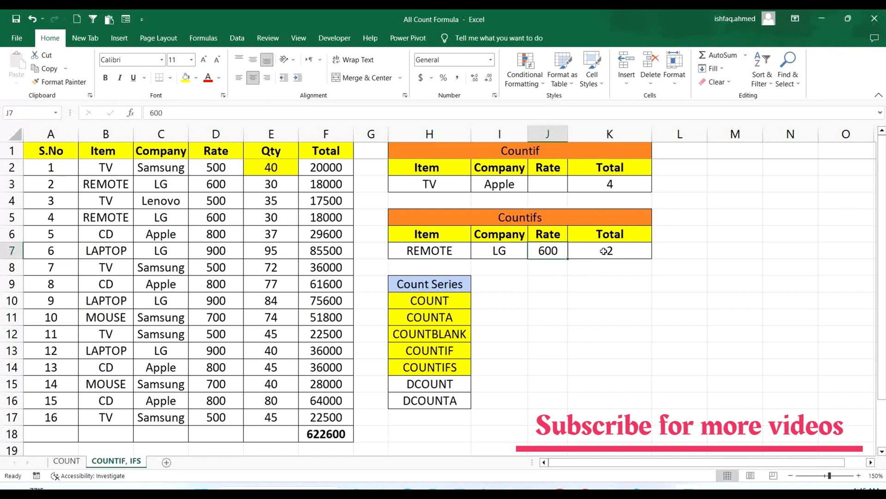
# - Check the COUNTIFS formula in K7 against the data table A1:F17
pyautogui.click(600, 251)
pyautogui.moveTo(66, 153)
pyautogui.mouseDown()
pyautogui.moveTo(231, 257)
pyautogui.moveTo(351, 385)
pyautogui.moveTo(319, 418)
pyautogui.moveTo(335, 414)
pyautogui.mouseUp()
pyautogui.click(595, 373)
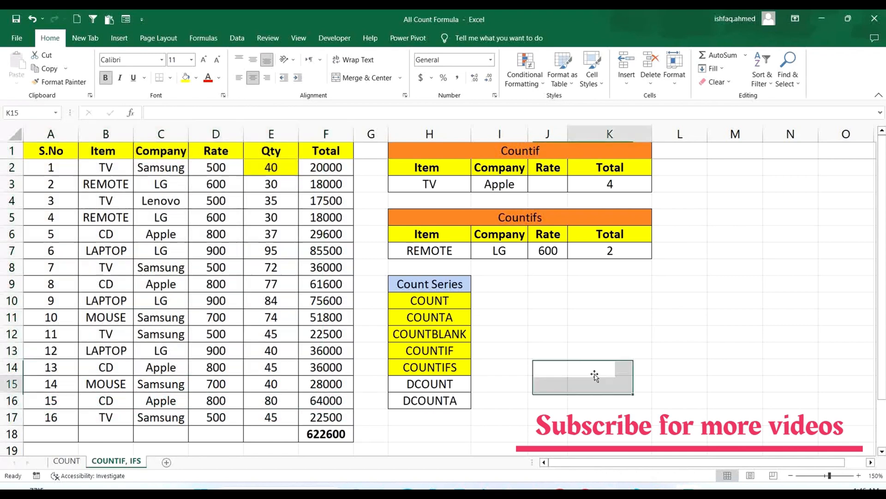
pyautogui.doubleClick(619, 249)
pyautogui.press('Return')
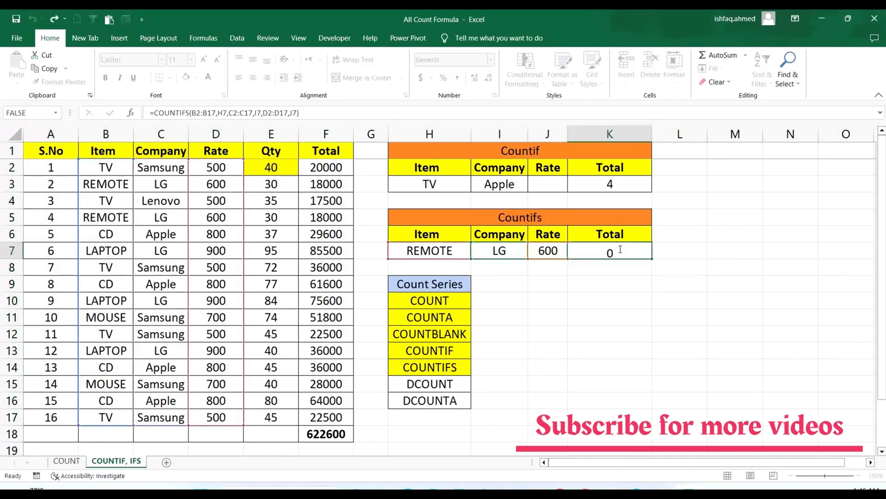
# - Copy CD, Apple and 800 from B6:D6 into the Countifs criteria cells H7:J7 and check each criterion
pyautogui.moveTo(113, 241); pyautogui.dragTo(212, 233)
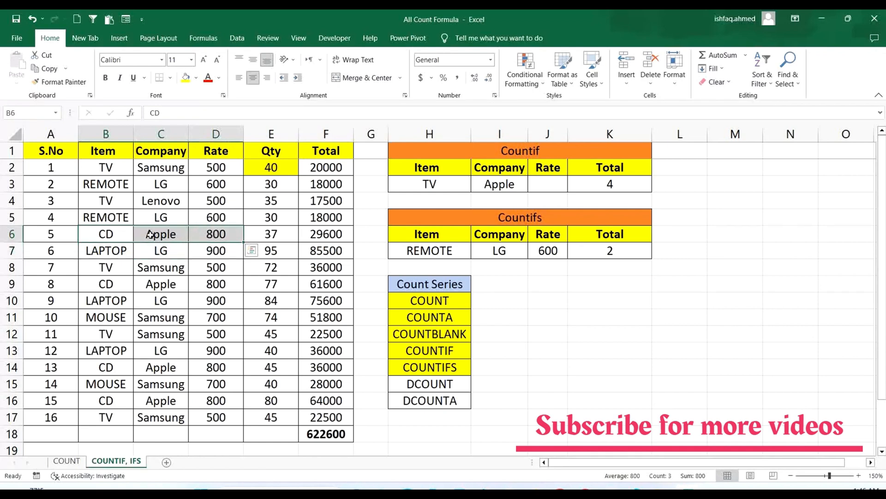
pyautogui.hotkey('ctrl', 'c')
pyautogui.click(439, 251)
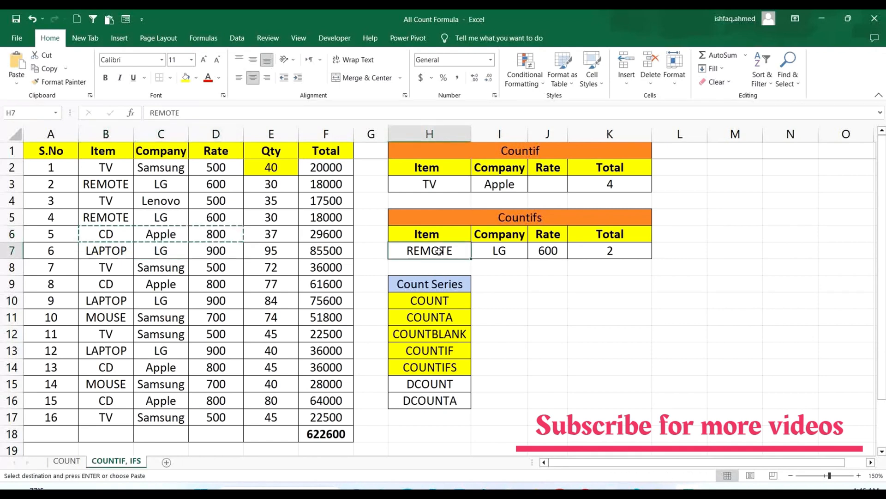
pyautogui.press('Return')
pyautogui.click(450, 252)
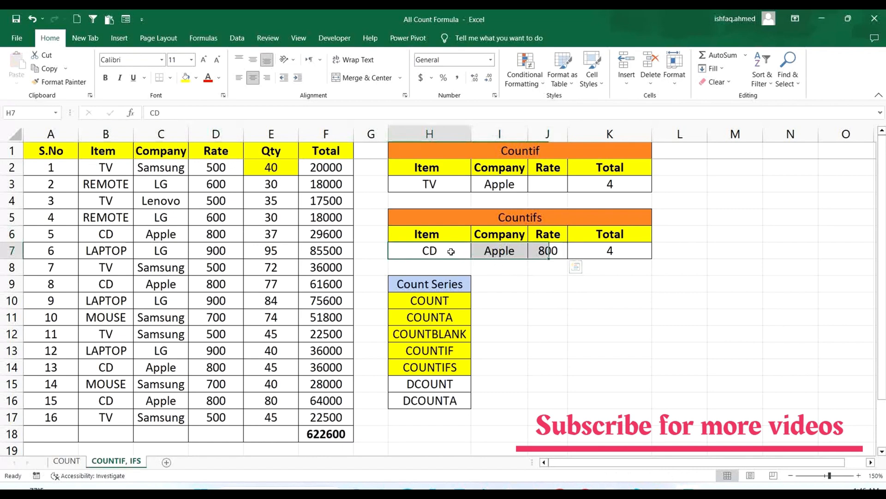
pyautogui.click(508, 253)
pyautogui.click(551, 252)
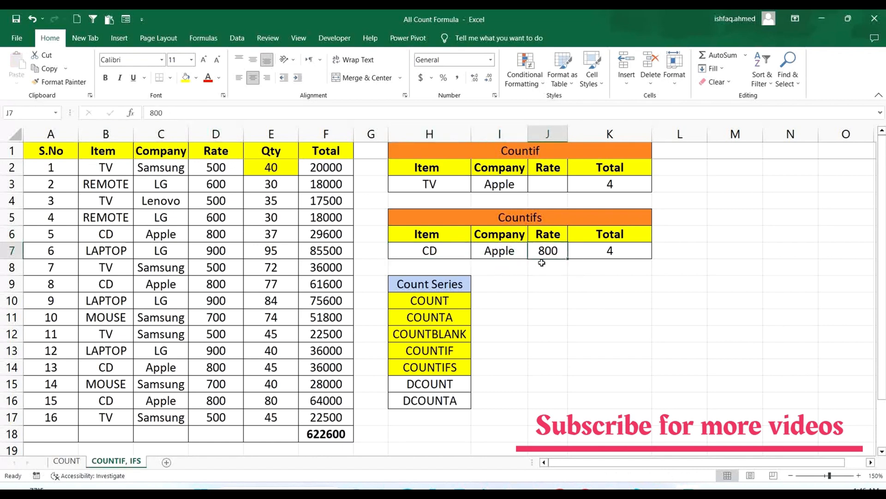
# - Inspect the COUNTIFS formula in K7 and the data table it counts from
pyautogui.doubleClick(612, 251)
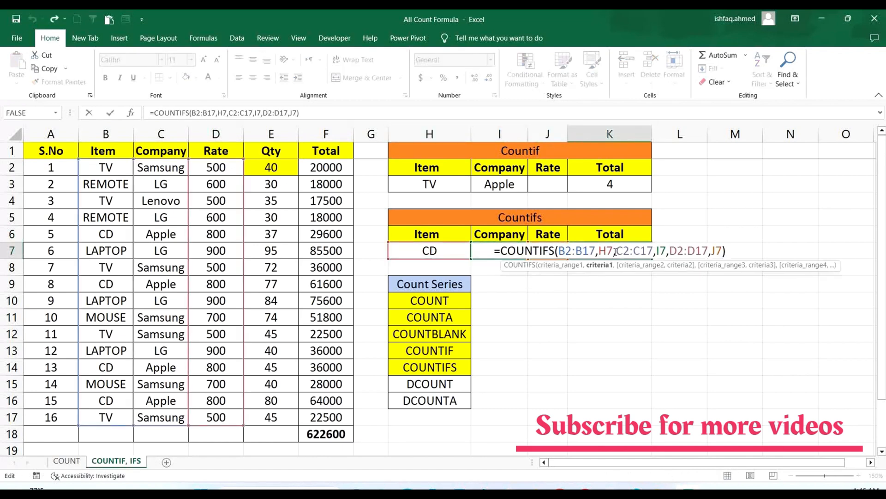
pyautogui.press('Return')
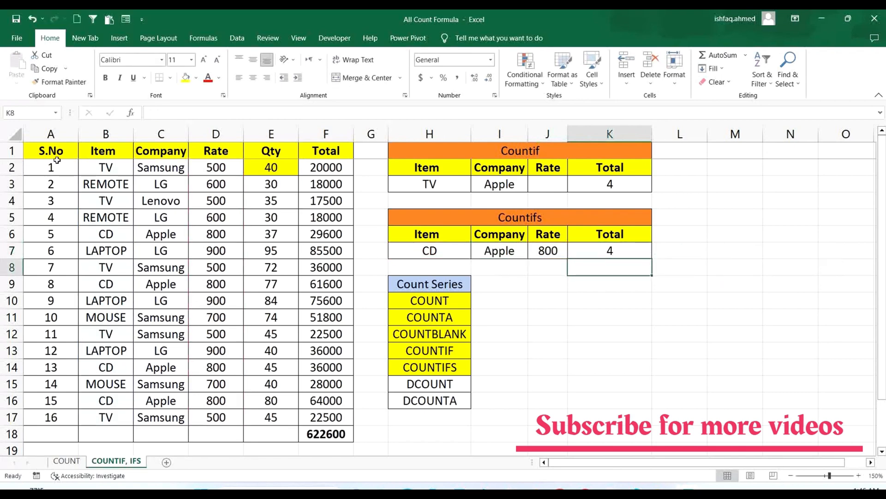
pyautogui.moveTo(53, 150); pyautogui.dragTo(345, 417)
pyautogui.click(776, 293)
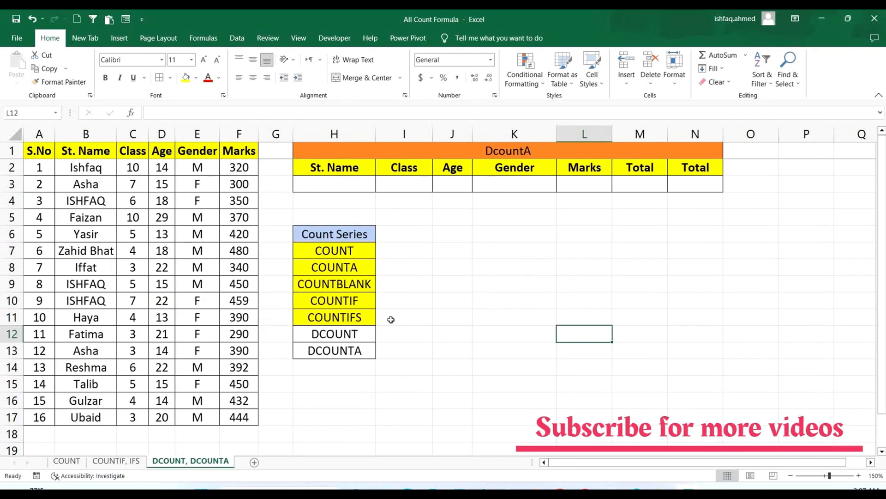
# - Highlight the DCOUNT entry in H12 of the Count Series list with yellow fill
pyautogui.click(354, 333)
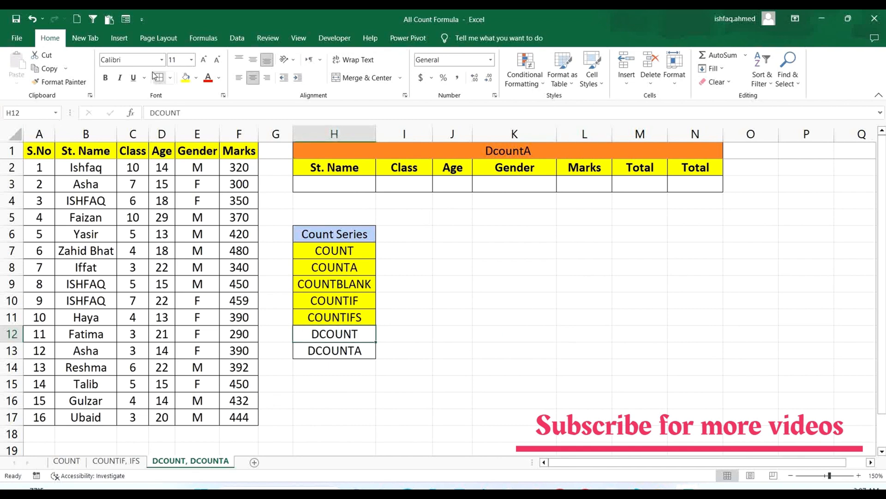
pyautogui.click(186, 77)
pyautogui.click(585, 283)
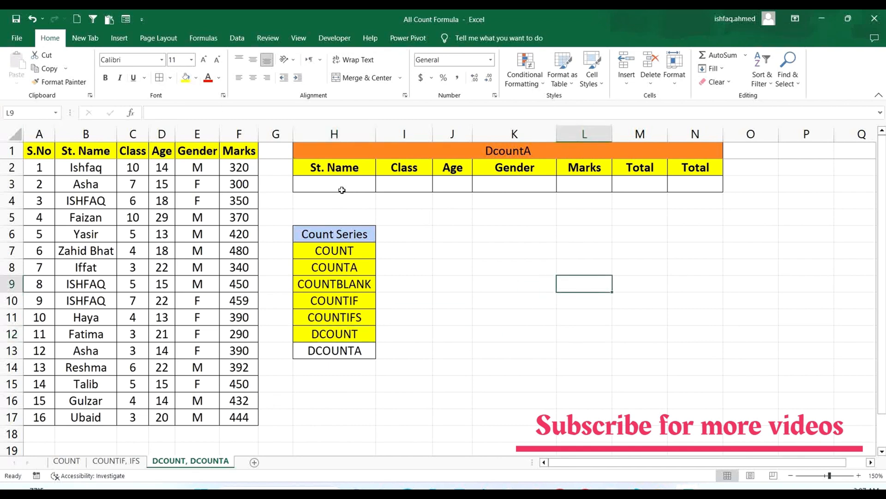
# - Examine the DcountA criteria headers and empty cells H3:L3, the Total cell M3, and COUNTIF and COUNTIFS in the Count Series list
pyautogui.moveTo(351, 157); pyautogui.dragTo(368, 185)
pyautogui.click(698, 281)
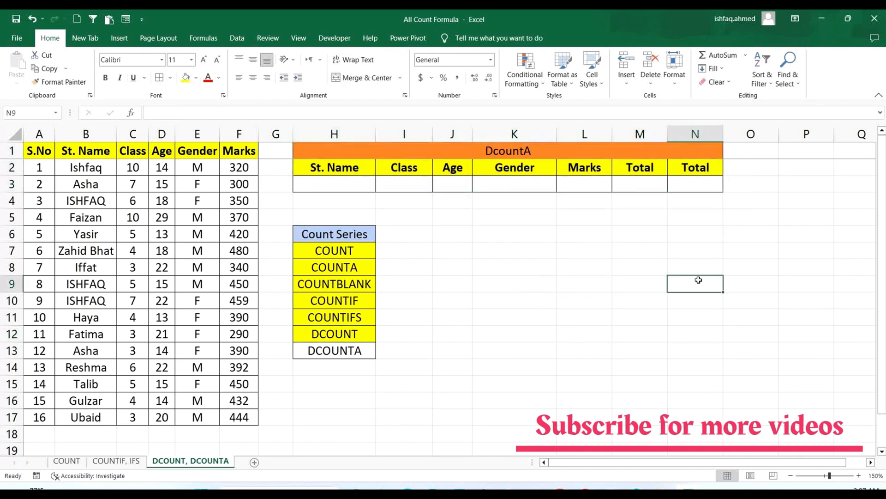
pyautogui.click(369, 298)
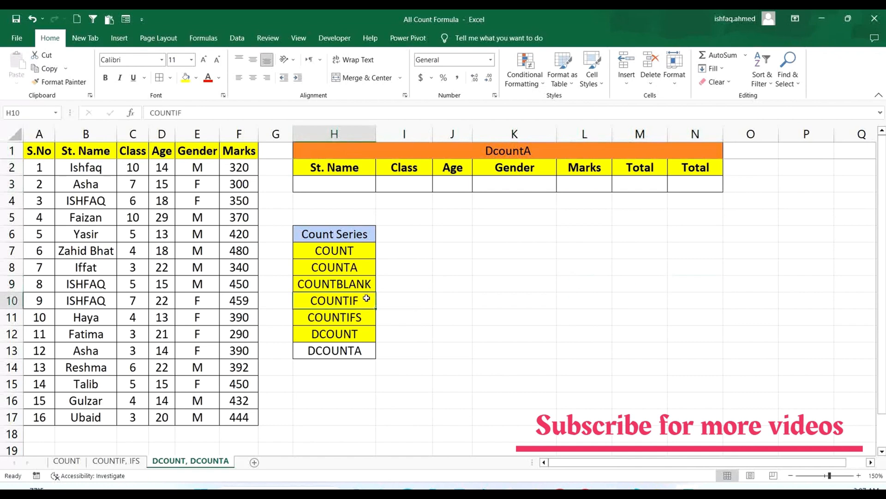
pyautogui.click(356, 319)
pyautogui.click(534, 331)
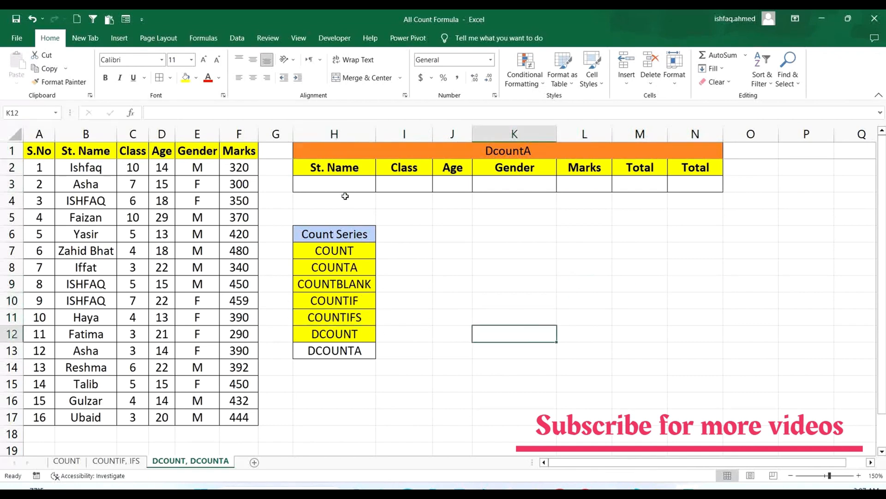
pyautogui.moveTo(342, 184); pyautogui.dragTo(583, 185)
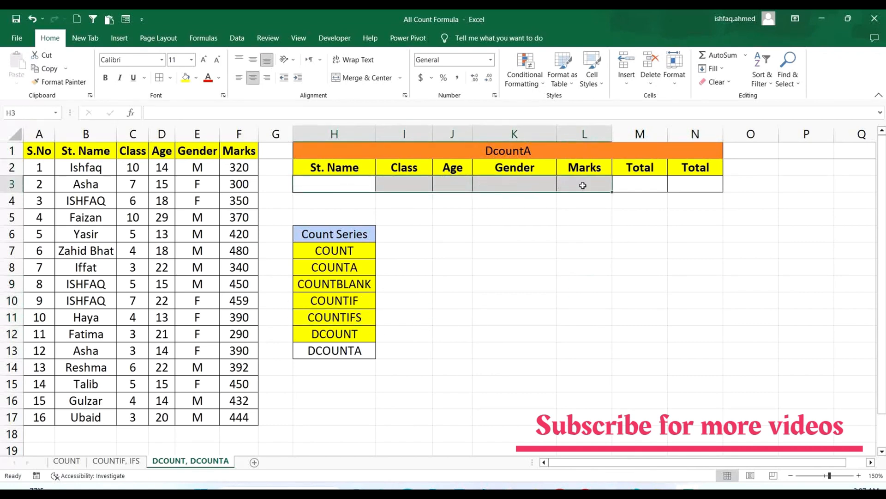
pyautogui.click(643, 183)
pyautogui.click(631, 285)
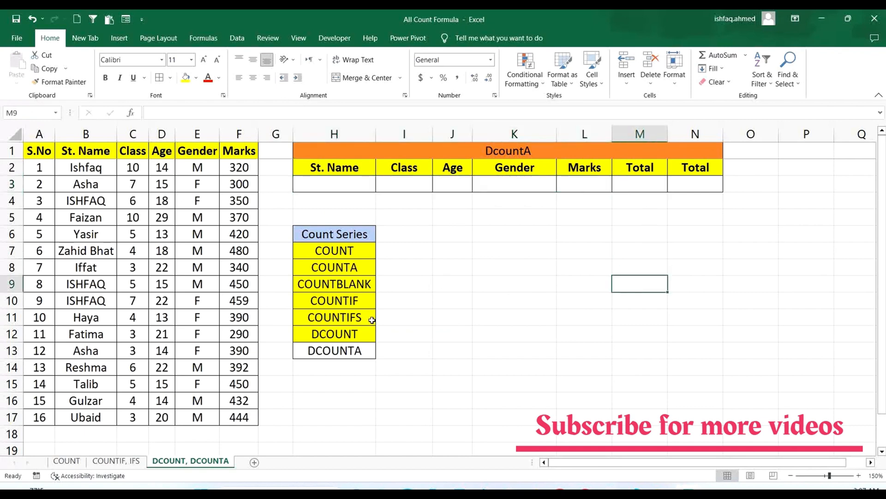
pyautogui.moveTo(339, 191); pyautogui.dragTo(573, 184)
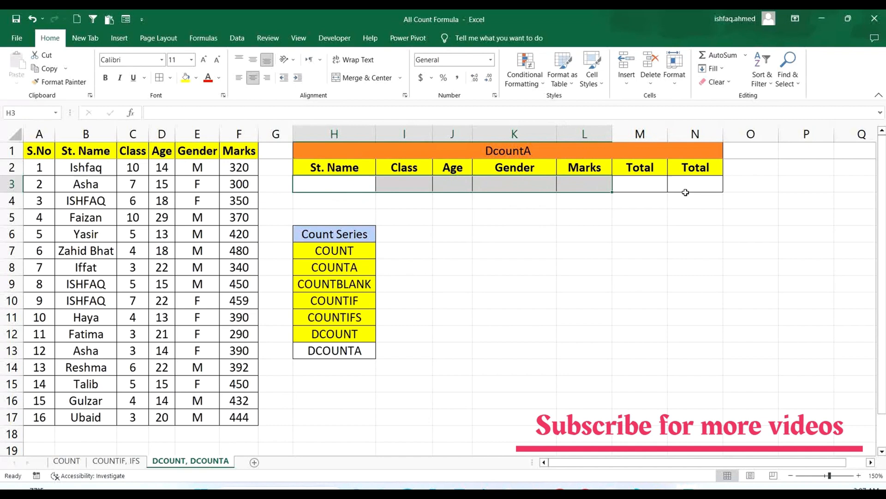
# - Enter =DCOUNT(A1:F17,F1,H2:L3) in M3, counting Marks records that match the criteria block
pyautogui.click(645, 186)
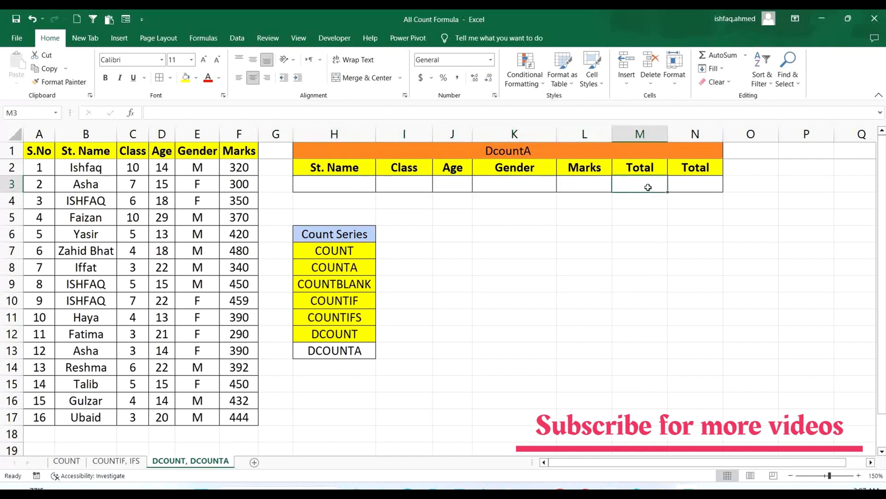
pyautogui.write('=dcount')
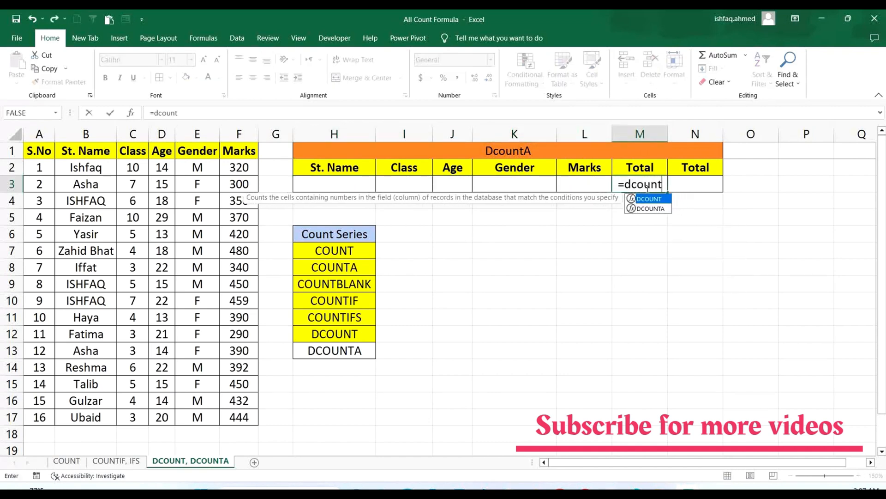
pyautogui.write('(')
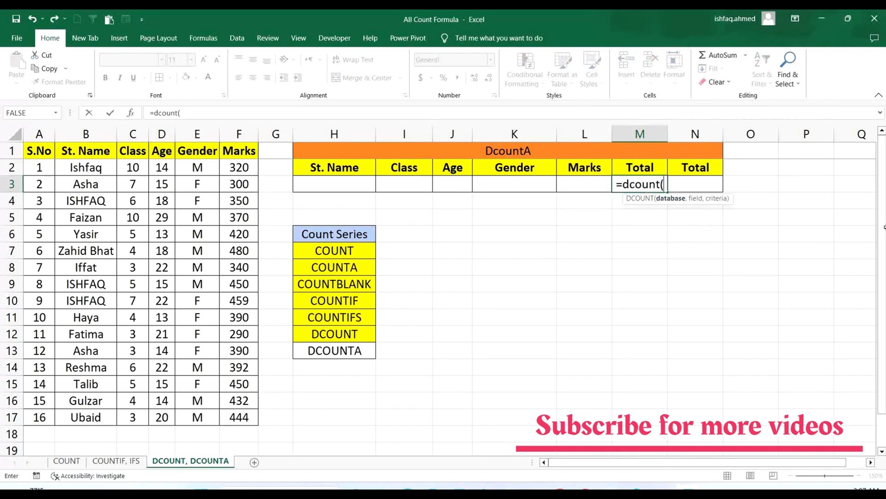
pyautogui.moveTo(45, 150); pyautogui.dragTo(249, 416)
pyautogui.write(',')
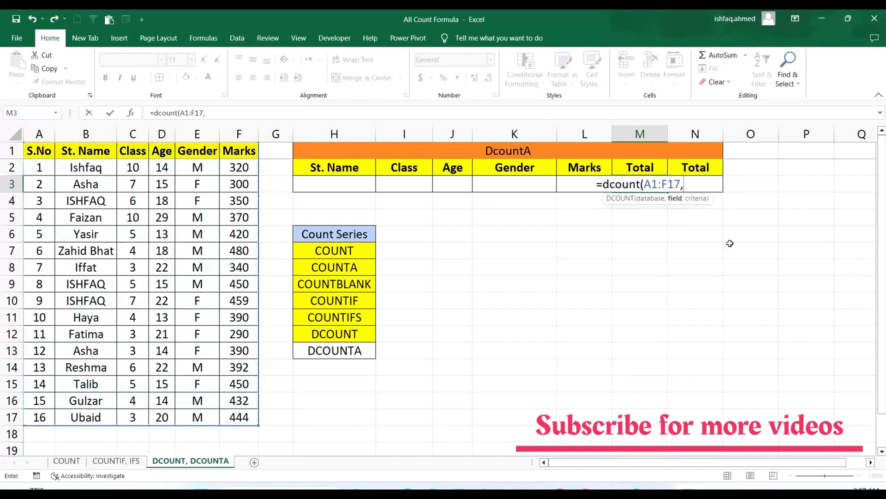
pyautogui.click(238, 151)
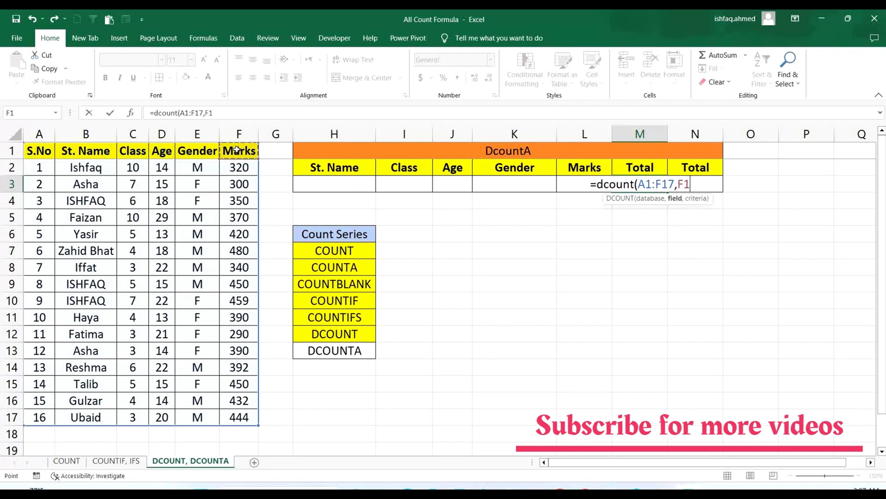
pyautogui.write(',')
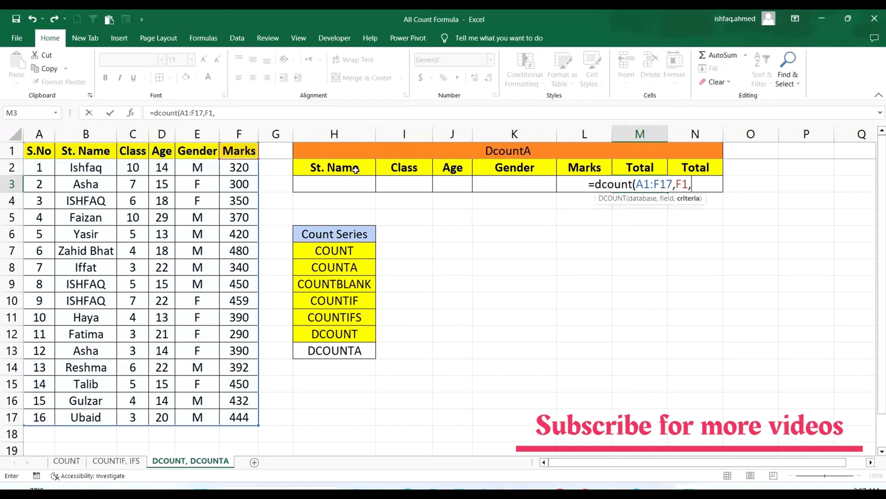
pyautogui.moveTo(356, 170); pyautogui.dragTo(574, 185)
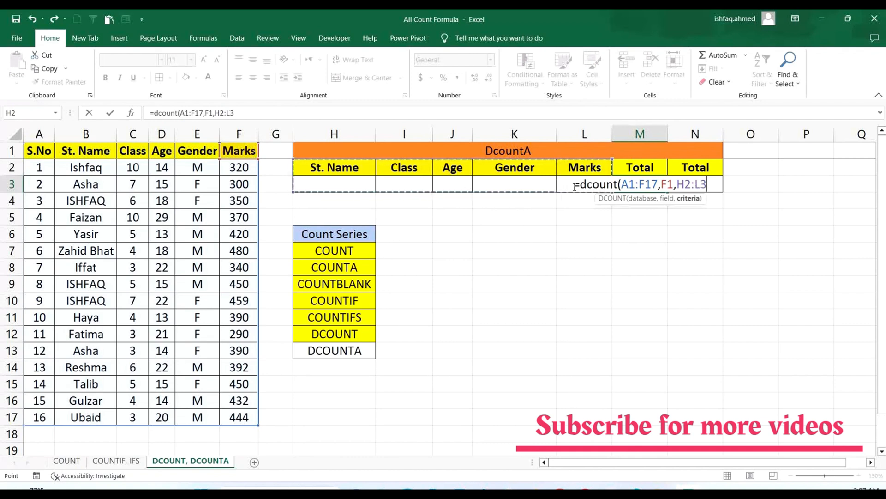
pyautogui.write(')')
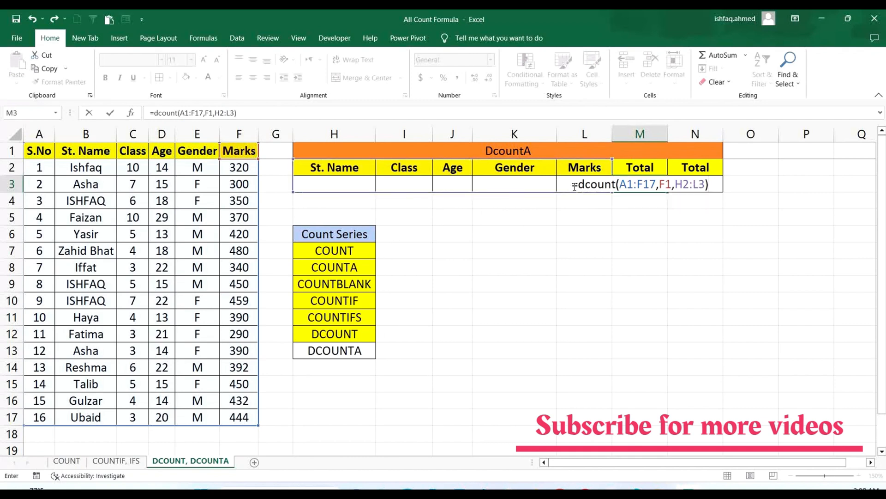
pyautogui.press('Return')
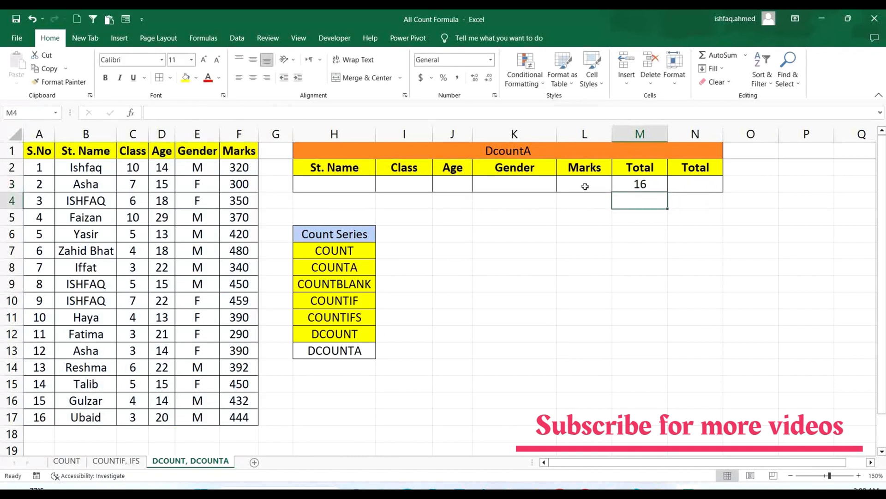
# - Check the DCOUNT total in M3 and highlight the last serial number in A17 with yellow fill
pyautogui.click(632, 184)
pyautogui.click(48, 418)
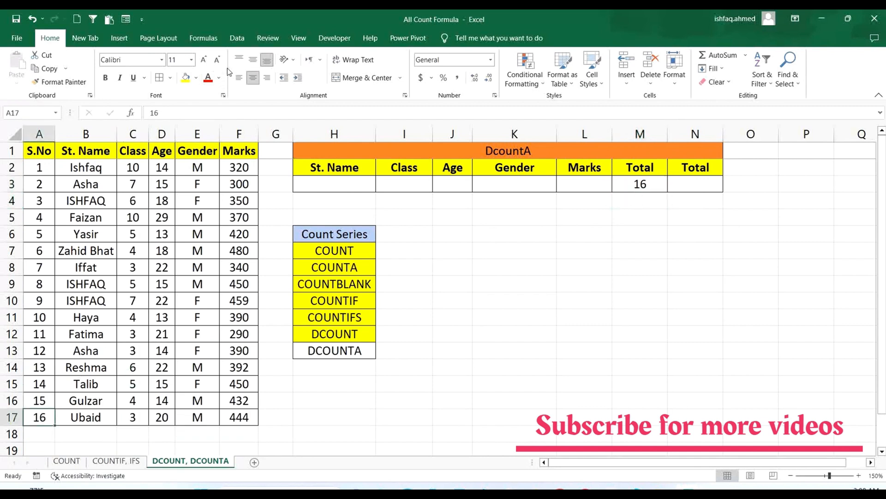
pyautogui.click(185, 77)
pyautogui.click(752, 282)
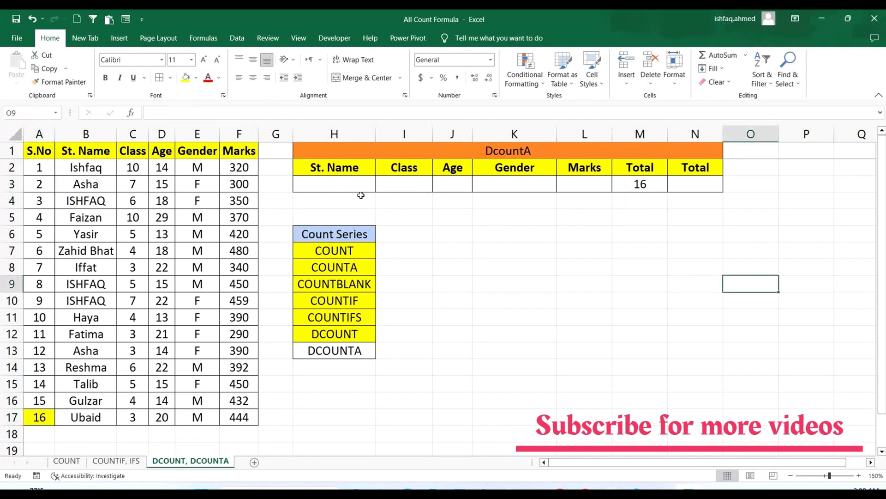
# - Enter a student's name as the St. Name criterion in H3 and compare the count with the table A1:F17
pyautogui.click(348, 184)
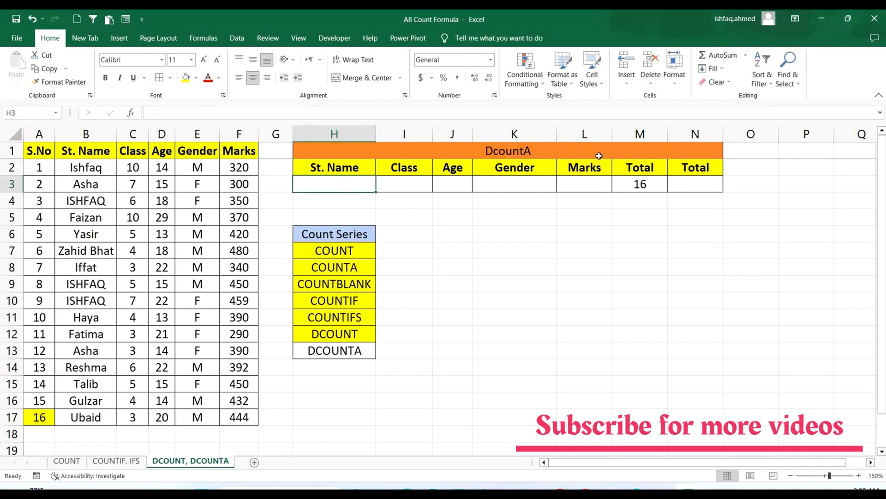
pyautogui.click(632, 184)
pyautogui.click(365, 186)
pyautogui.write('ishga')
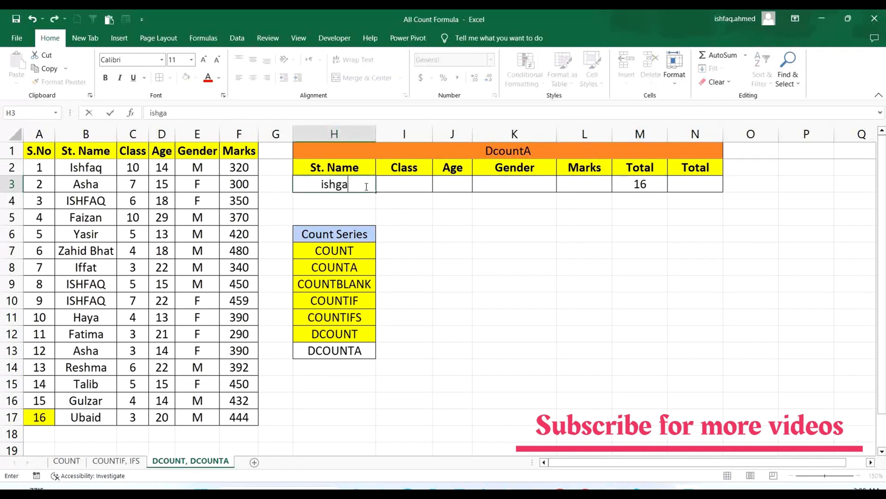
pyautogui.press('BackSpace')
pyautogui.press('BackSpace')
pyautogui.write('faq')
pyautogui.click(639, 281)
pyautogui.moveTo(41, 152); pyautogui.dragTo(252, 421)
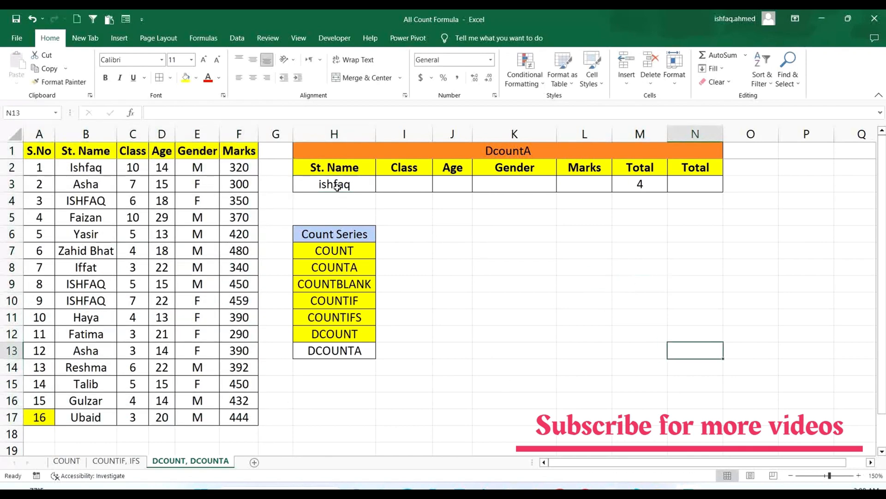
# - Test a different student's name as the St. Name criterion in H3 and clear the cell
pyautogui.click(337, 186)
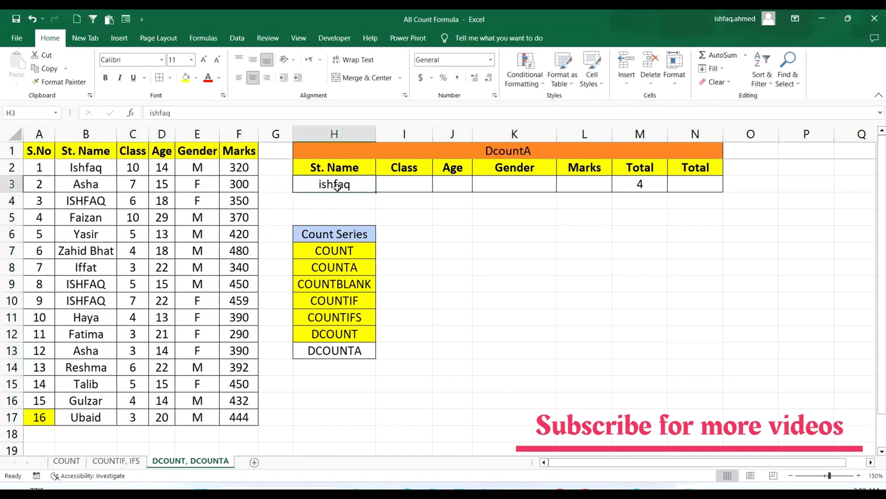
pyautogui.write('asha')
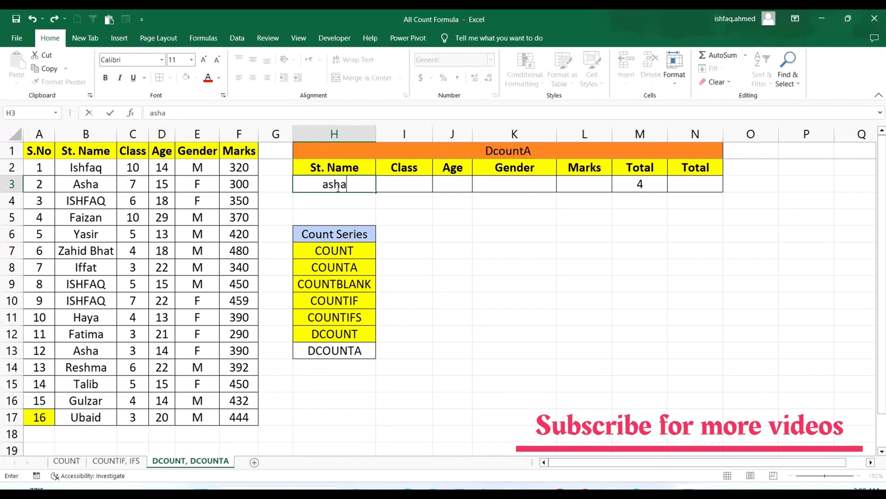
pyautogui.click(739, 270)
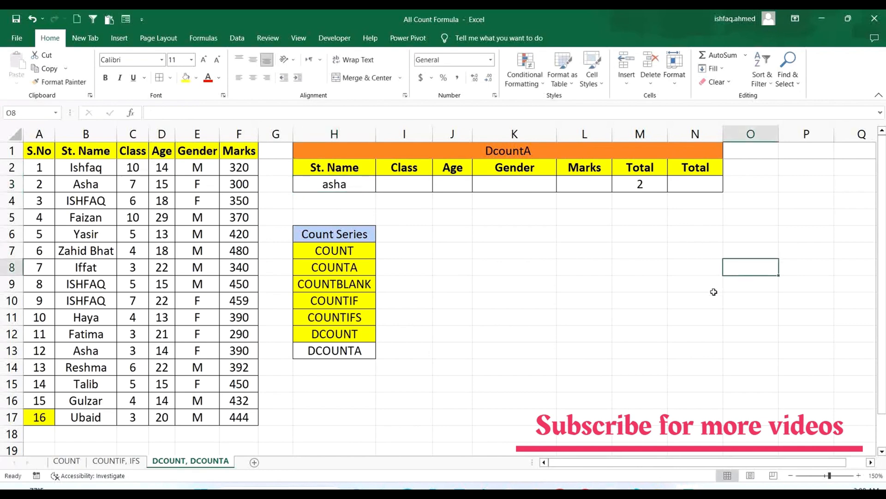
pyautogui.click(352, 185)
pyautogui.press('Delete')
# - Test 10 as the Class criterion in I3, check the DCOUNT total in M3, and clear the criterion
pyautogui.click(413, 187)
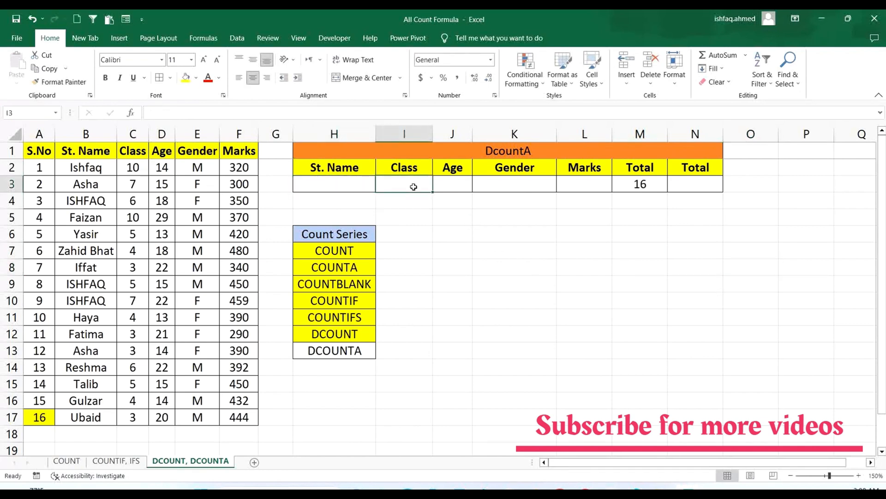
pyautogui.write('10')
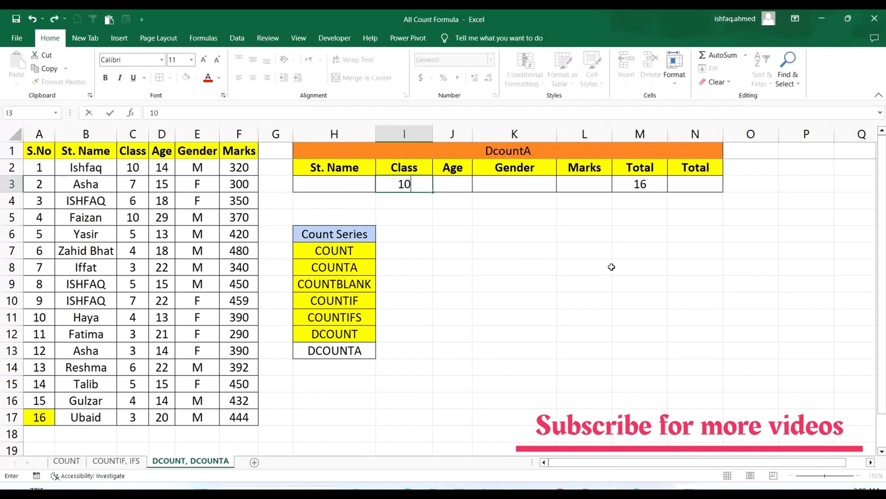
pyautogui.click(612, 266)
pyautogui.click(646, 186)
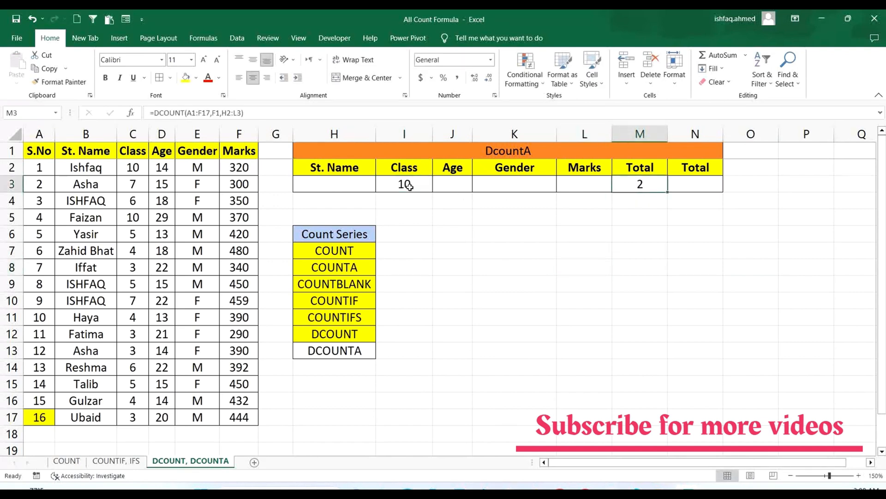
pyautogui.click(406, 185)
pyautogui.press('Delete')
# - Test 14 as the Age criterion in J3, check the DCOUNT total in M3, and clear the criterion
pyautogui.click(445, 189)
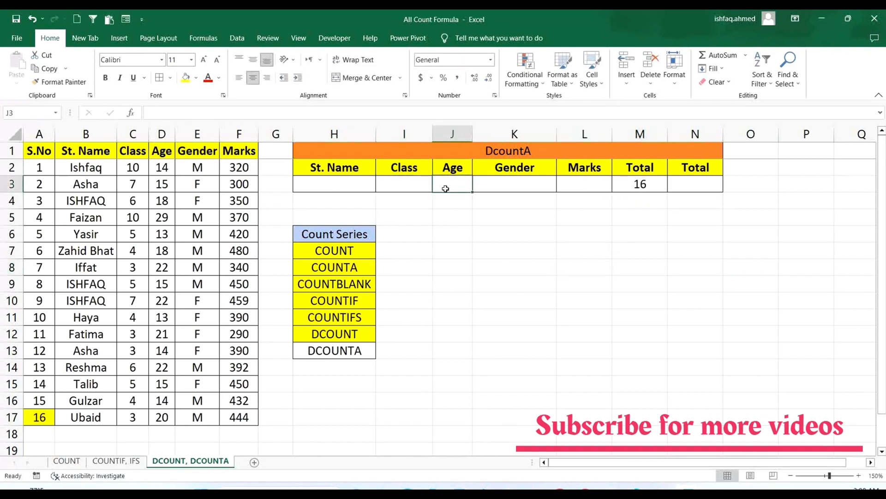
pyautogui.write('14')
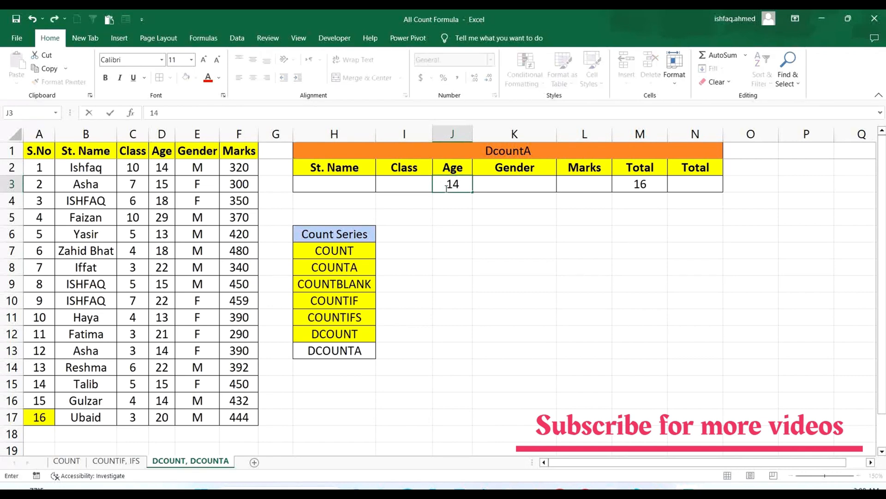
pyautogui.click(587, 247)
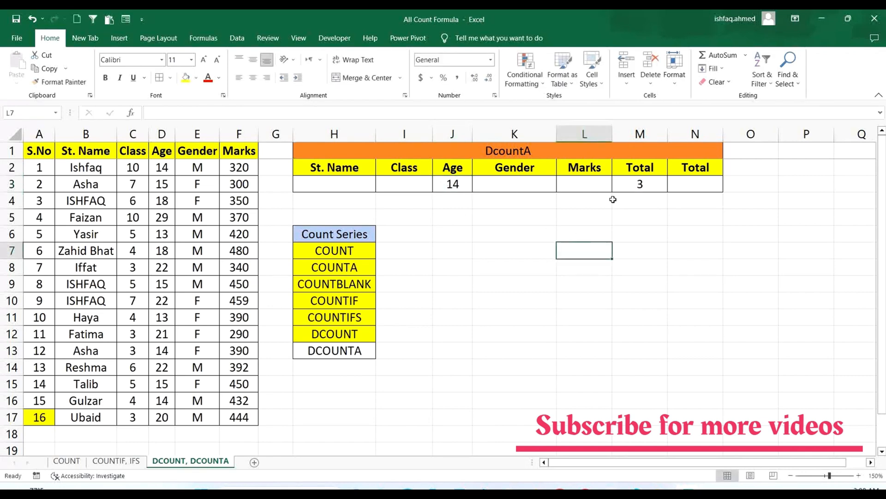
pyautogui.click(642, 187)
pyautogui.click(463, 184)
pyautogui.press('Delete')
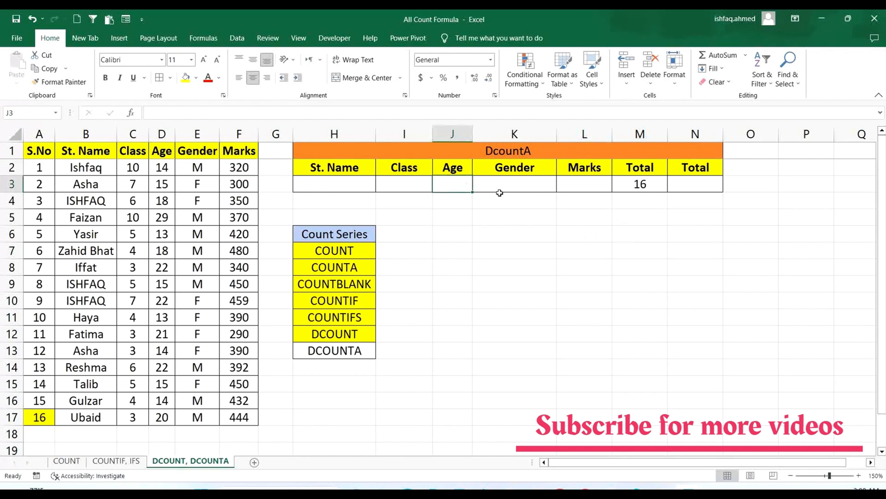
# - Test m and f in turn as the Gender criterion in K3 and clear the cell
pyautogui.click(515, 185)
pyautogui.write('m')
pyautogui.click(556, 234)
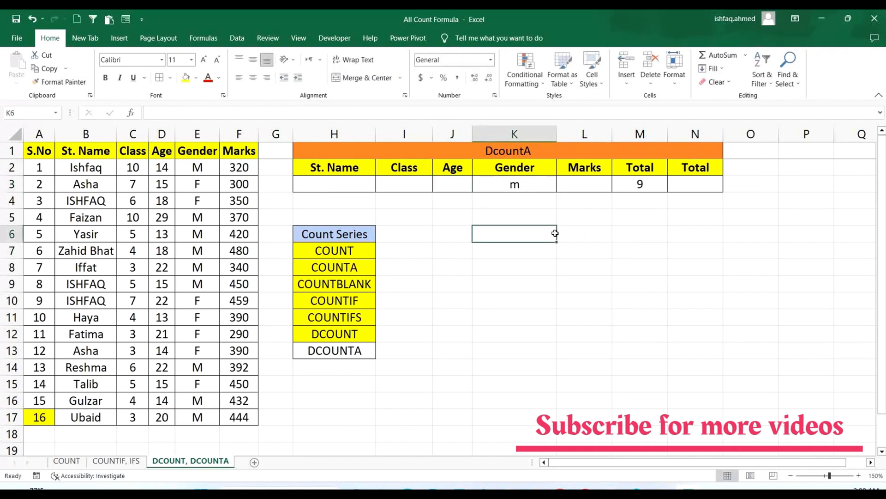
pyautogui.click(507, 187)
pyautogui.write('f')
pyautogui.click(606, 273)
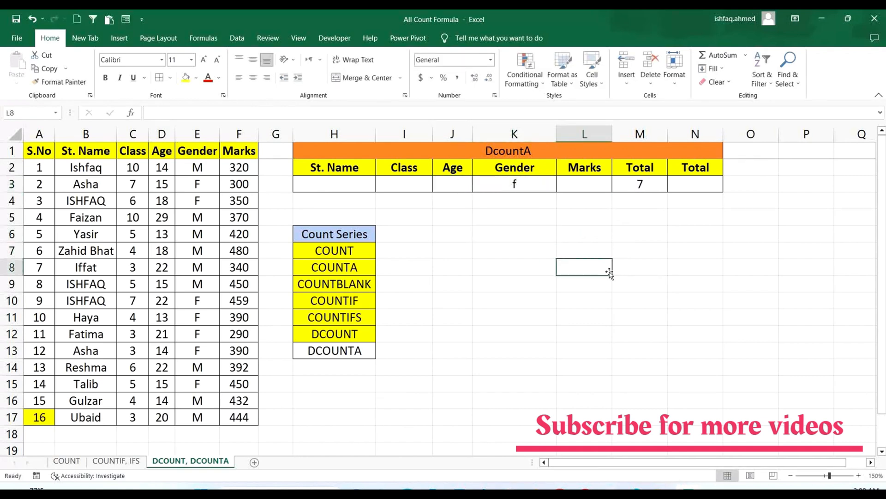
pyautogui.click(539, 184)
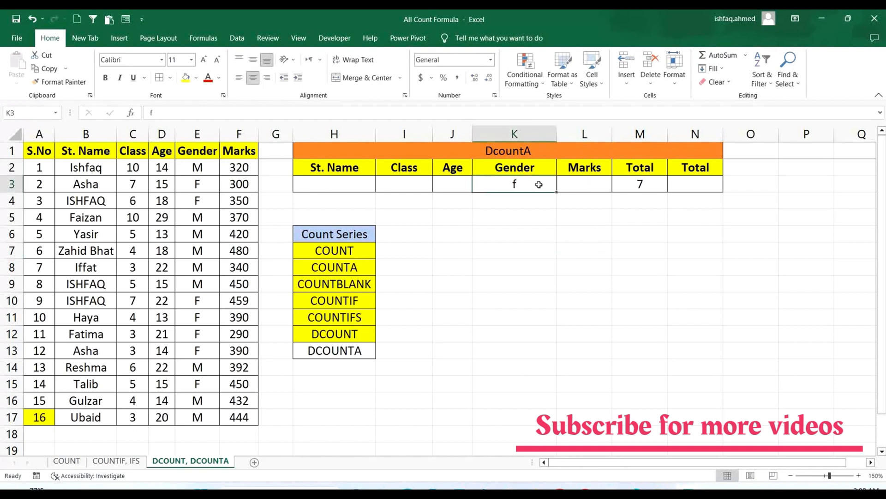
pyautogui.press('Delete')
pyautogui.click(606, 243)
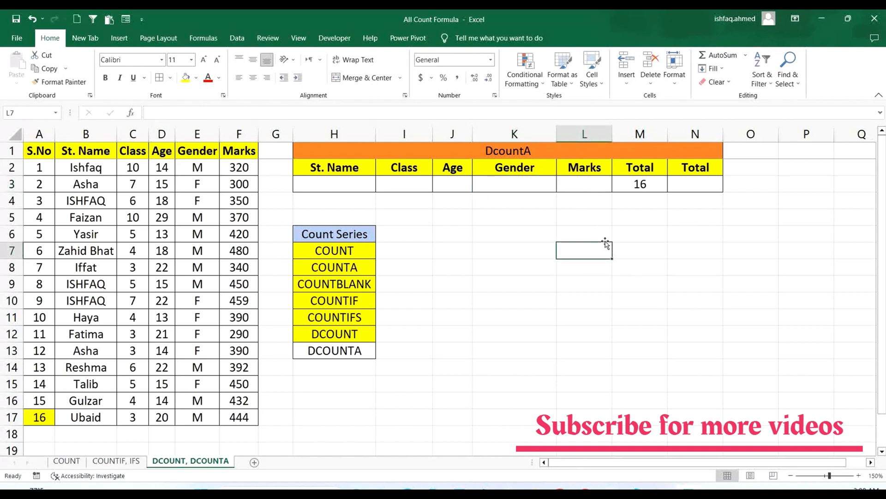
# - Enter >320 as the Marks criterion in L3, taking the threshold from the first Marks value in F2
pyautogui.click(597, 185)
pyautogui.click(236, 167)
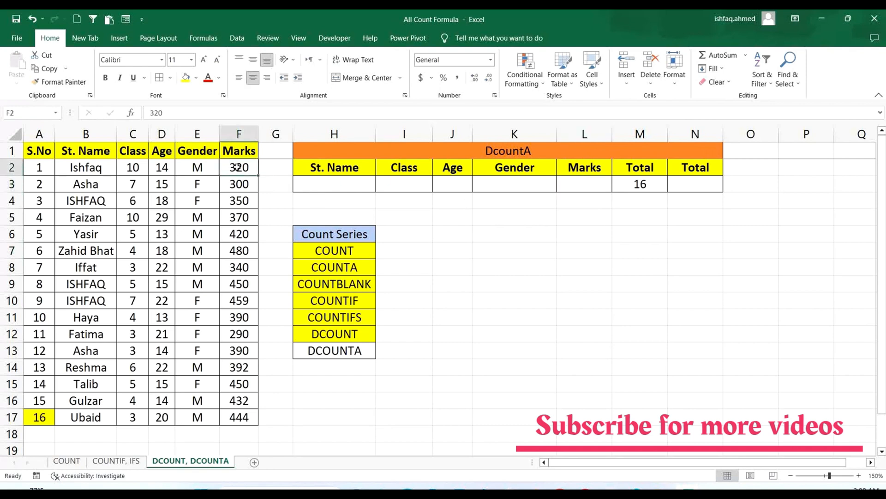
pyautogui.click(699, 252)
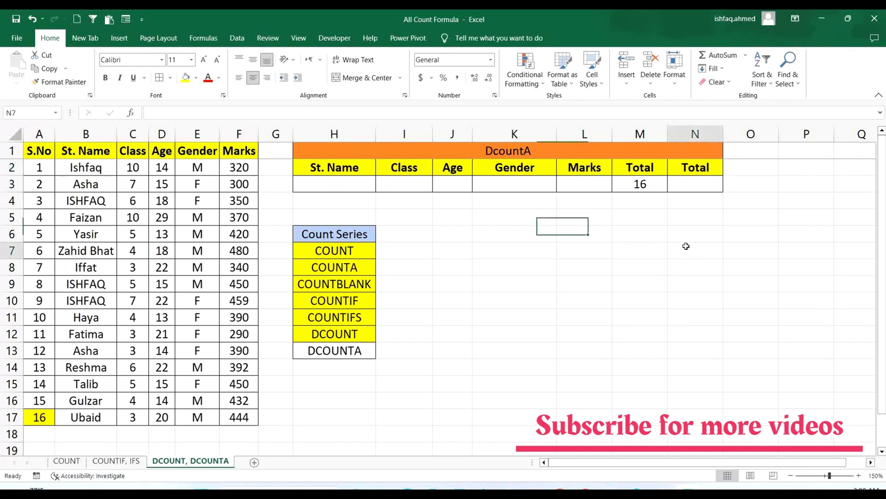
pyautogui.click(590, 187)
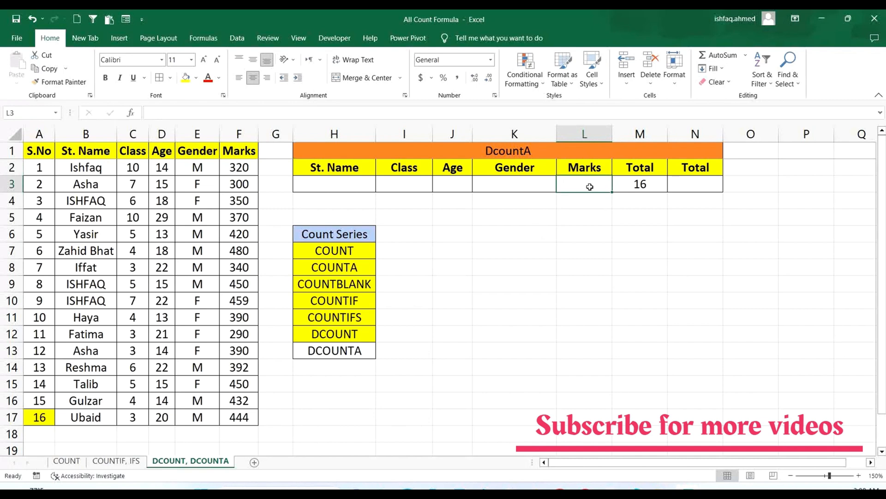
pyautogui.write('>320')
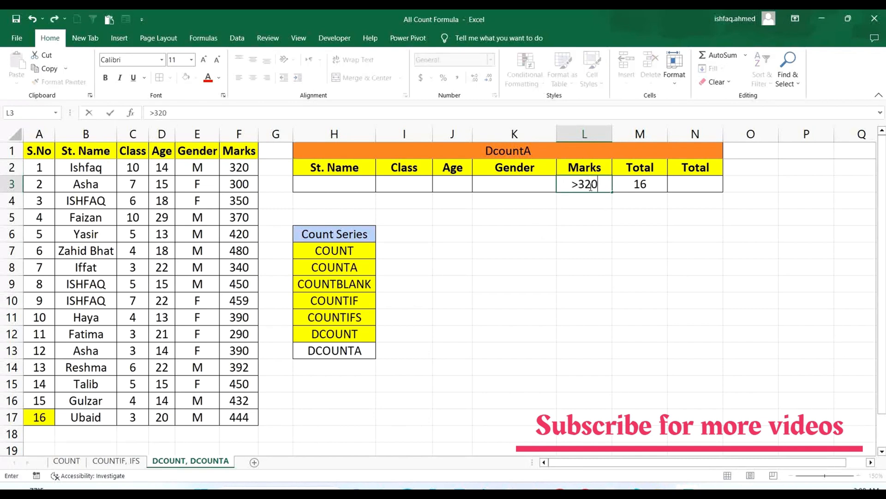
pyautogui.press('Return')
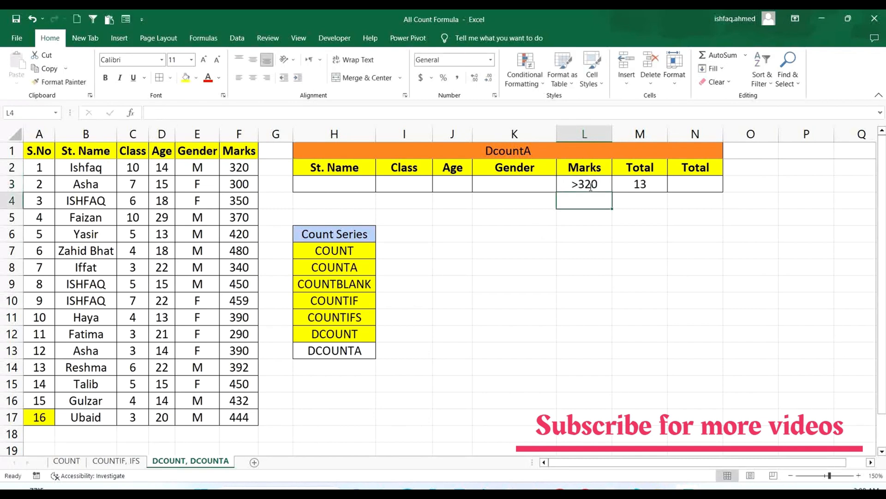
# - Change the Marks criterion in L3 to >350
pyautogui.doubleClick(603, 184)
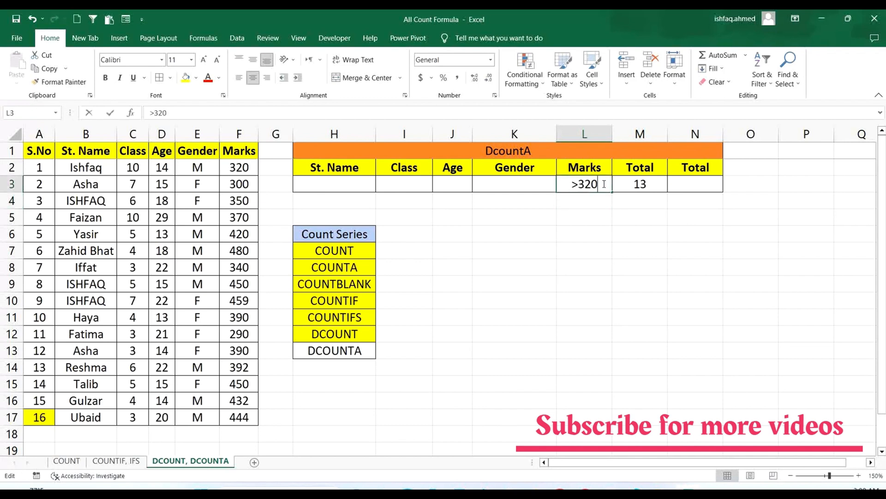
pyautogui.press('BackSpace')
pyautogui.press('BackSpace')
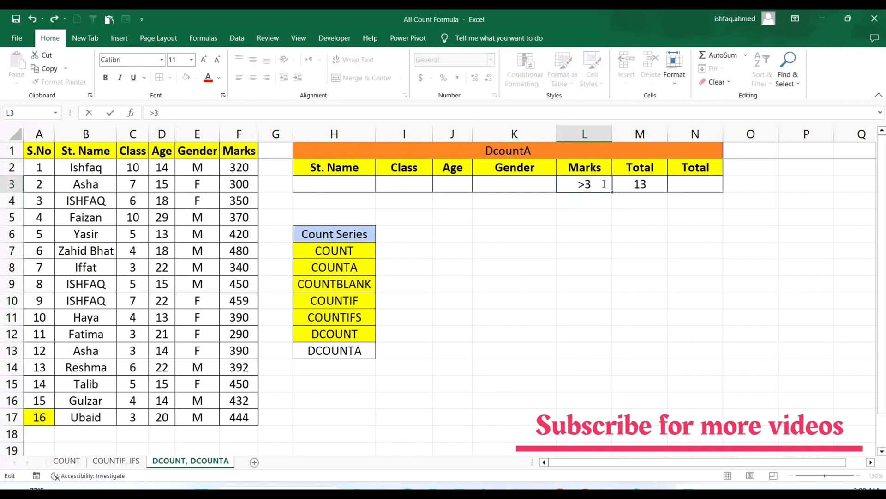
pyautogui.write('50')
pyautogui.press('Return')
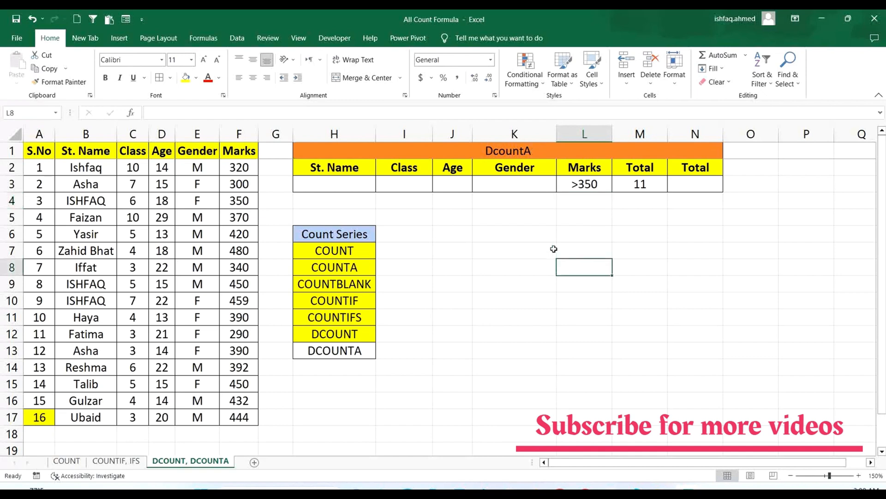
# - Mark the DCOUNTA entry in H13 of the Count Series list with yellow fill
pyautogui.click(533, 151)
pyautogui.click(352, 350)
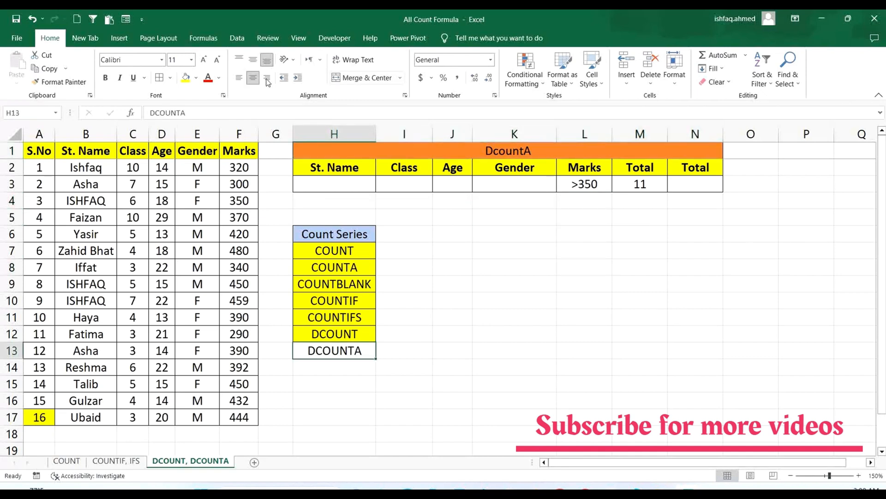
pyautogui.click(186, 78)
pyautogui.click(685, 299)
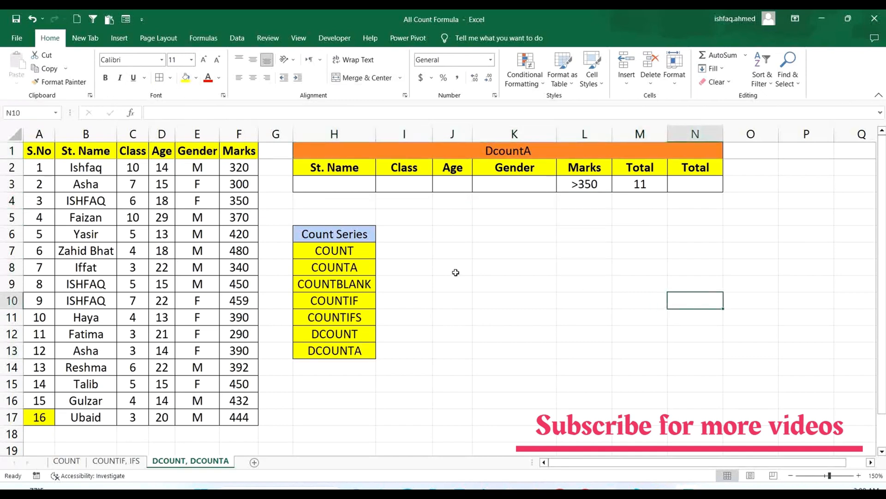
# - Compare the text entries in Gender column E2:E17 with the numeric entries in Marks column F2:F17
pyautogui.click(702, 187)
pyautogui.click(368, 349)
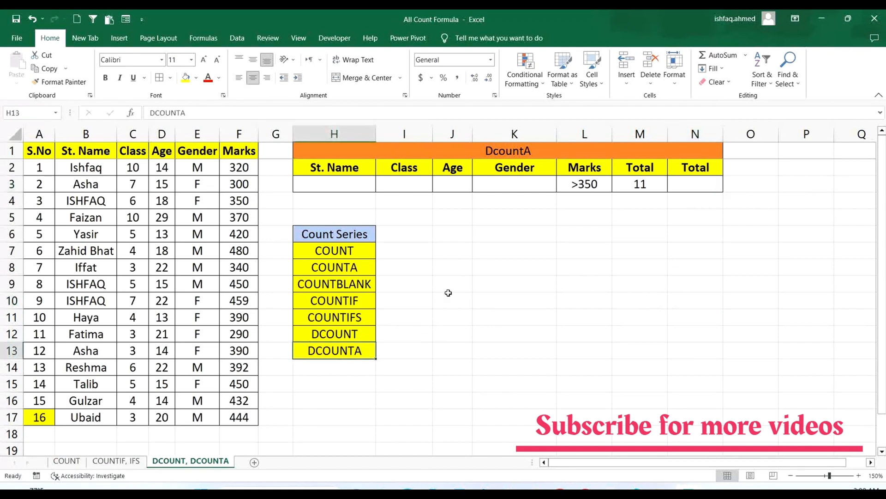
pyautogui.moveTo(206, 167); pyautogui.dragTo(199, 417)
pyautogui.moveTo(243, 167); pyautogui.dragTo(233, 417)
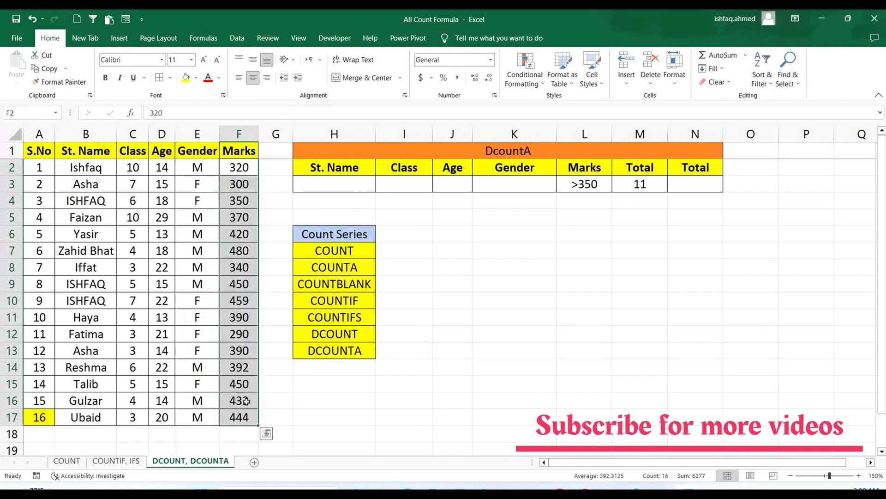
# - Enter =DCOUNTA(A1:F17,E1,H2:L3) in N3, counting non-blank Gender entries that match the criteria block
pyautogui.click(695, 186)
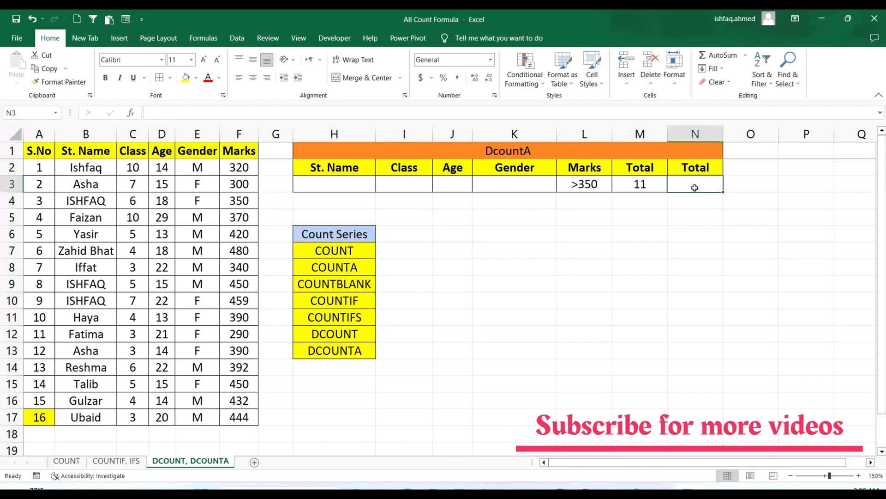
pyautogui.write('=dcount')
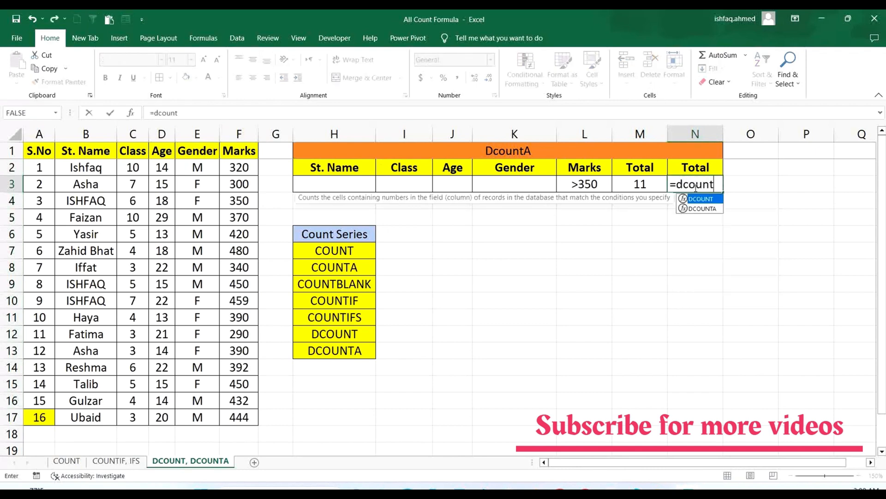
pyautogui.write('a(')
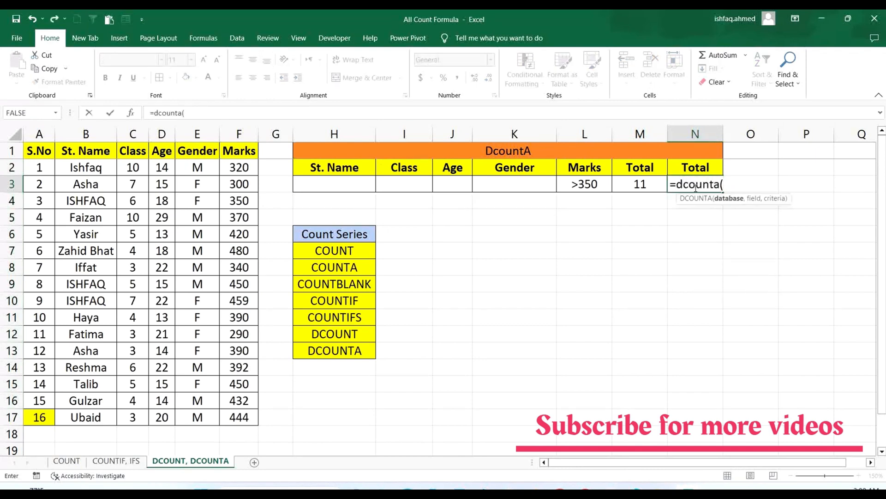
pyautogui.moveTo(46, 156); pyautogui.dragTo(239, 414)
pyautogui.write(',')
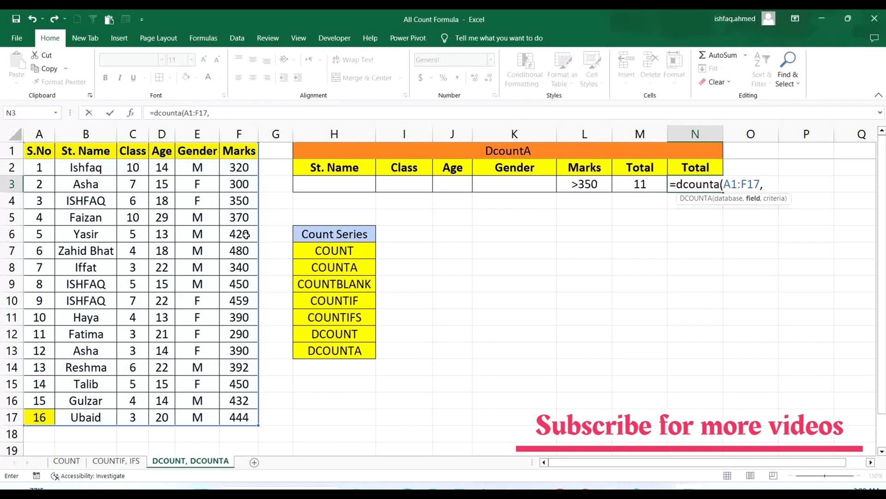
pyautogui.click(199, 149)
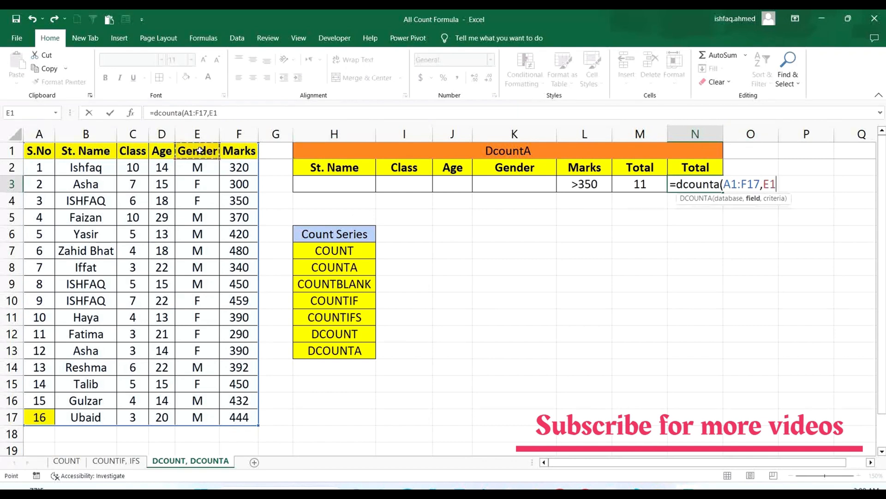
pyautogui.write(',')
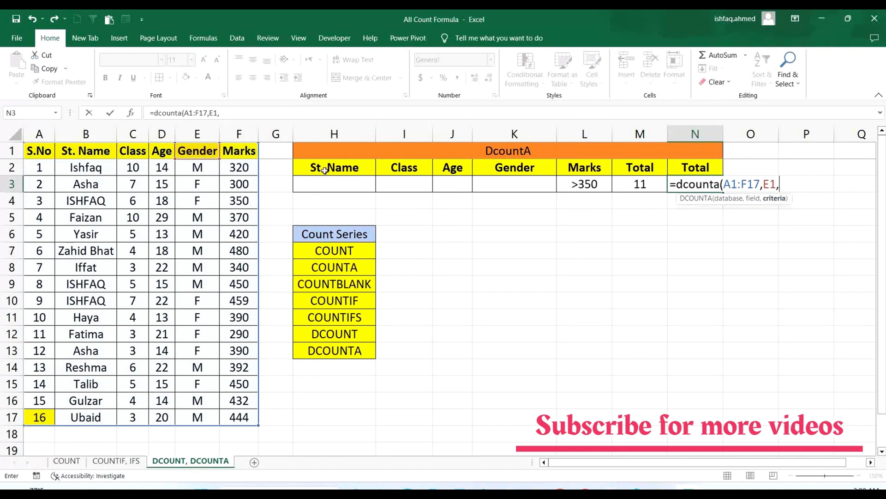
pyautogui.moveTo(320, 168); pyautogui.dragTo(594, 189)
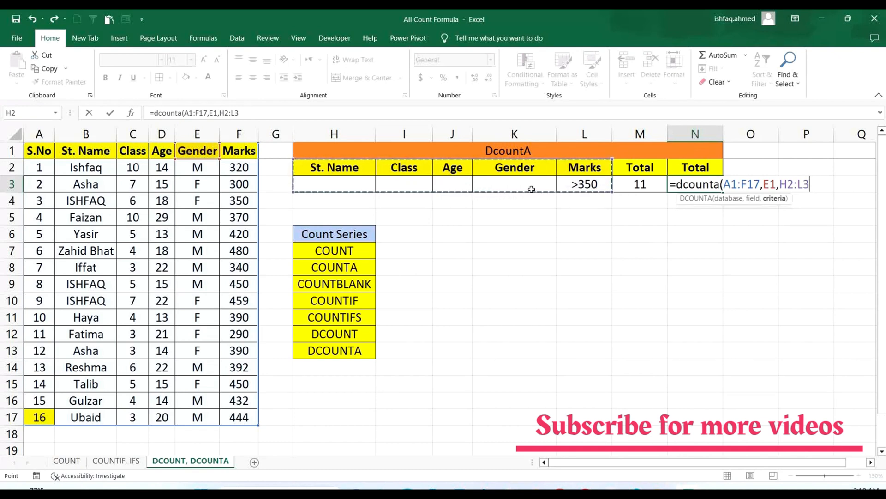
pyautogui.write(')')
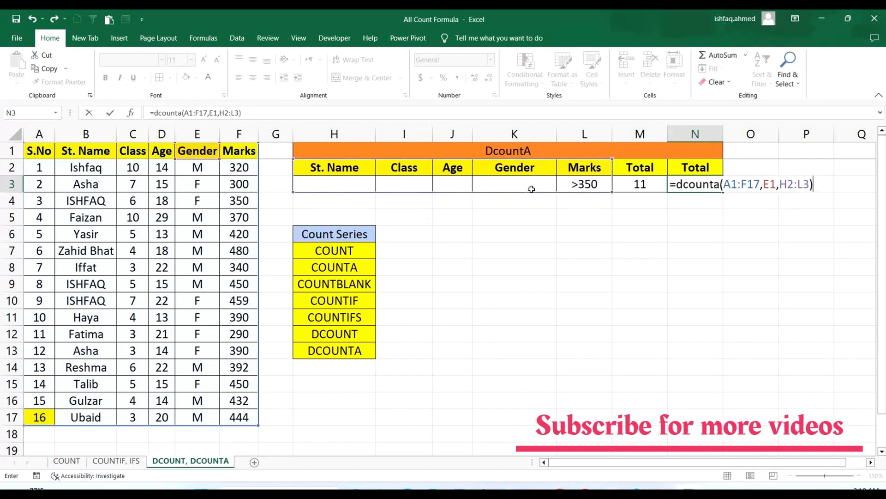
pyautogui.press('Return')
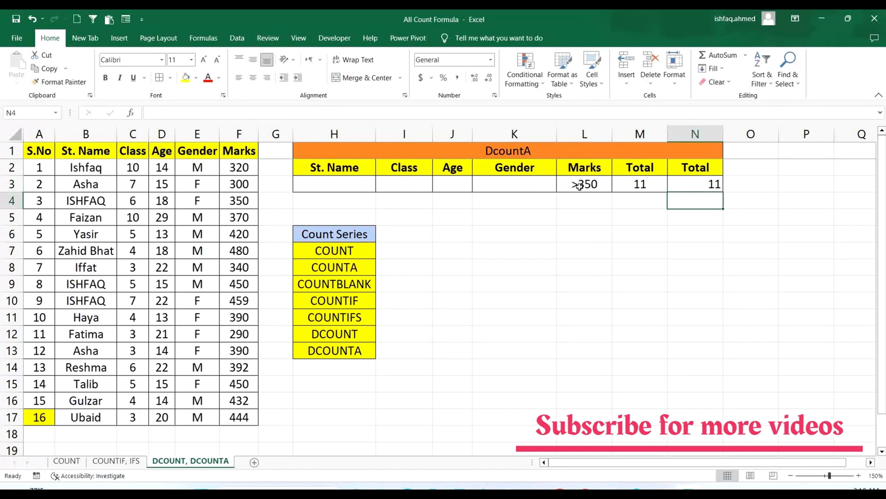
# - Set the Marks criterion in L3 to >320 to compare the DCOUNT and DCOUNTA totals
pyautogui.doubleClick(600, 184)
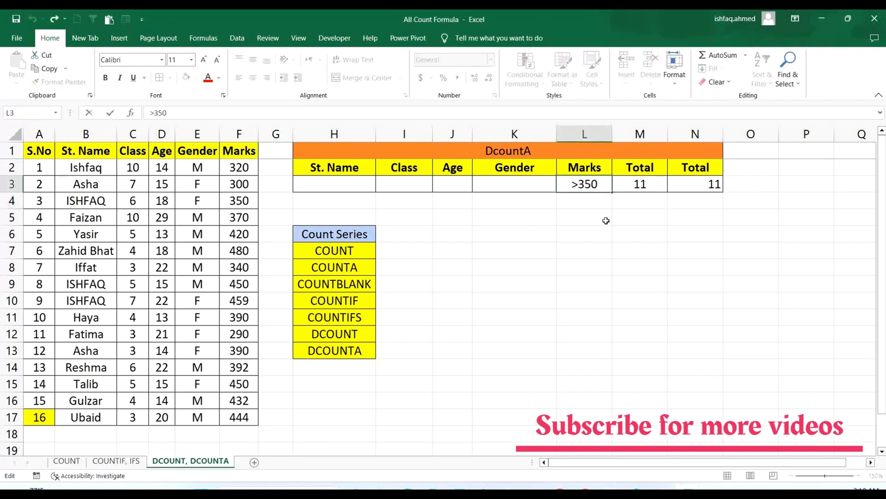
pyautogui.press('BackSpace')
pyautogui.press('BackSpace')
pyautogui.write('20')
pyautogui.press('Return')
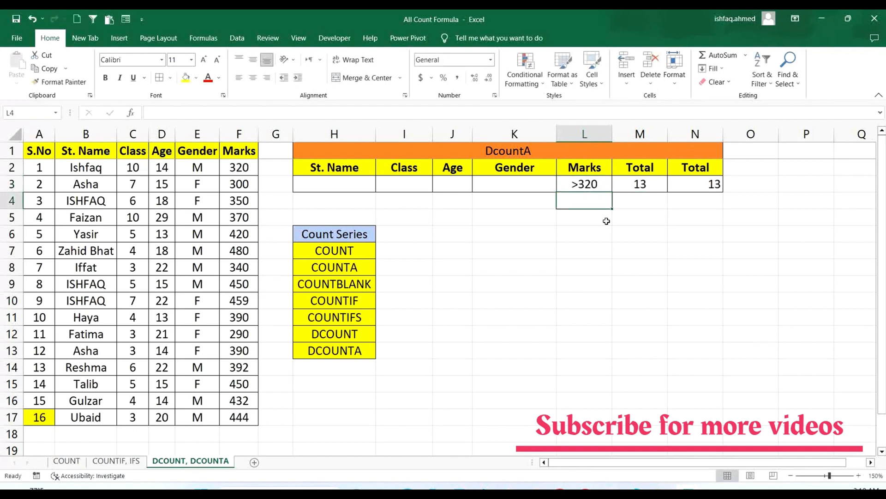
pyautogui.click(591, 187)
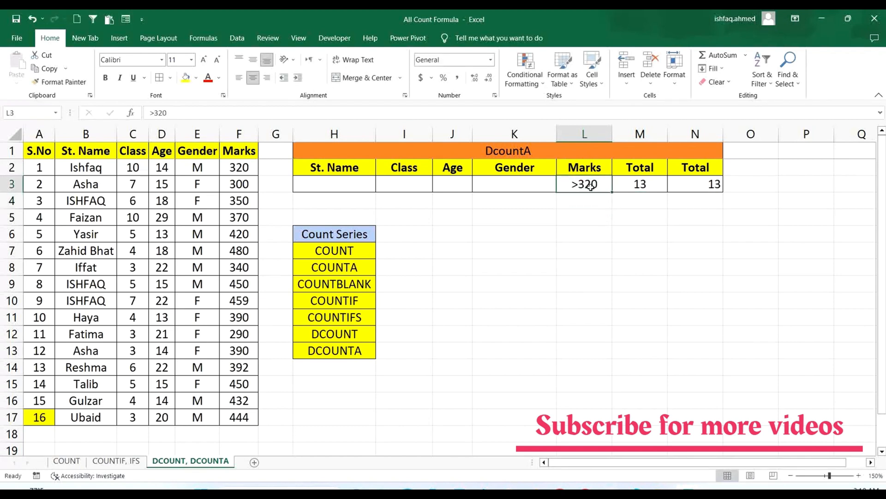
# - Clear the Marks criterion in L3, set the Gender criterion in K3 to m, and check both totals
pyautogui.press('Delete')
pyautogui.click(536, 184)
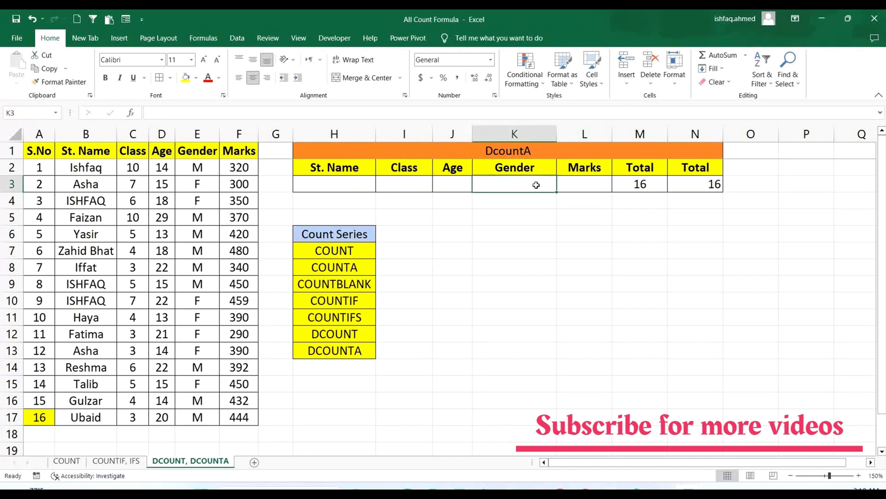
pyautogui.write('m')
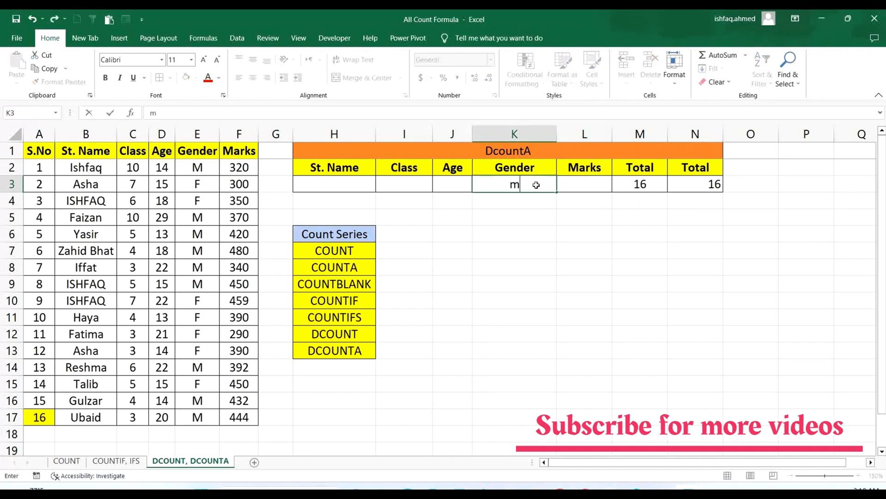
pyautogui.click(584, 238)
pyautogui.click(639, 183)
pyautogui.click(713, 186)
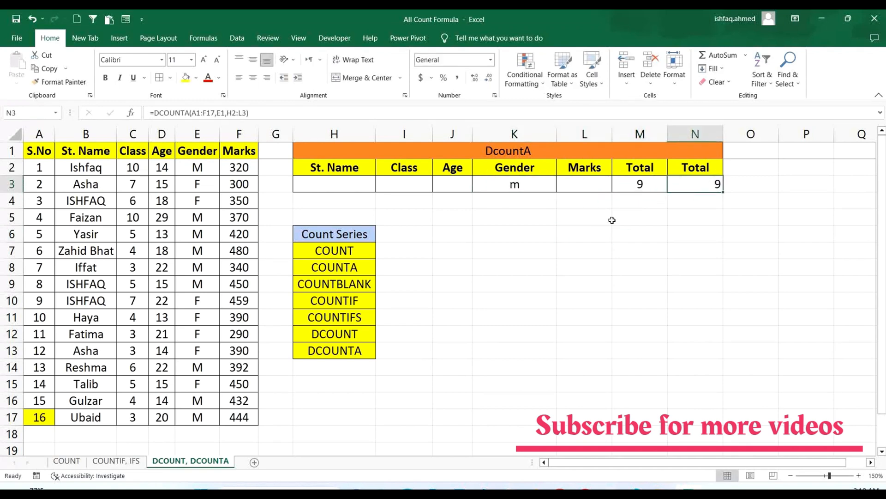
# - Set the Gender criterion in K3 to f to recalculate the DCOUNT and DCOUNTA totals
pyautogui.click(529, 184)
pyautogui.write('f')
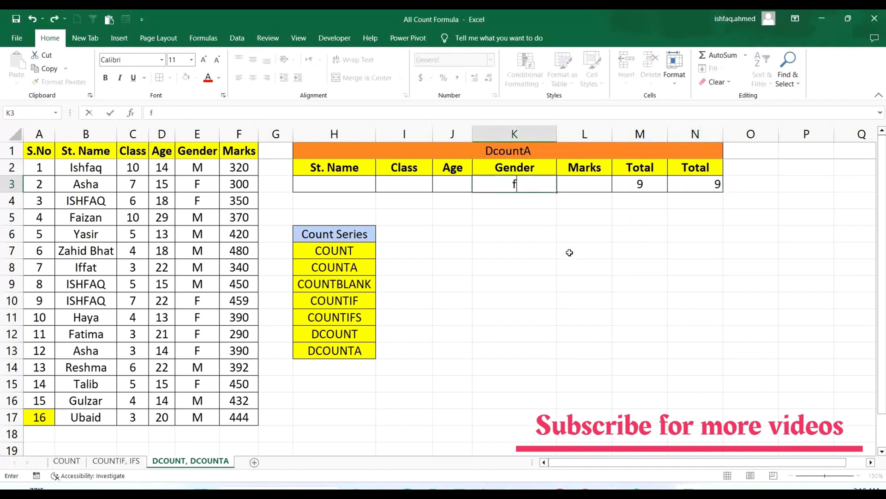
pyautogui.click(569, 252)
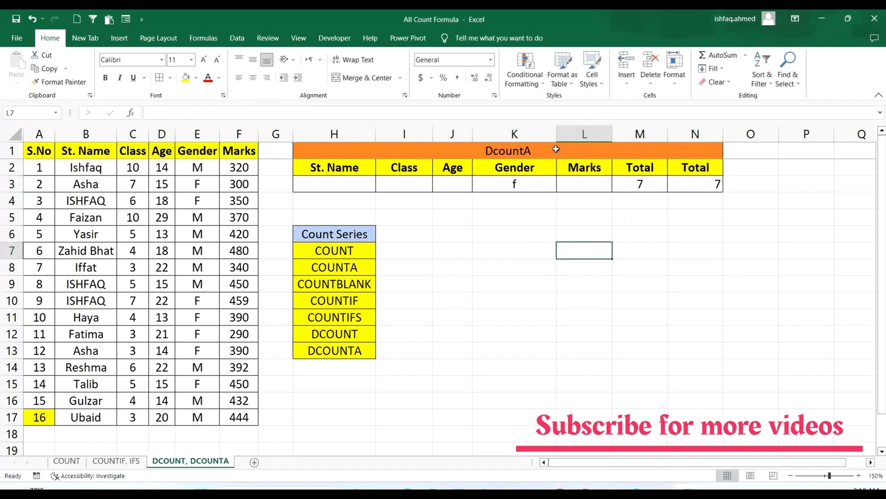
# - Center all entries of the DcountA table in H1:N3 horizontally
pyautogui.moveTo(491, 155); pyautogui.dragTo(496, 184)
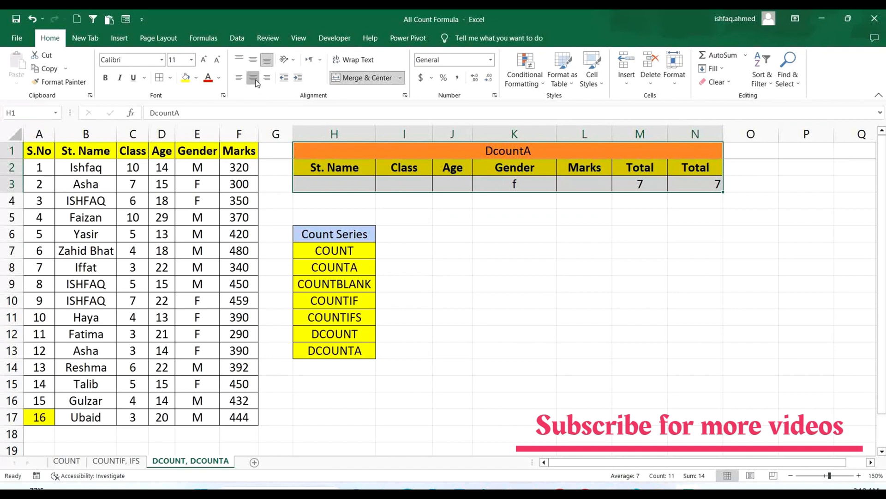
pyautogui.click(363, 78)
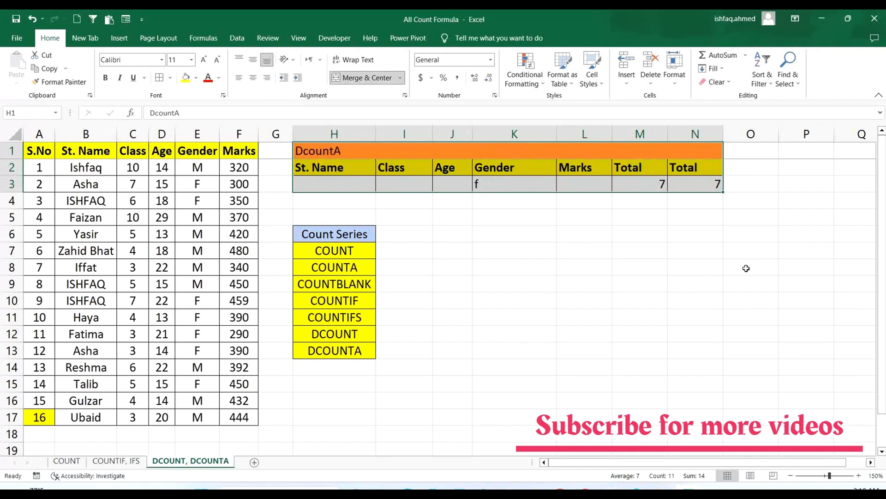
pyautogui.click(253, 77)
pyautogui.click(560, 234)
# - Compare the two Total columns in M2:N3, one for DCOUNT and one for DCOUNTA
pyautogui.click(646, 171)
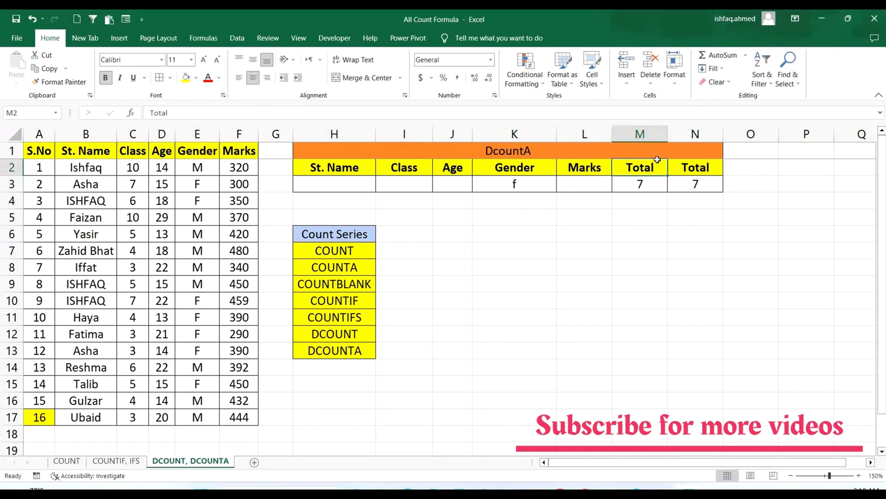
pyautogui.click(683, 169)
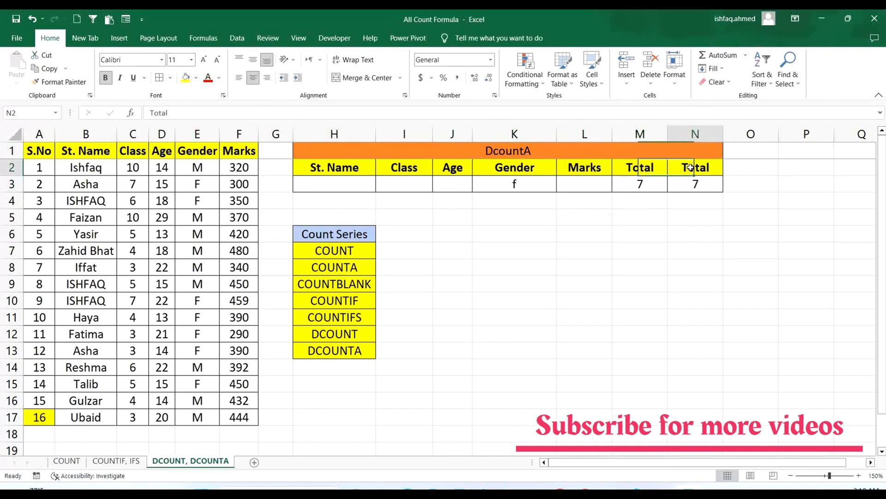
pyautogui.click(706, 287)
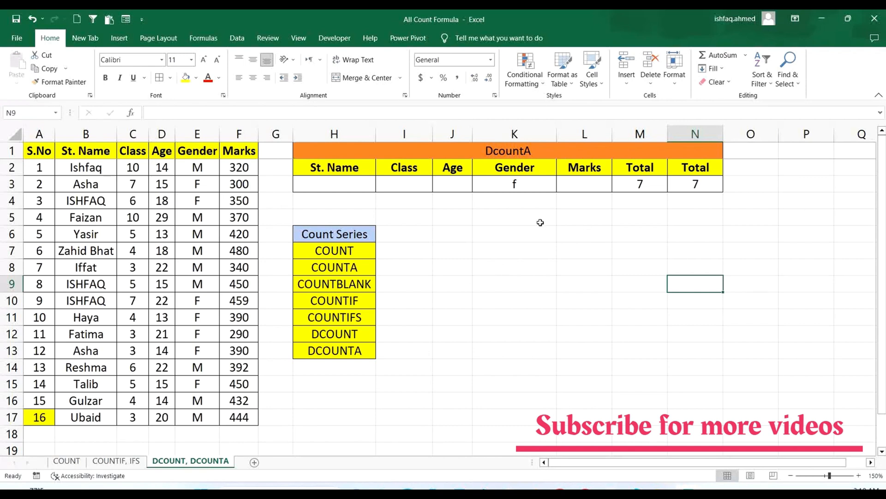
# - Review the functions in the Count Series list H6:H13, going through the entries from COUNT to COUNTIF
pyautogui.moveTo(344, 238); pyautogui.dragTo(357, 347)
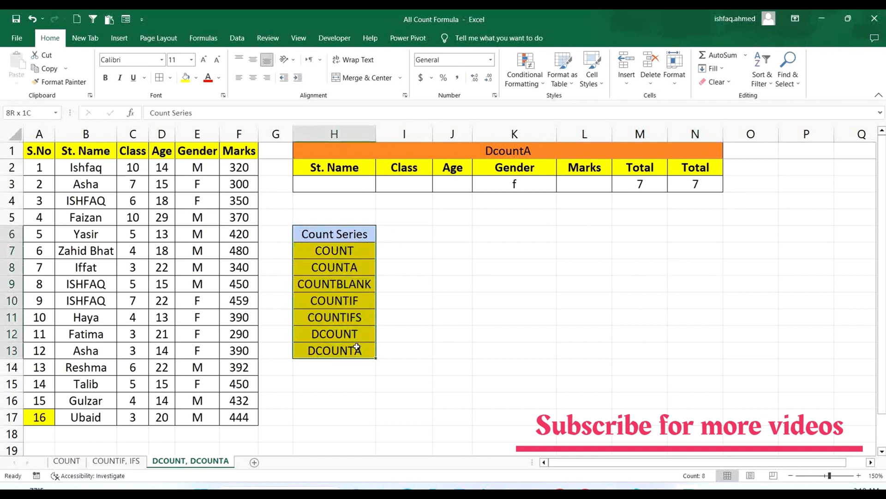
pyautogui.click(474, 314)
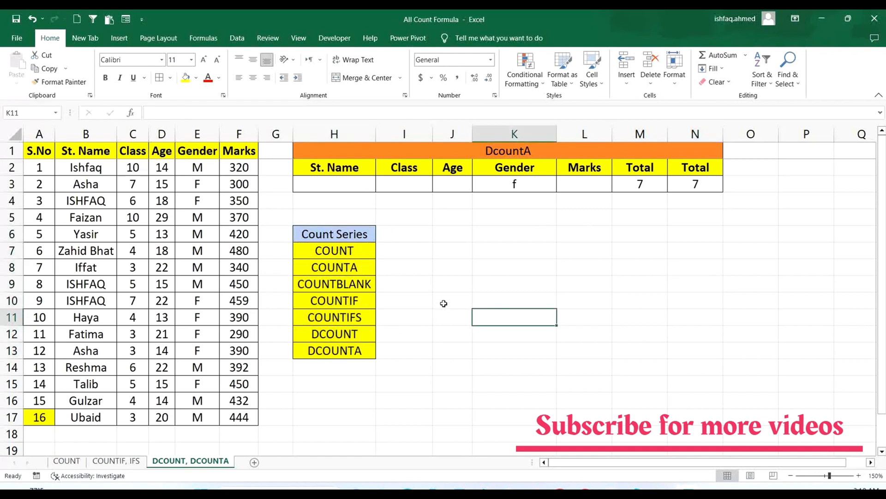
pyautogui.click(341, 253)
pyautogui.click(340, 271)
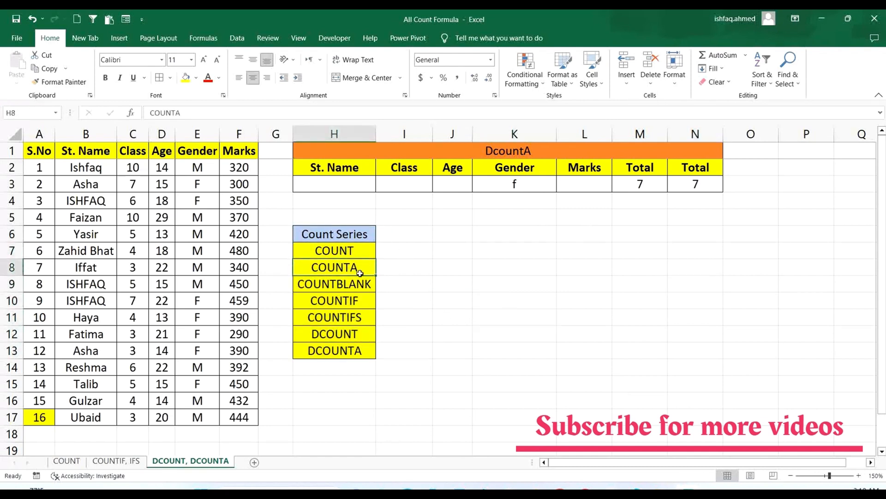
pyautogui.click(332, 285)
pyautogui.click(369, 305)
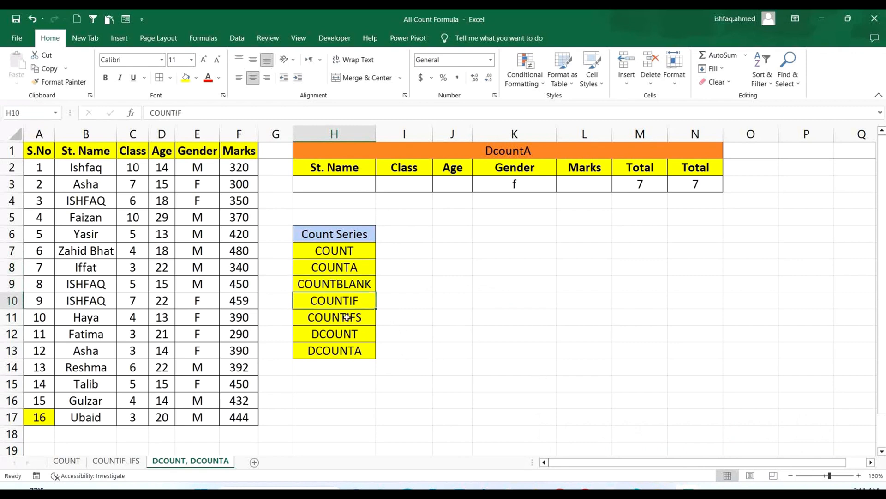